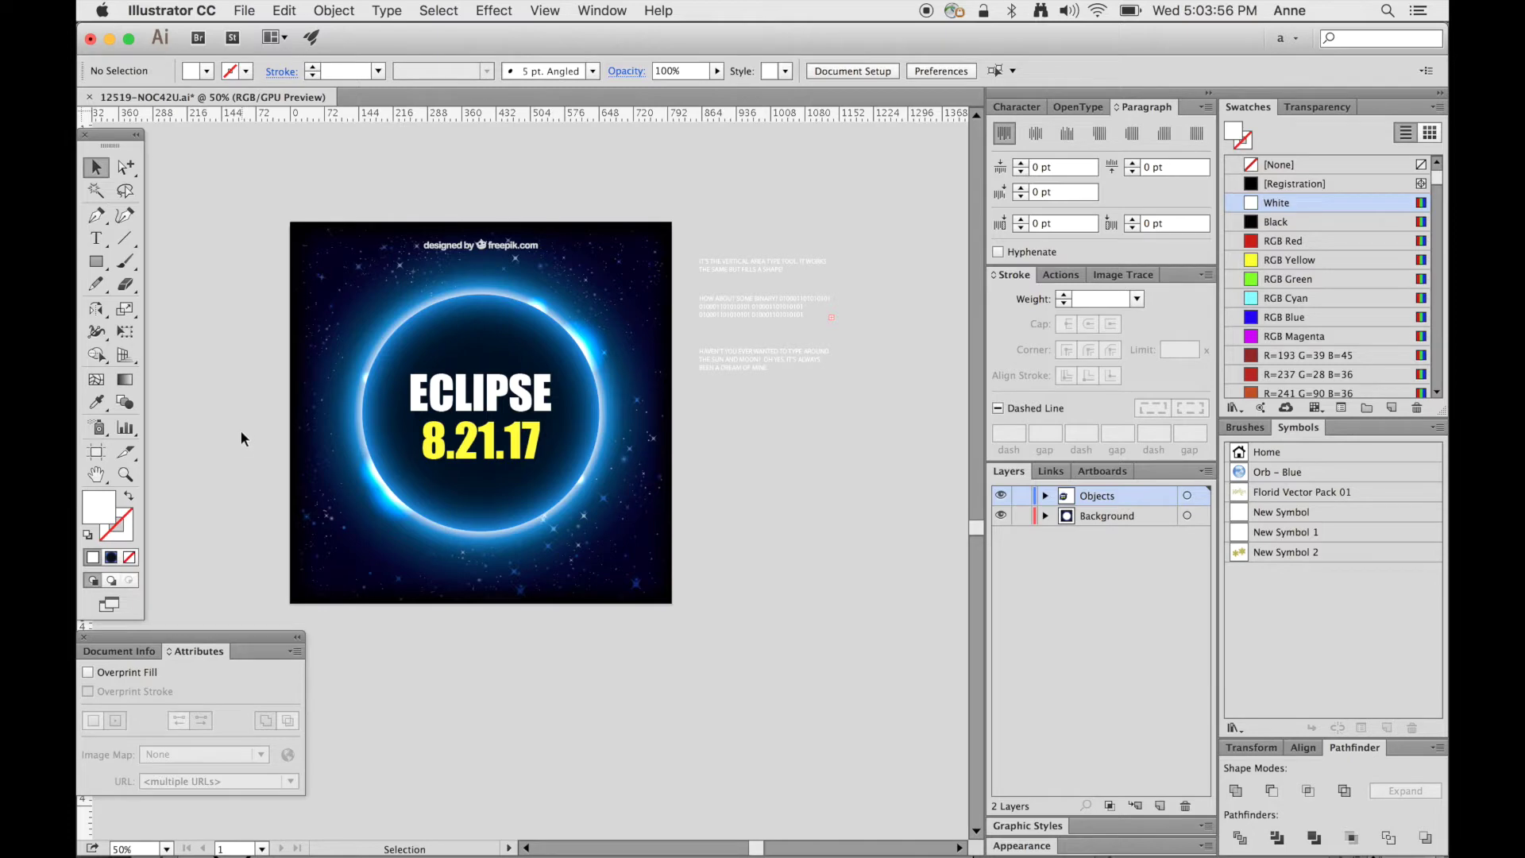
Zoom the poster view from 50% to about 77% and add a new layer.
drag(290, 396, 359, 371)
key(z)
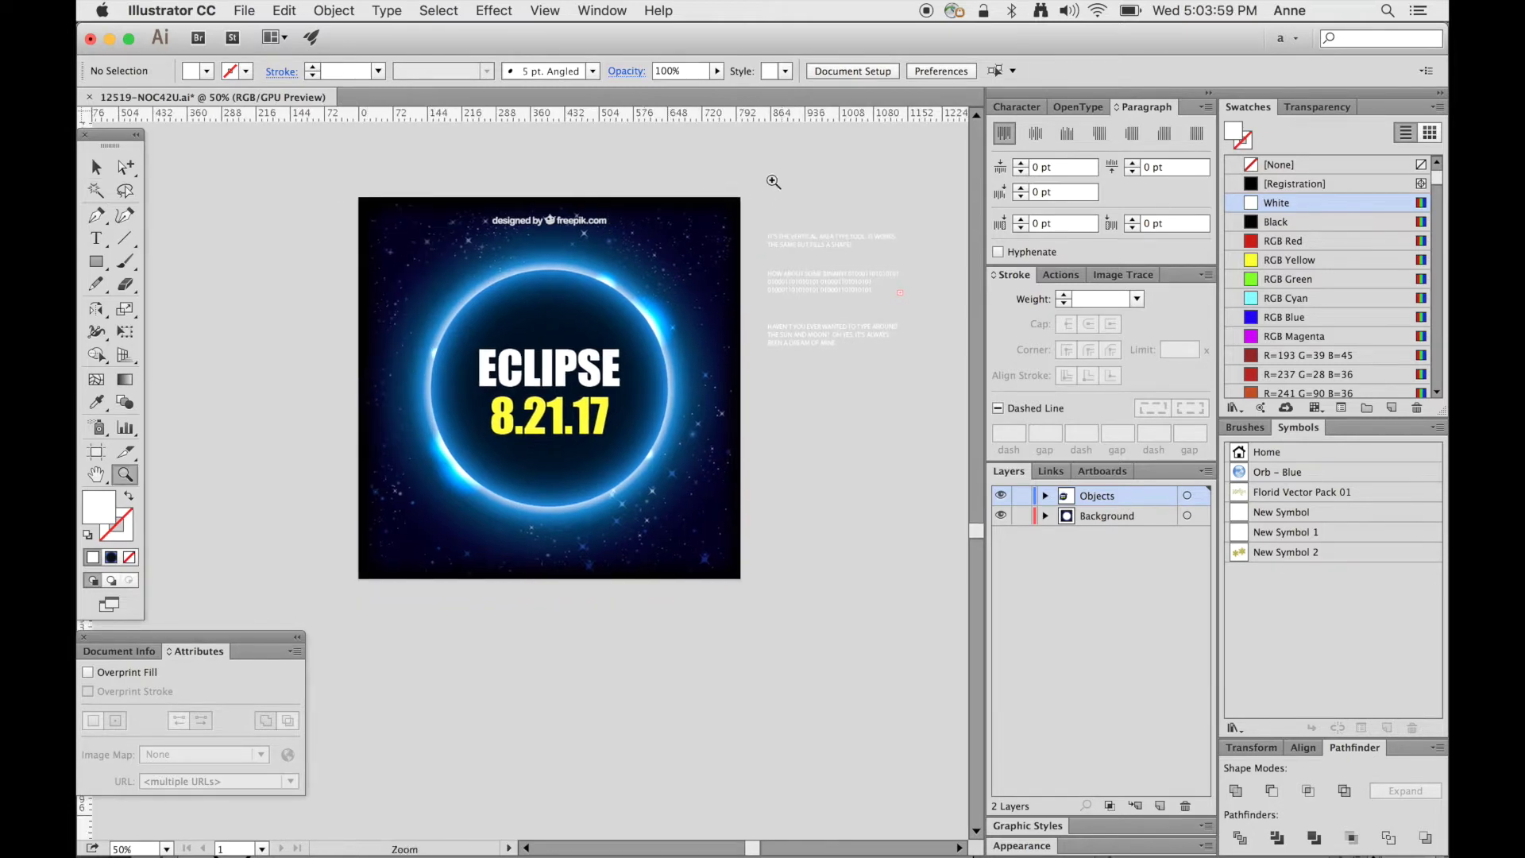
drag(548, 393, 596, 393)
key(space)
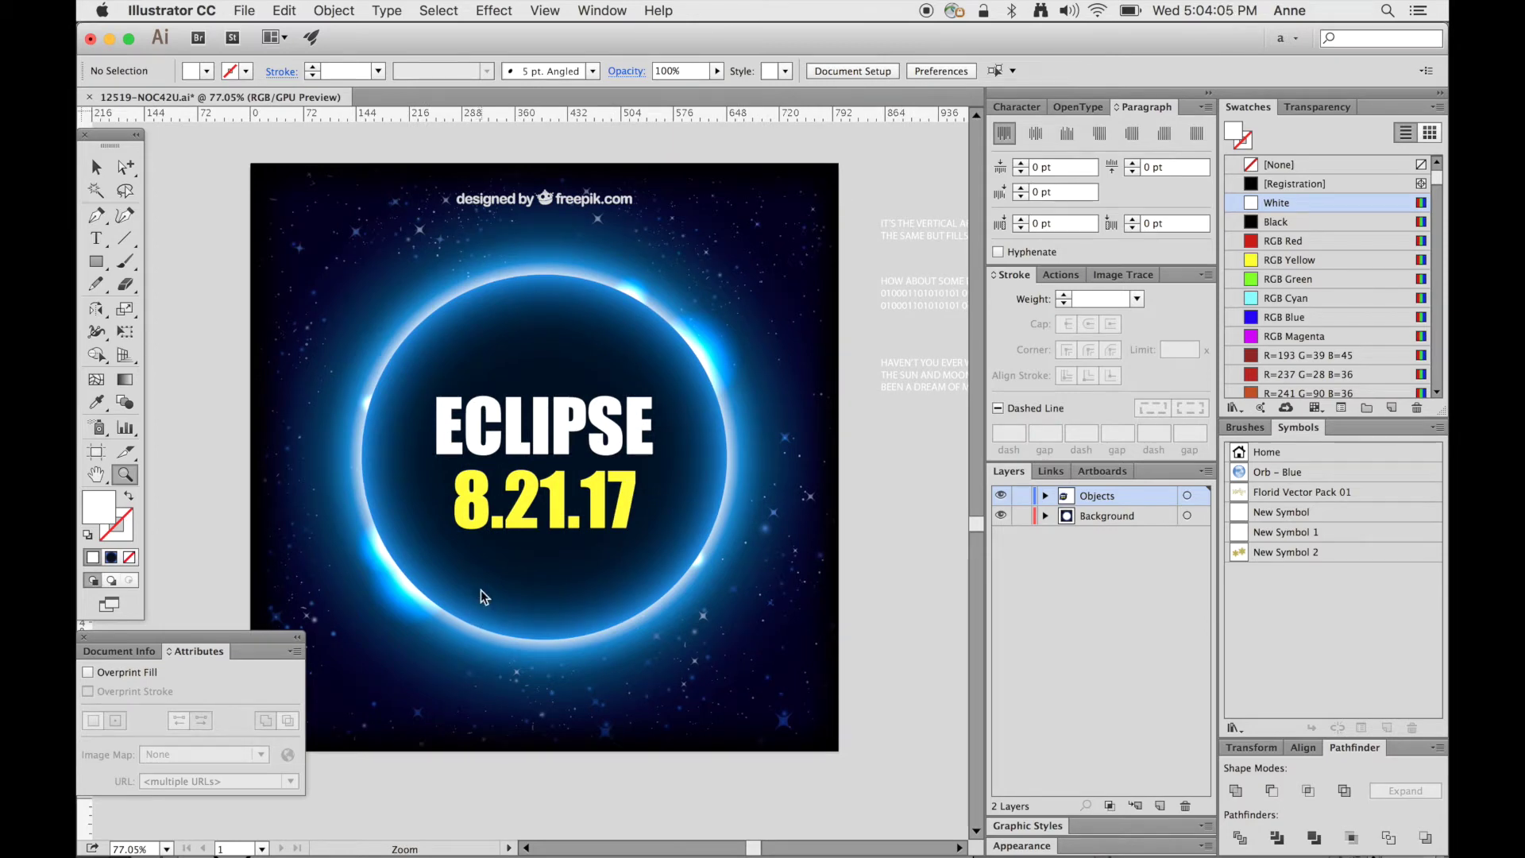
click(1160, 805)
Lock the Objects and Background layers, then start editing the first sample text block.
drag(1020, 516, 1021, 536)
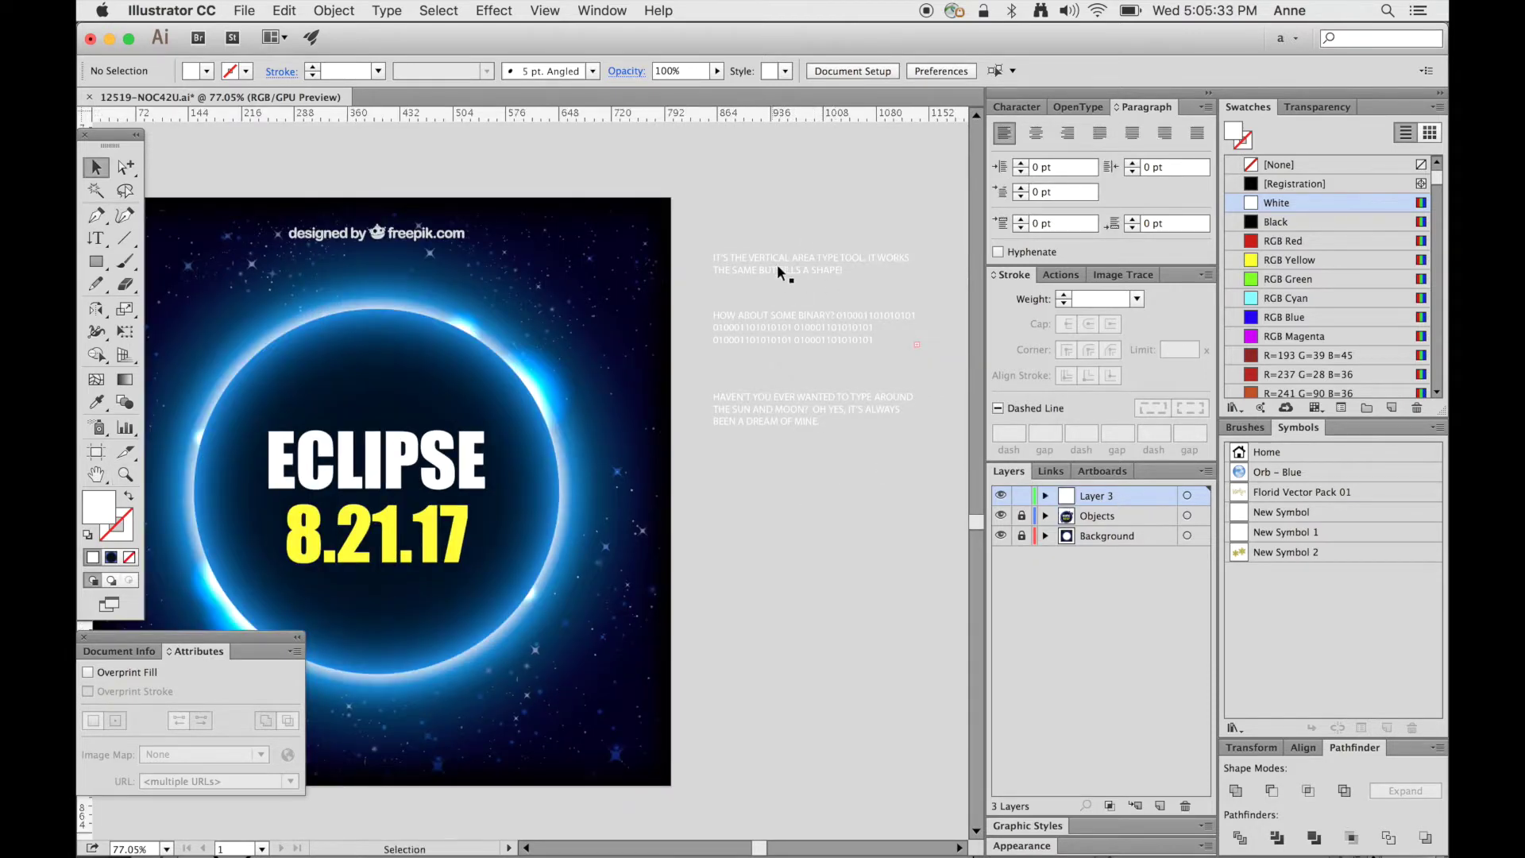
click(777, 264)
double_click(787, 264)
drag(773, 259, 798, 259)
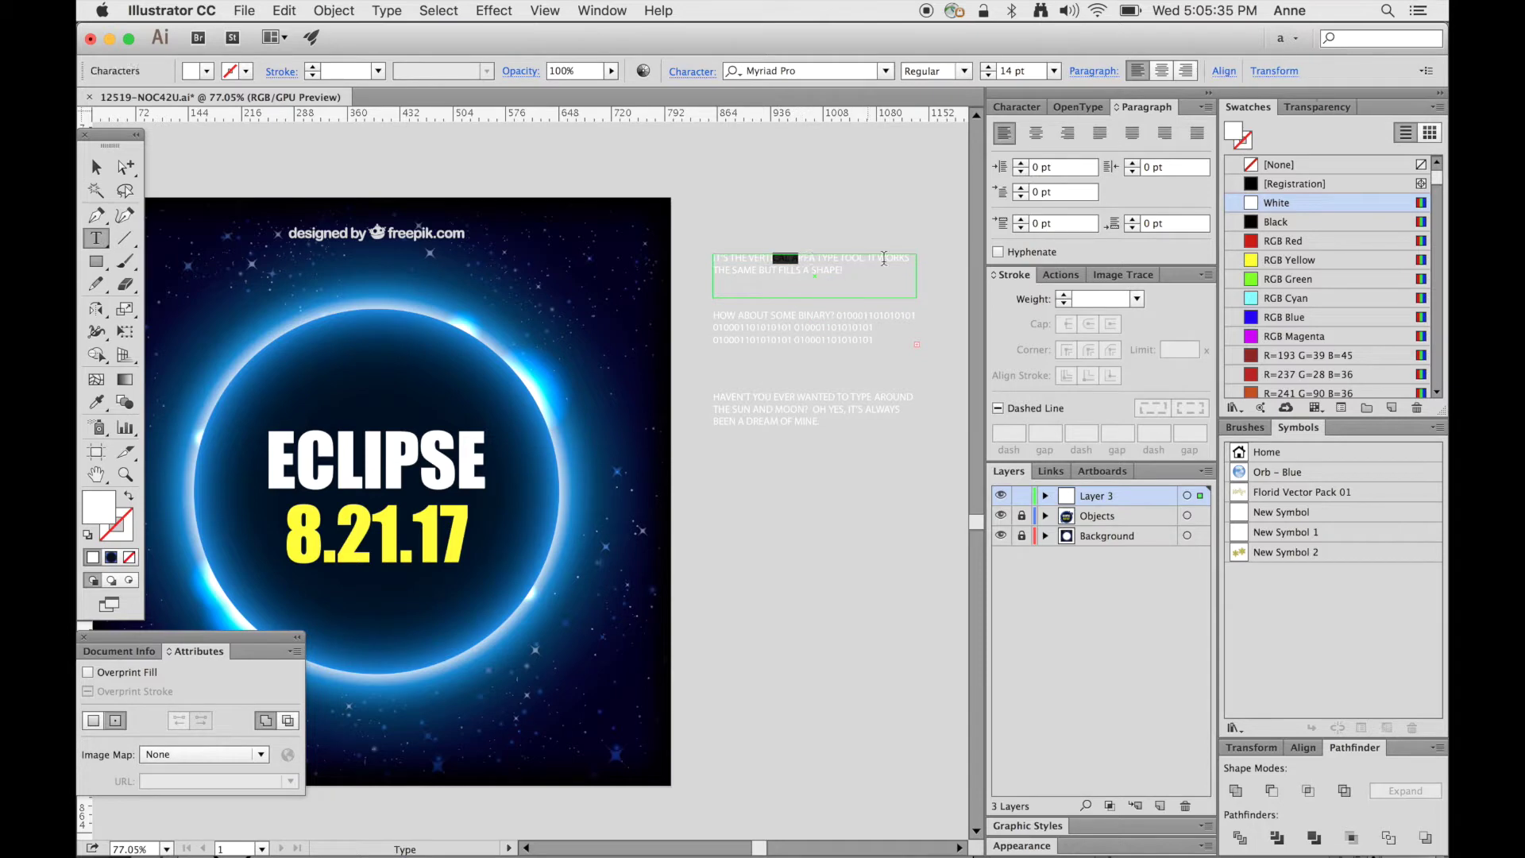
key(Escape)
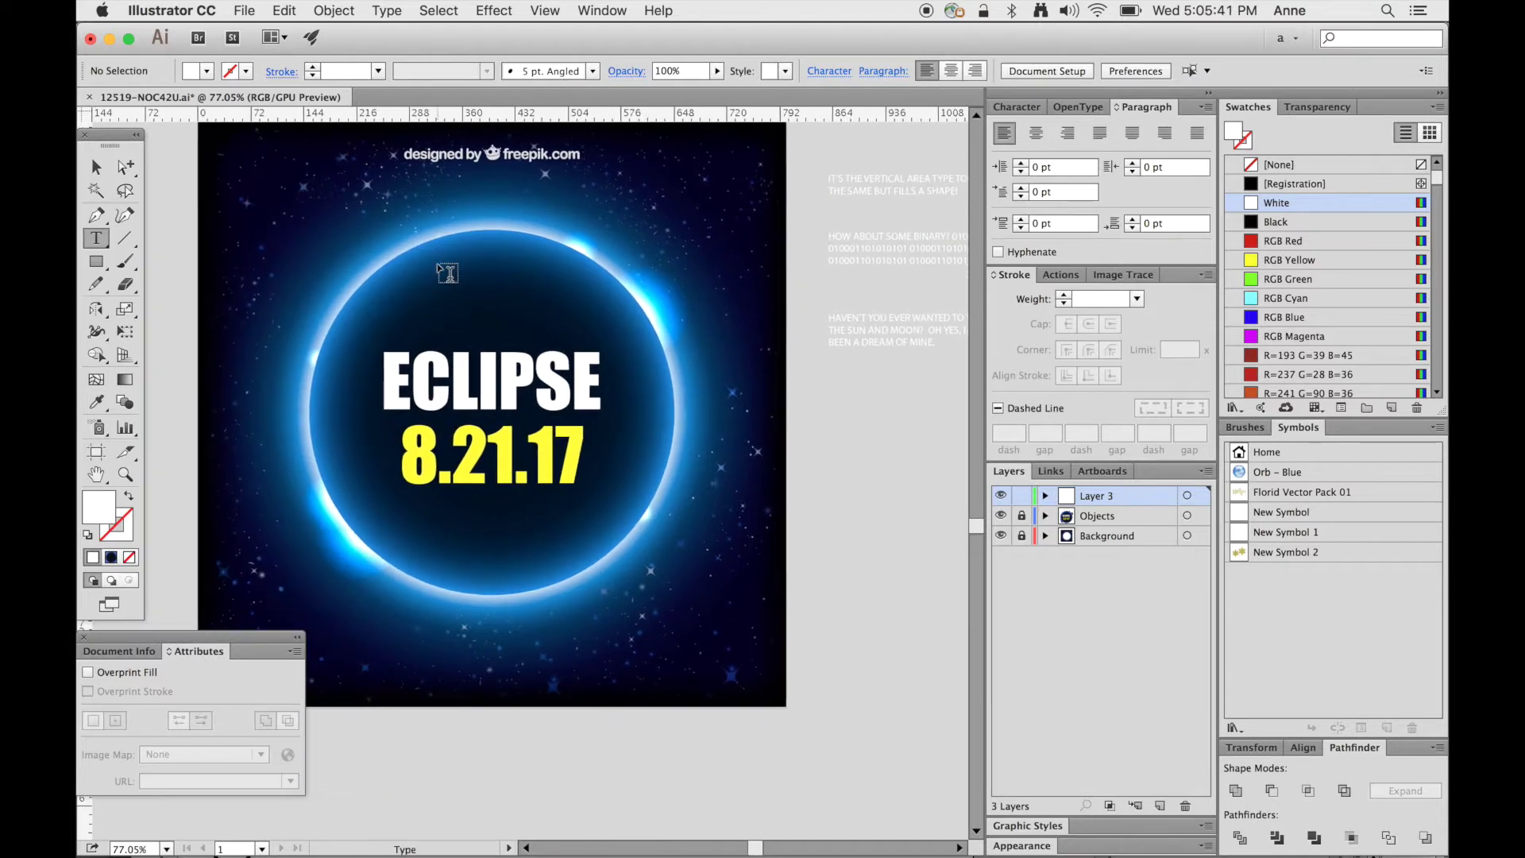
drag(95, 240, 263, 356)
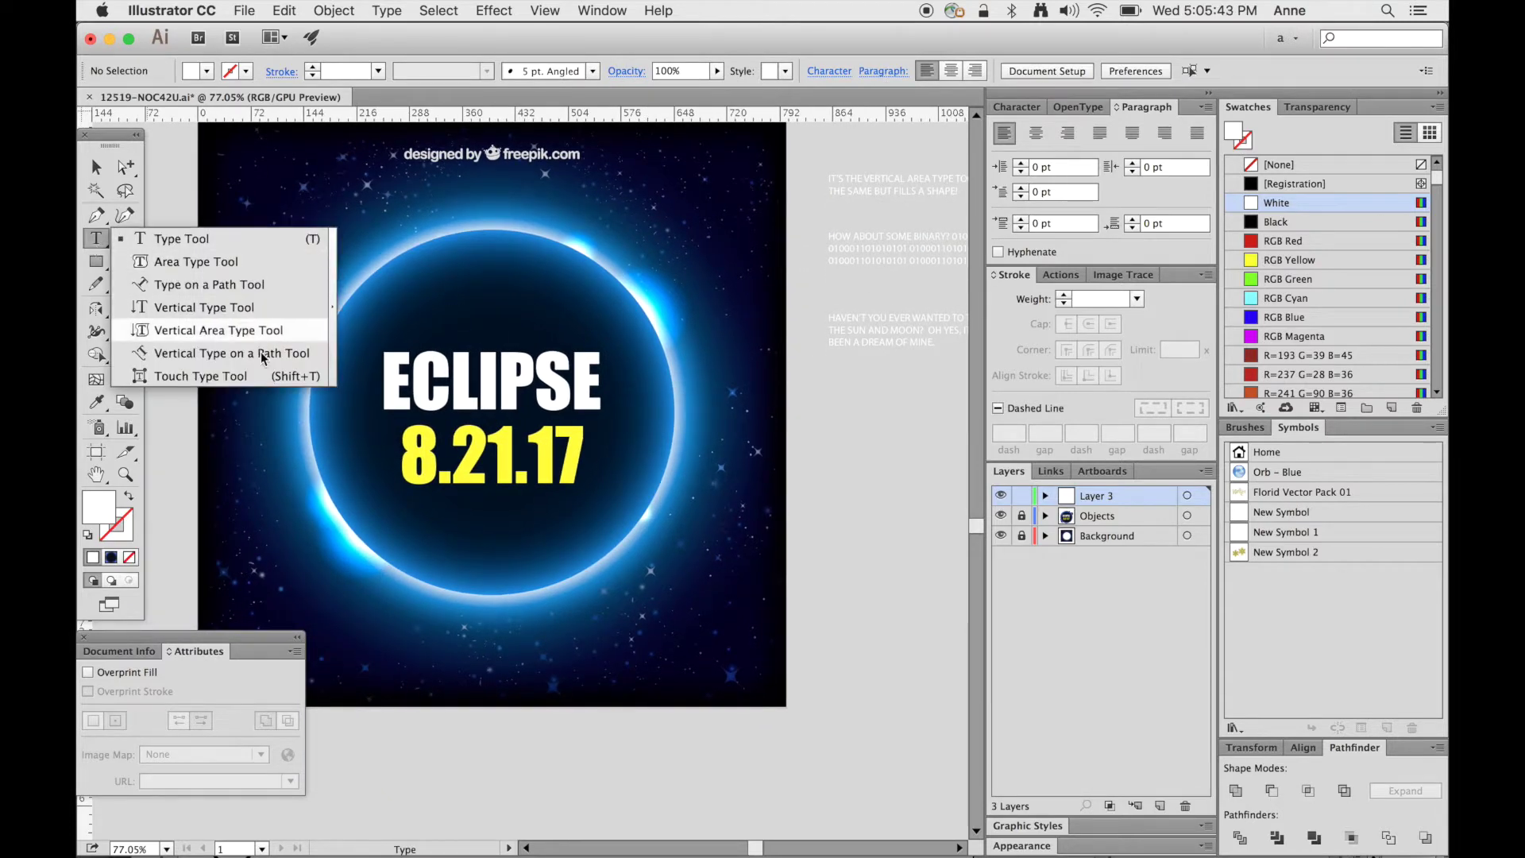
click(204, 308)
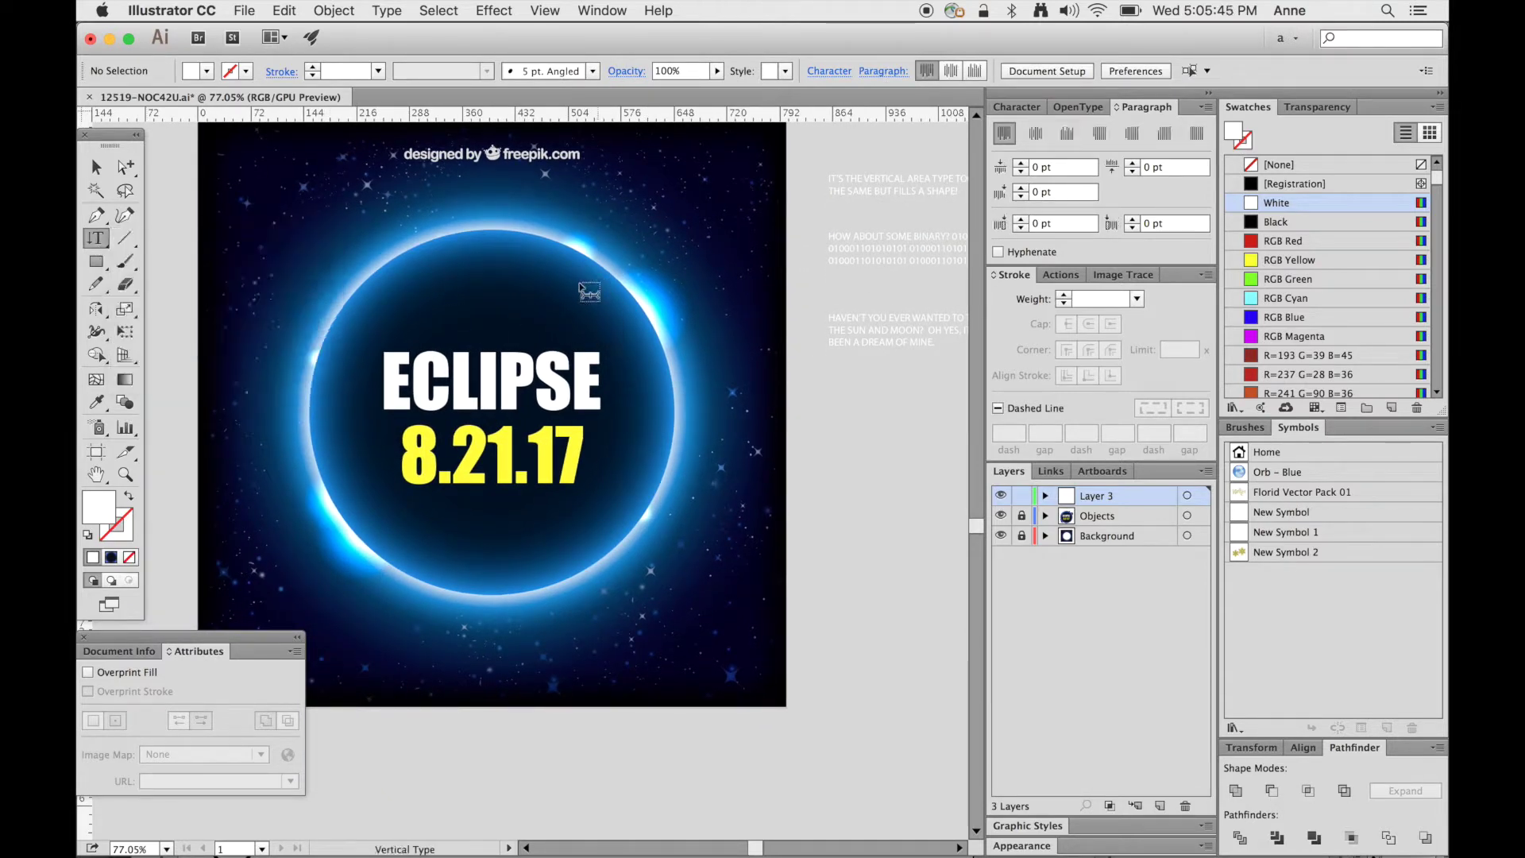
click(520, 281)
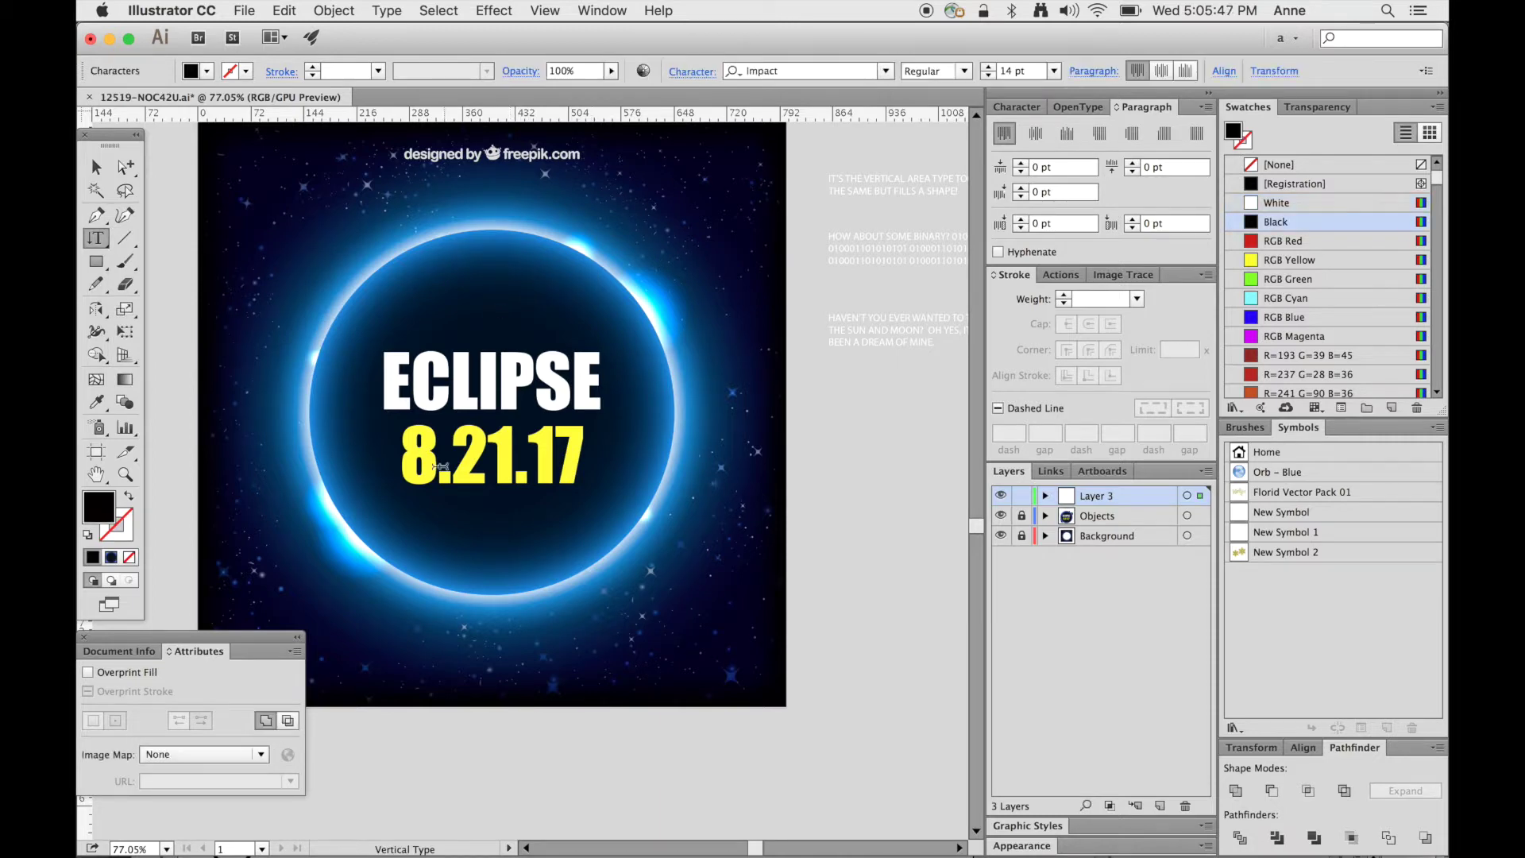
key(super+z)
key(super+shift+a)
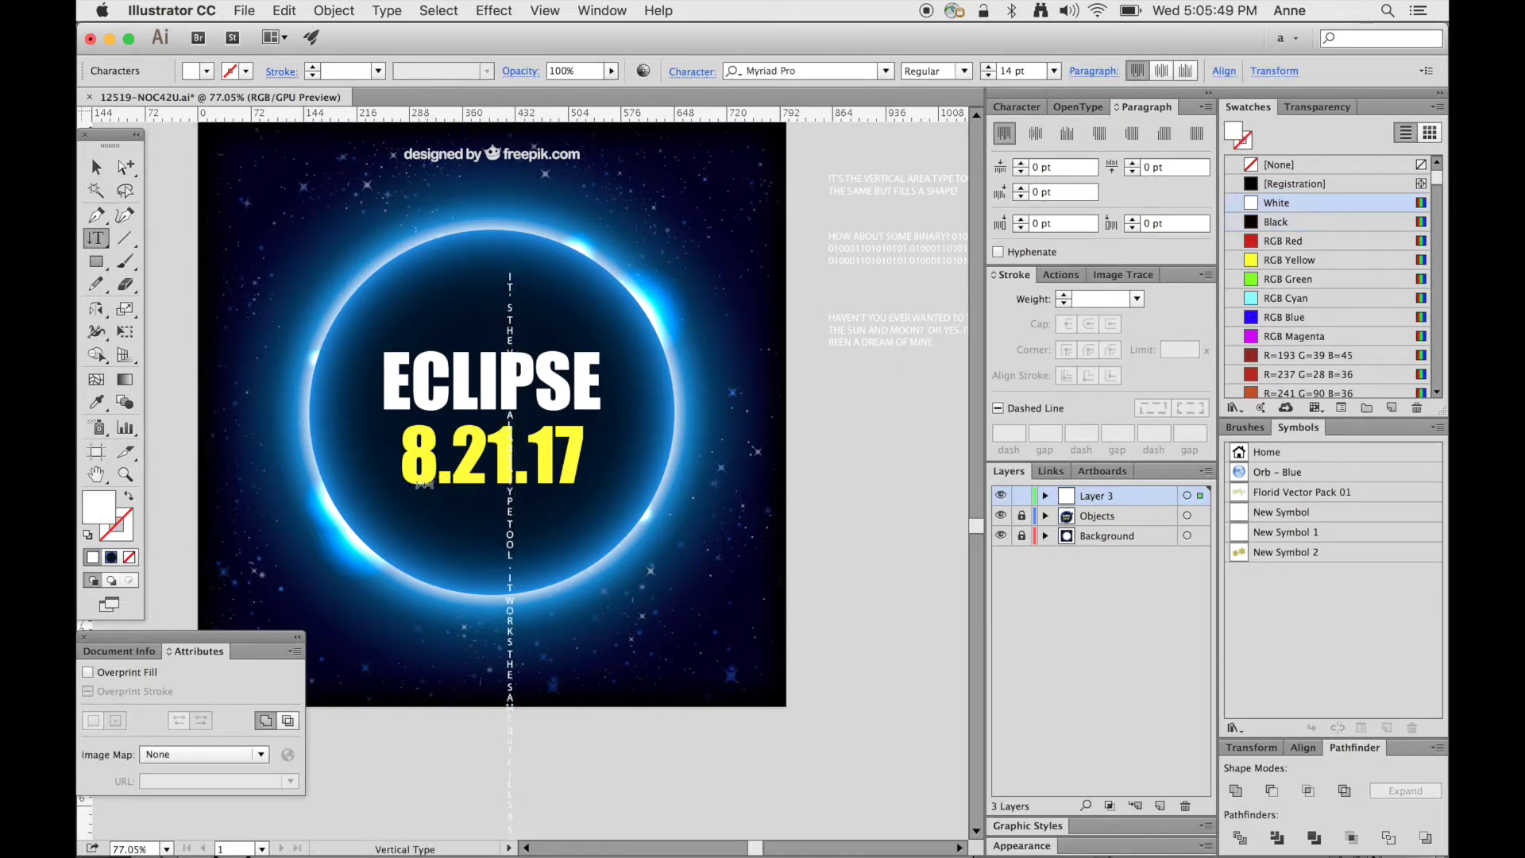
scroll(422, 483, down, 3)
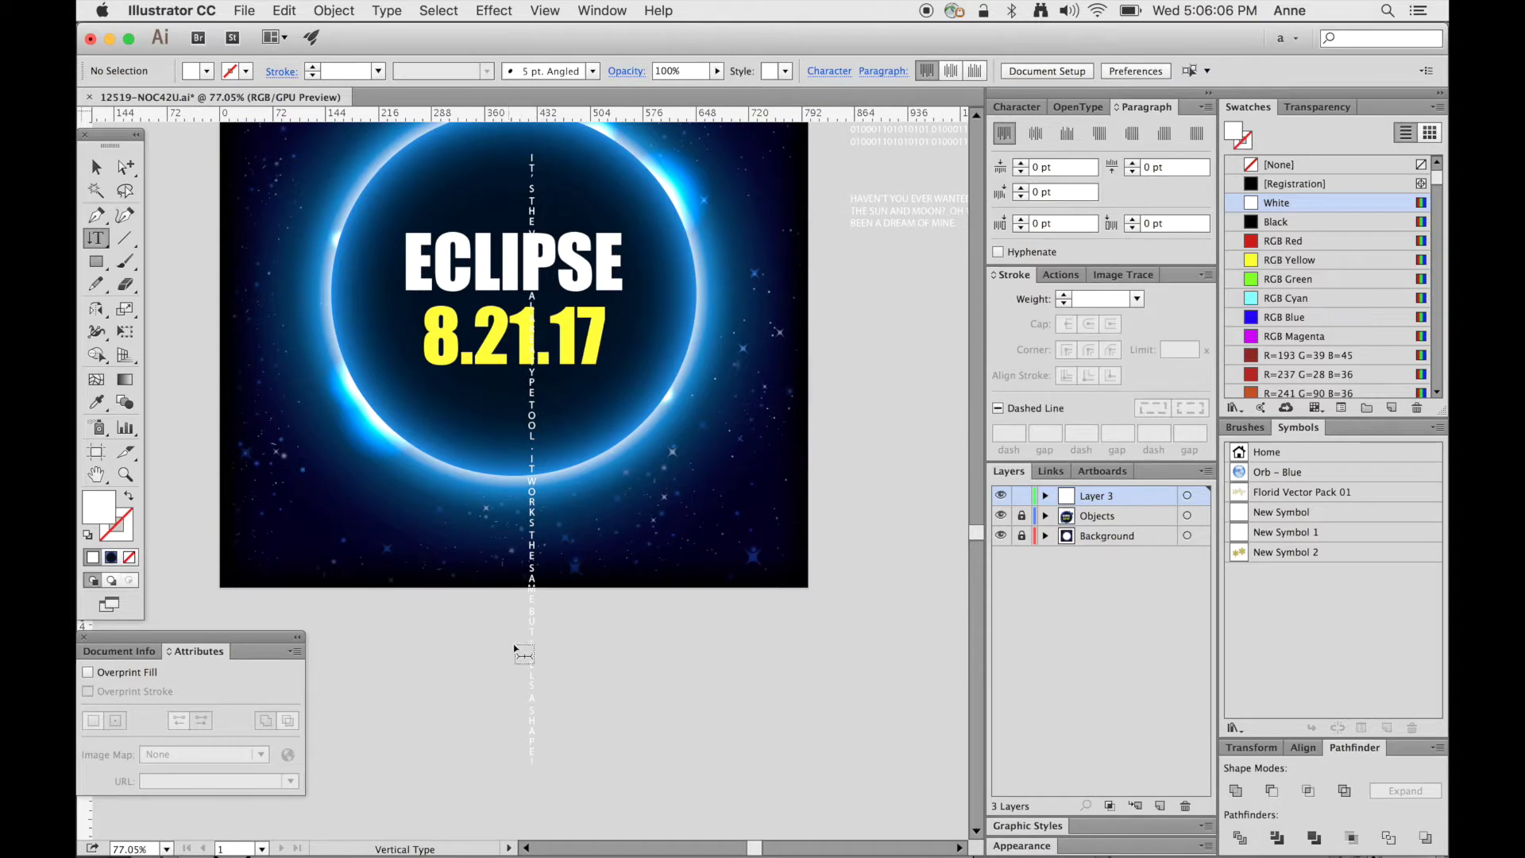
click(534, 763)
scroll(533, 596, up, 1)
key(z)
click(497, 515)
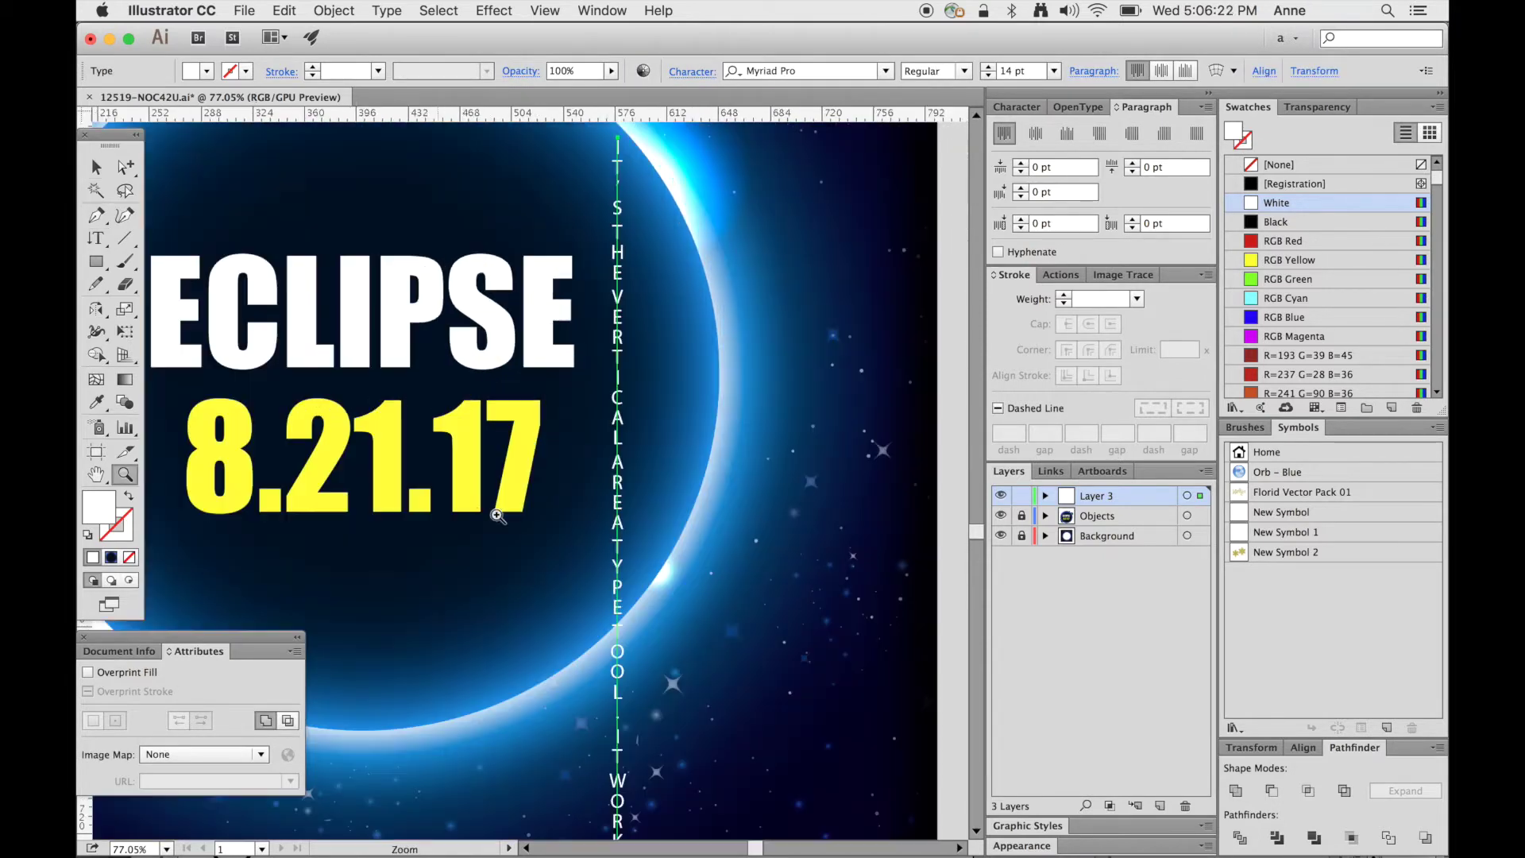
click(488, 495)
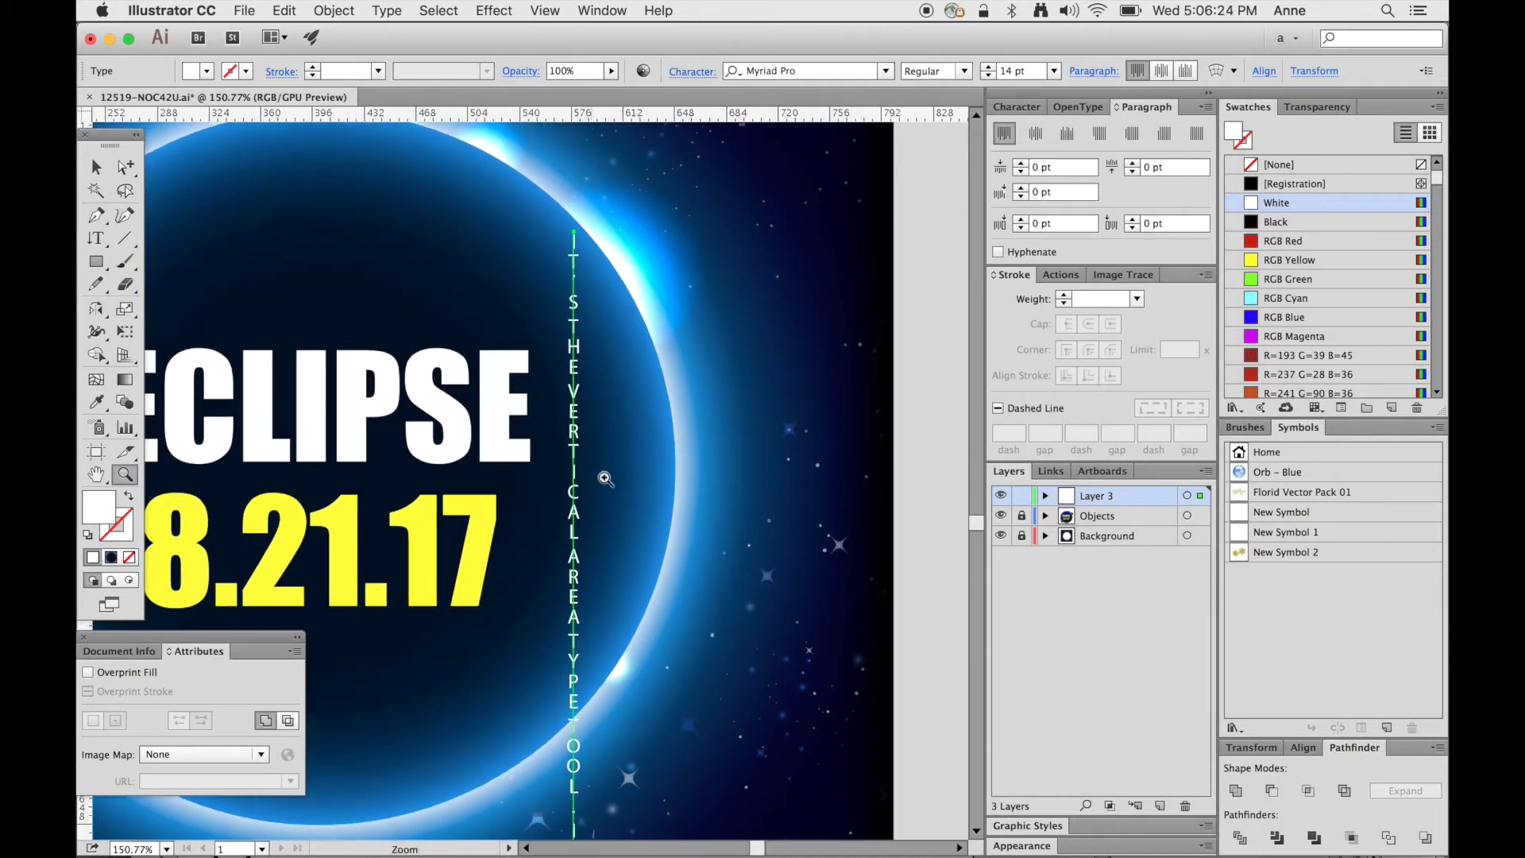
key(v)
click(591, 452)
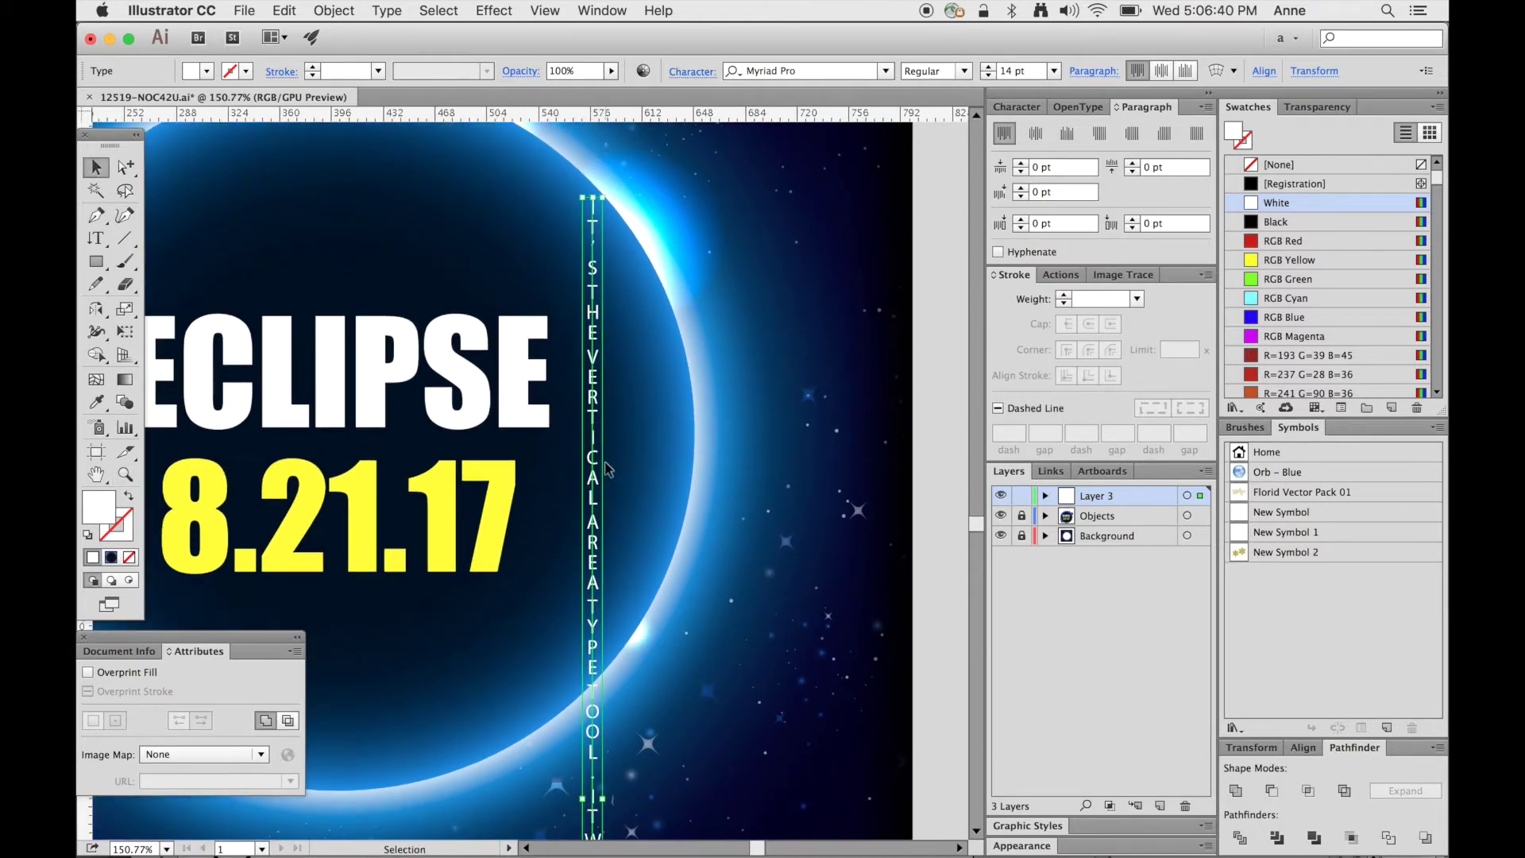
Draw a vertical area type frame right of the ring and paste the description into it.
click(203, 306)
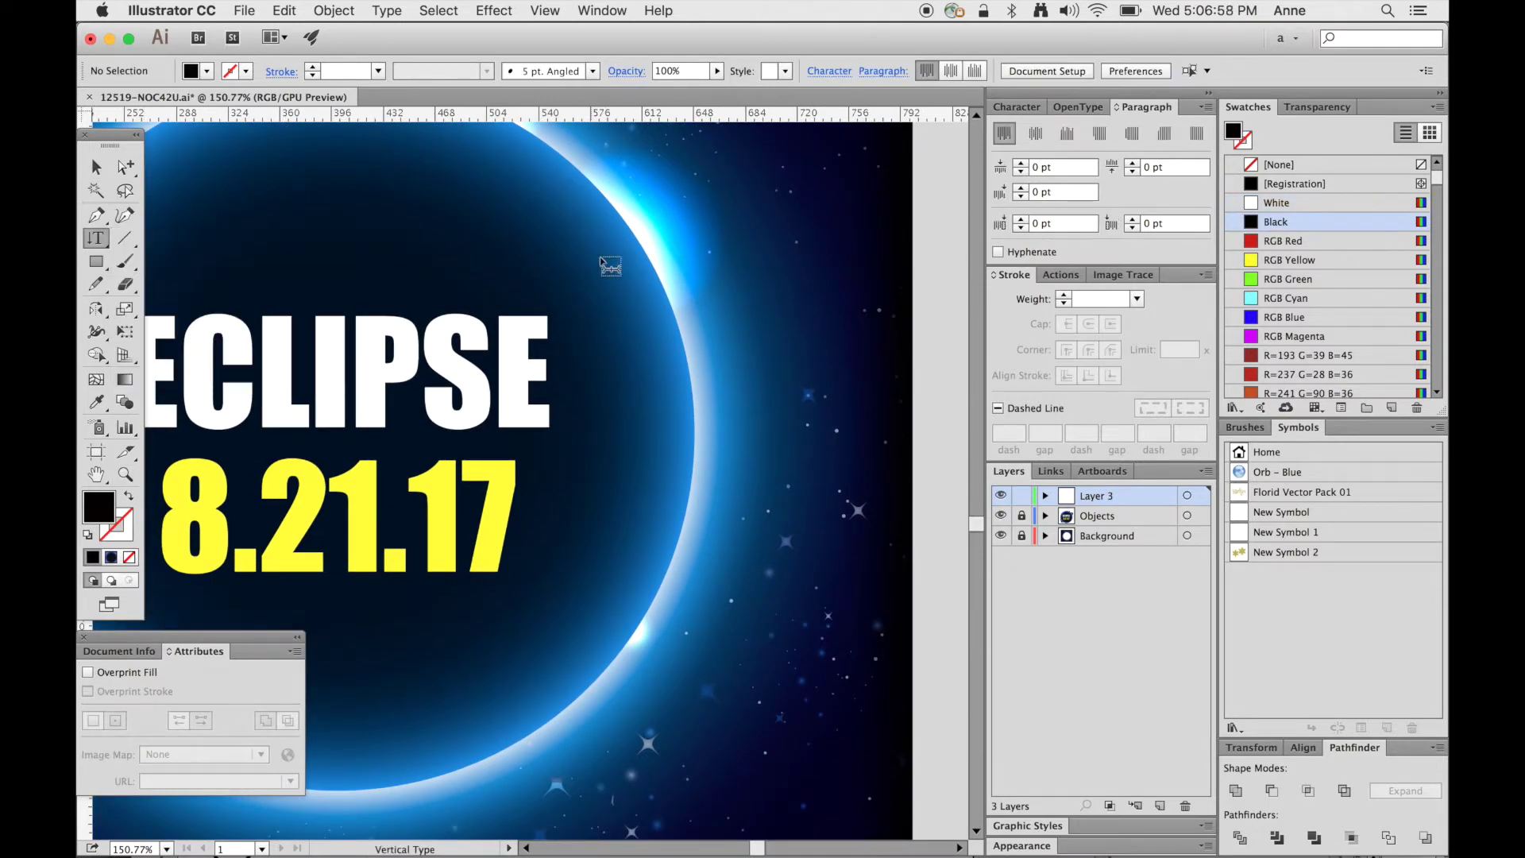
drag(594, 243, 880, 643)
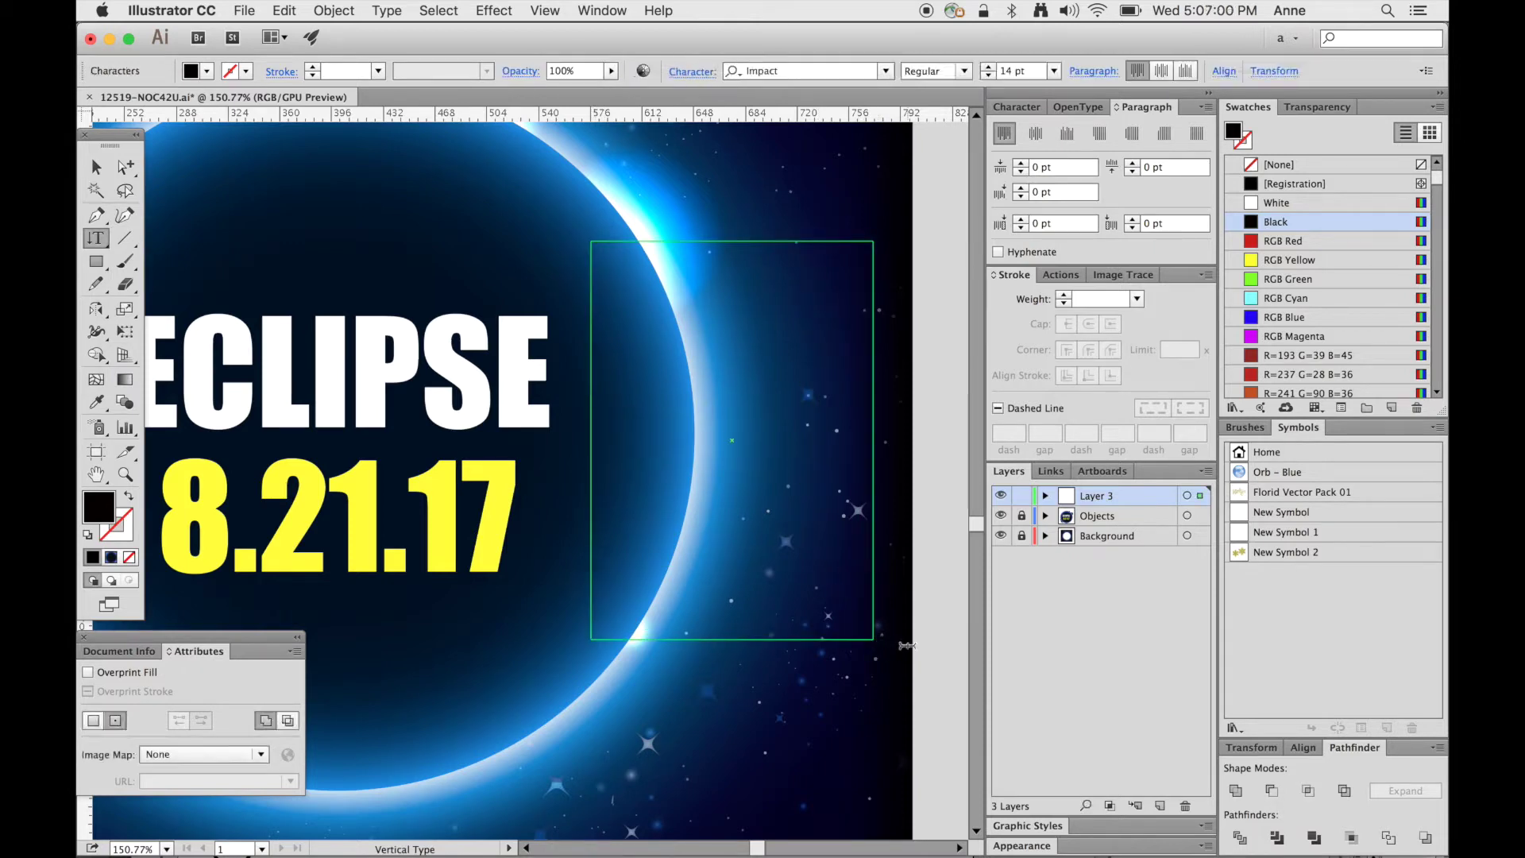
text(IT’S THE VERTICAL AREA TYPE TOOL. IT WORKS THE SAME BUT FILLS A SHAPE!)
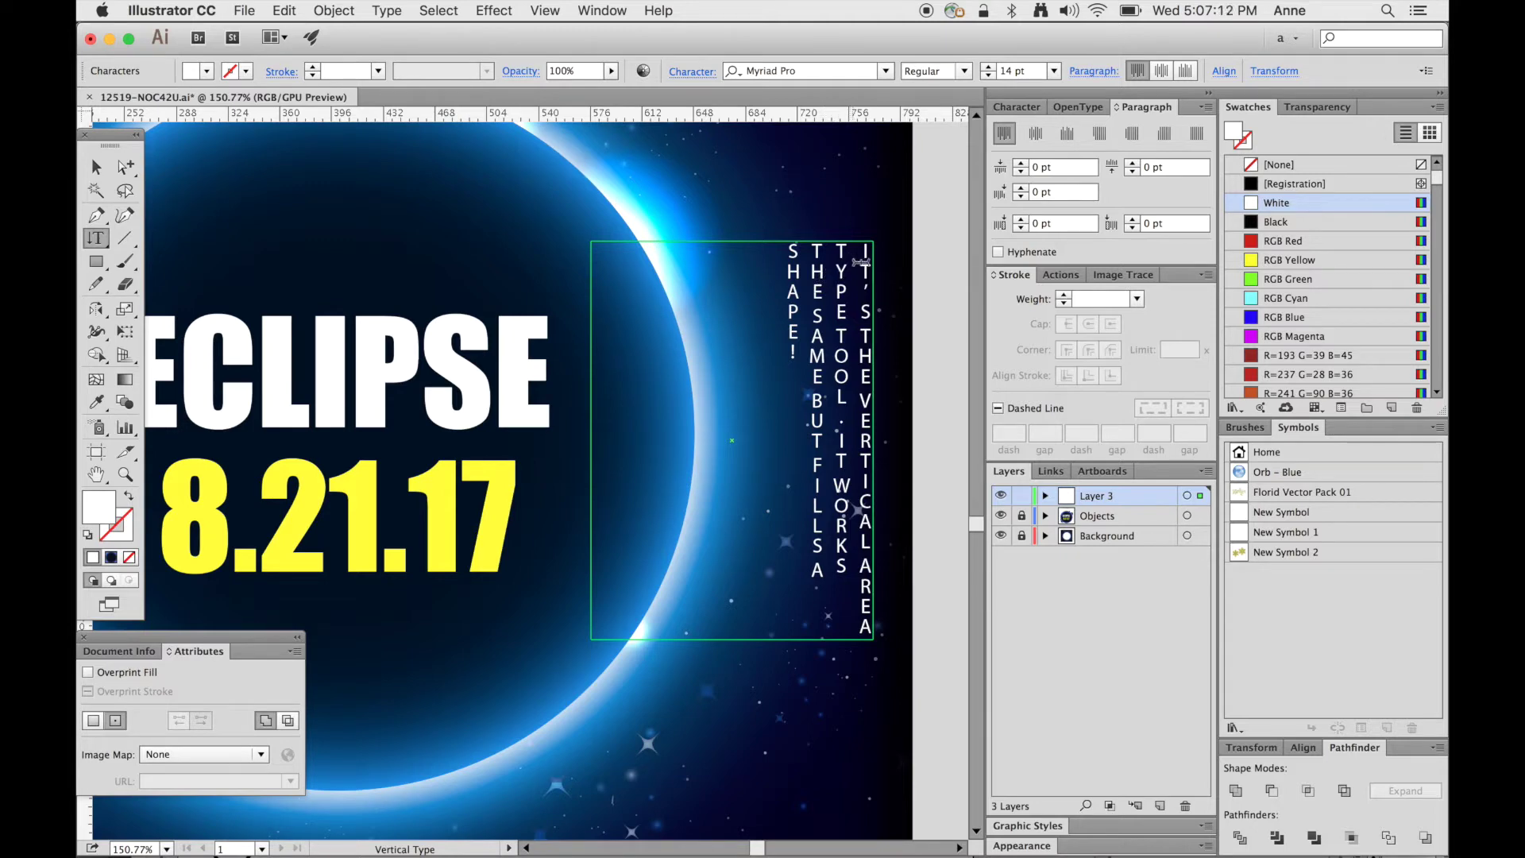
Try selecting characters across the vertical text columns, then view the artwork at 100%.
drag(866, 247, 882, 638)
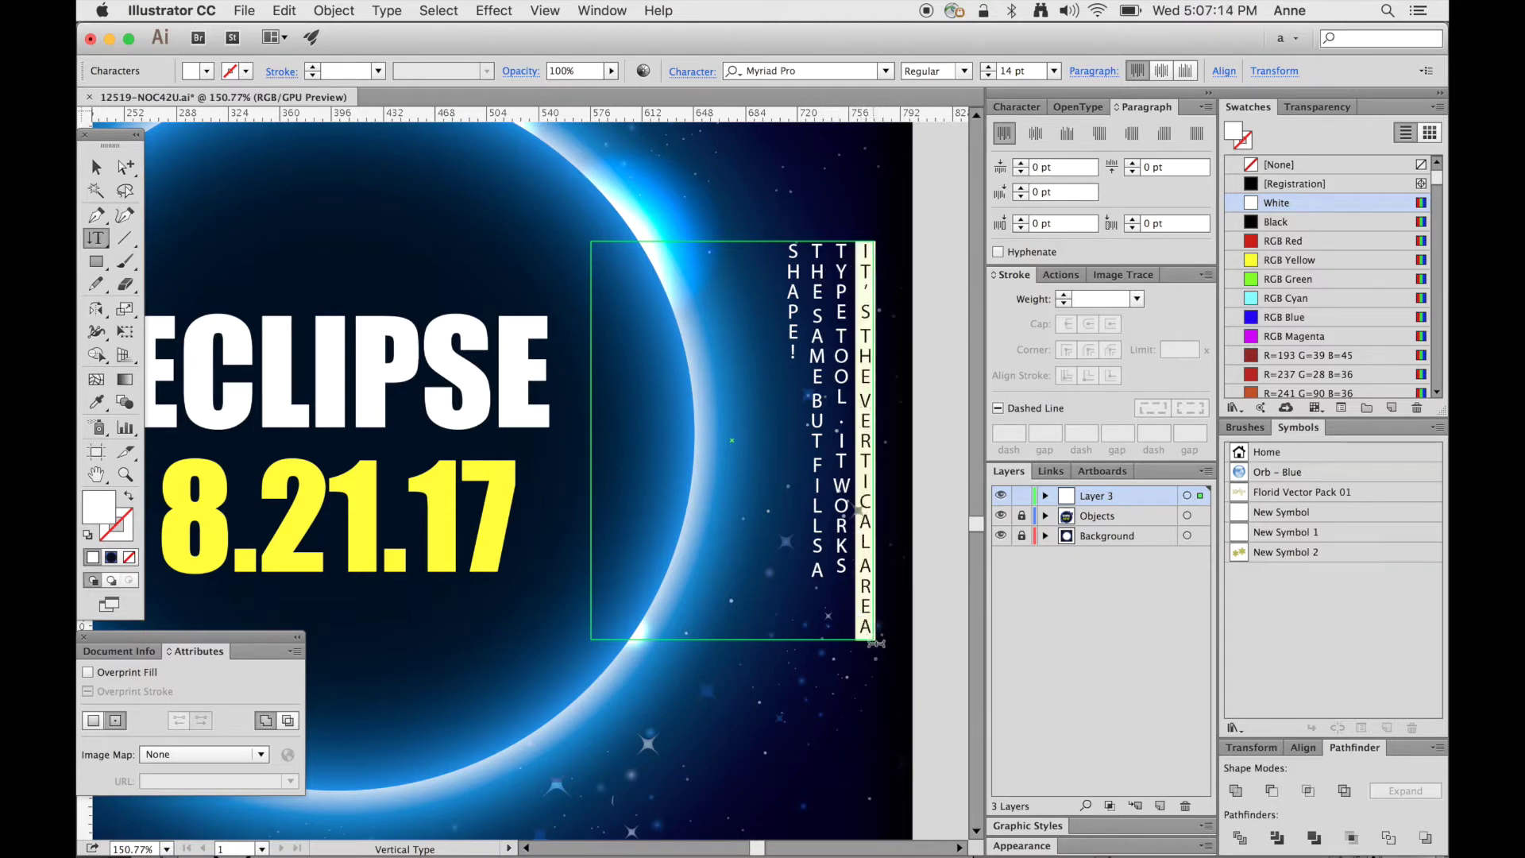
click(593, 322)
drag(842, 264, 841, 345)
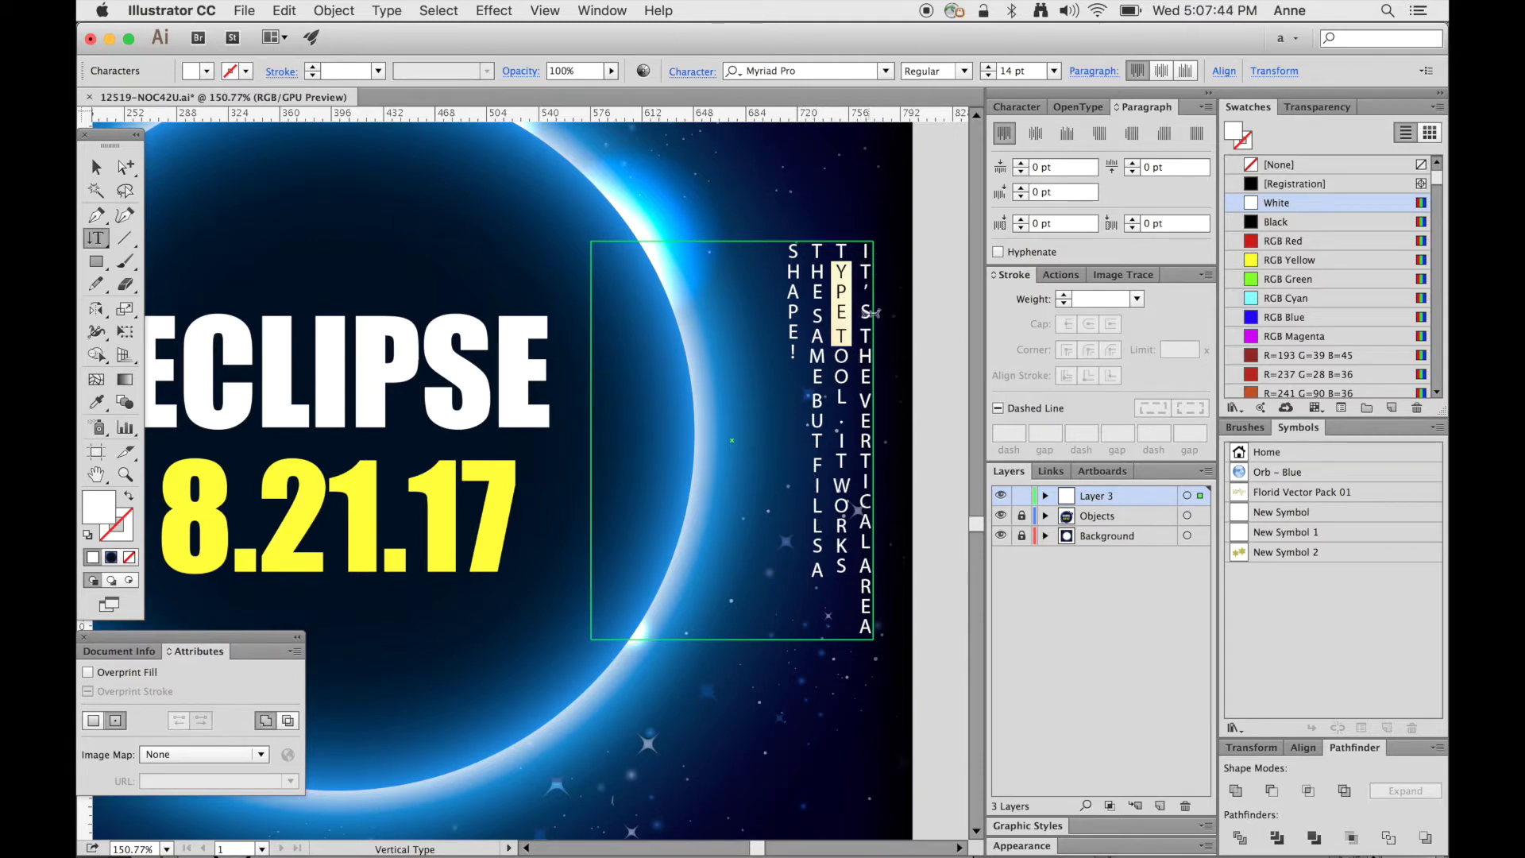
drag(864, 310, 837, 390)
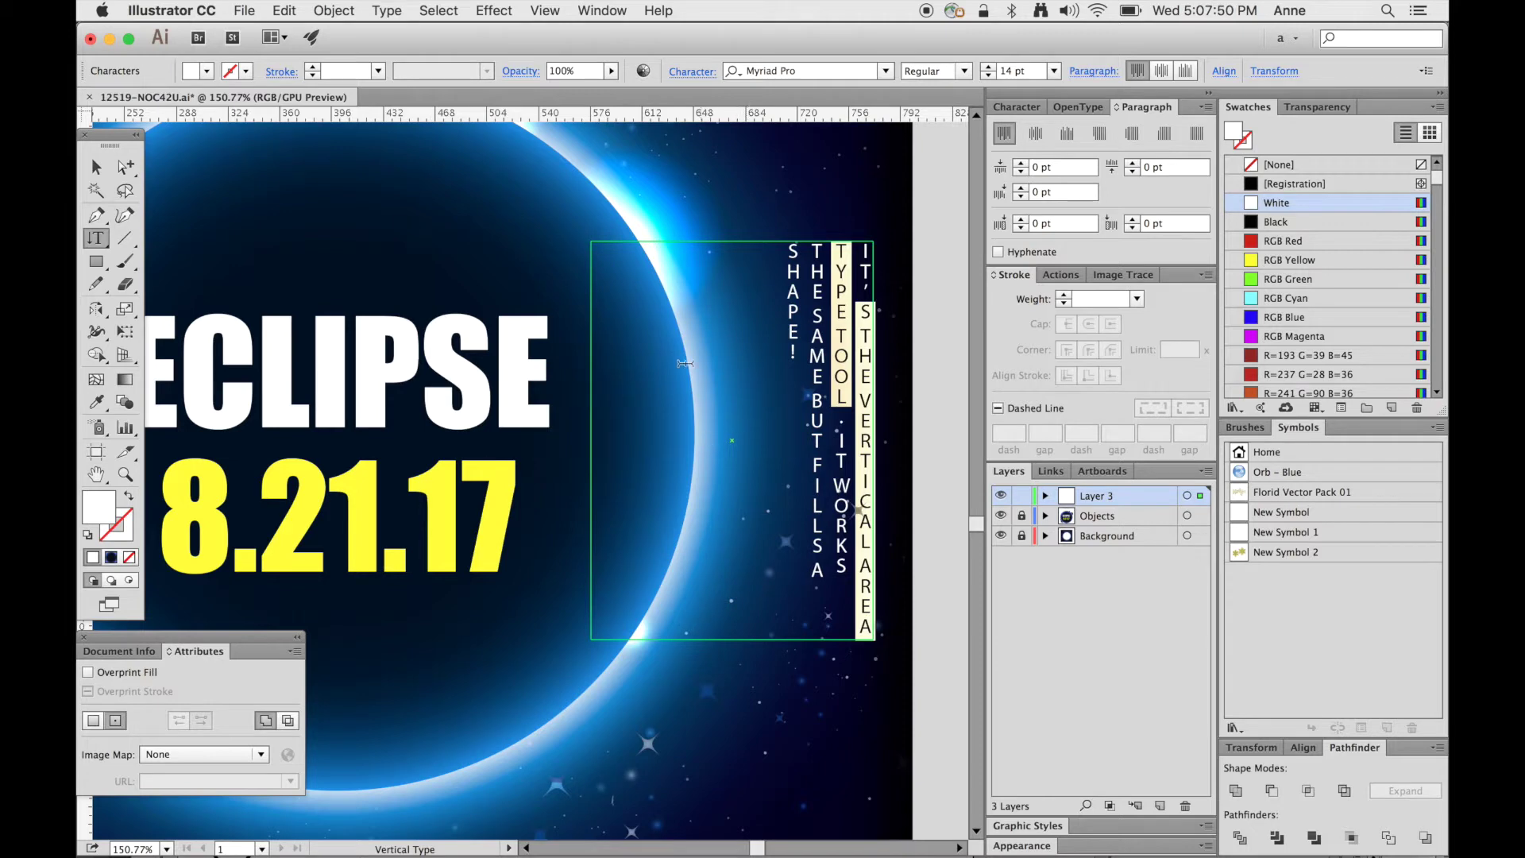
click(96, 169)
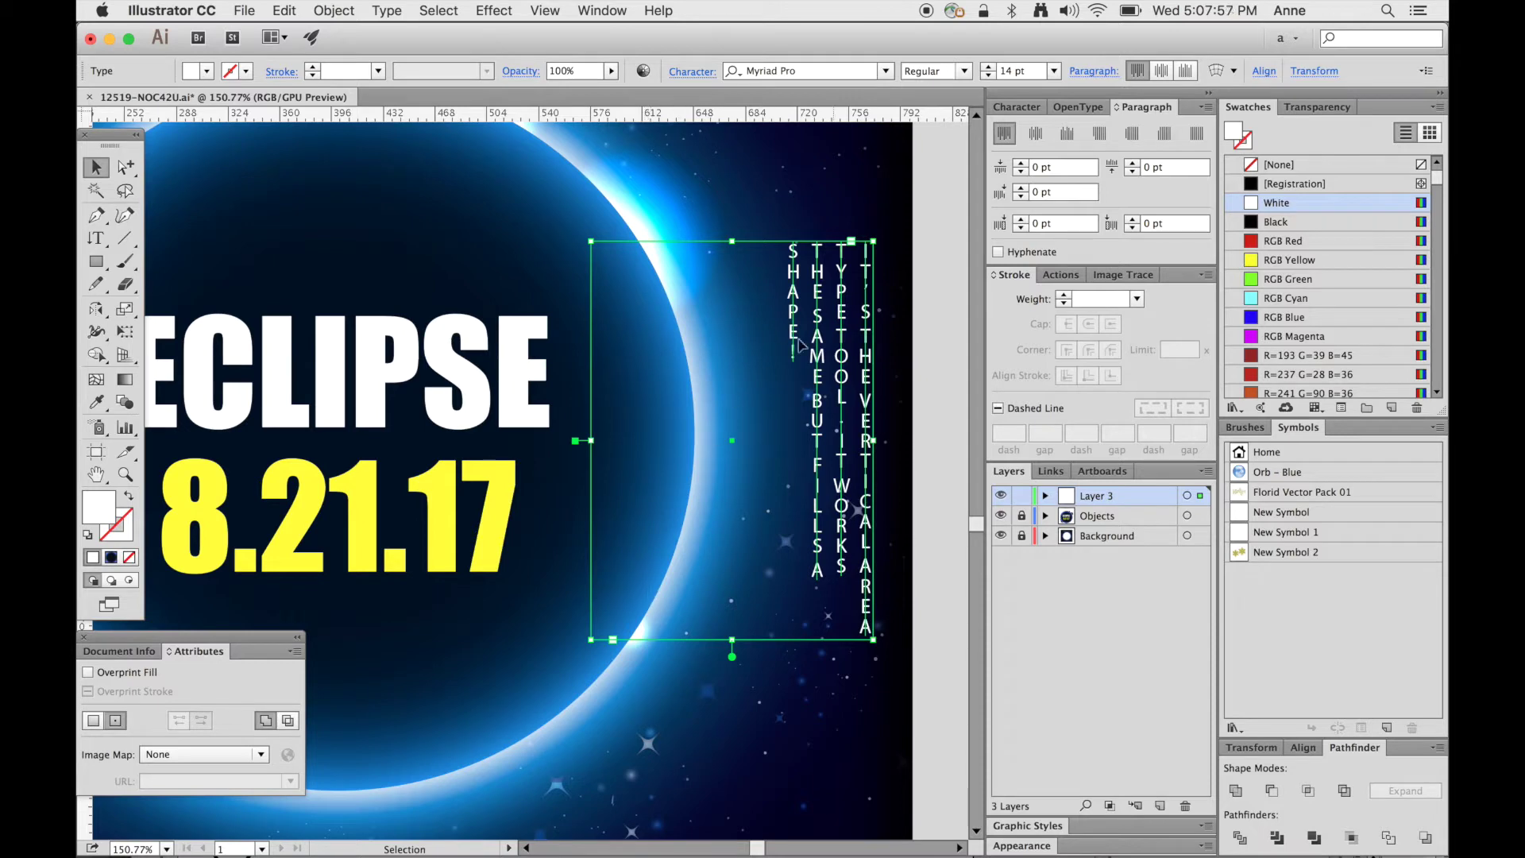
drag(738, 456, 620, 489)
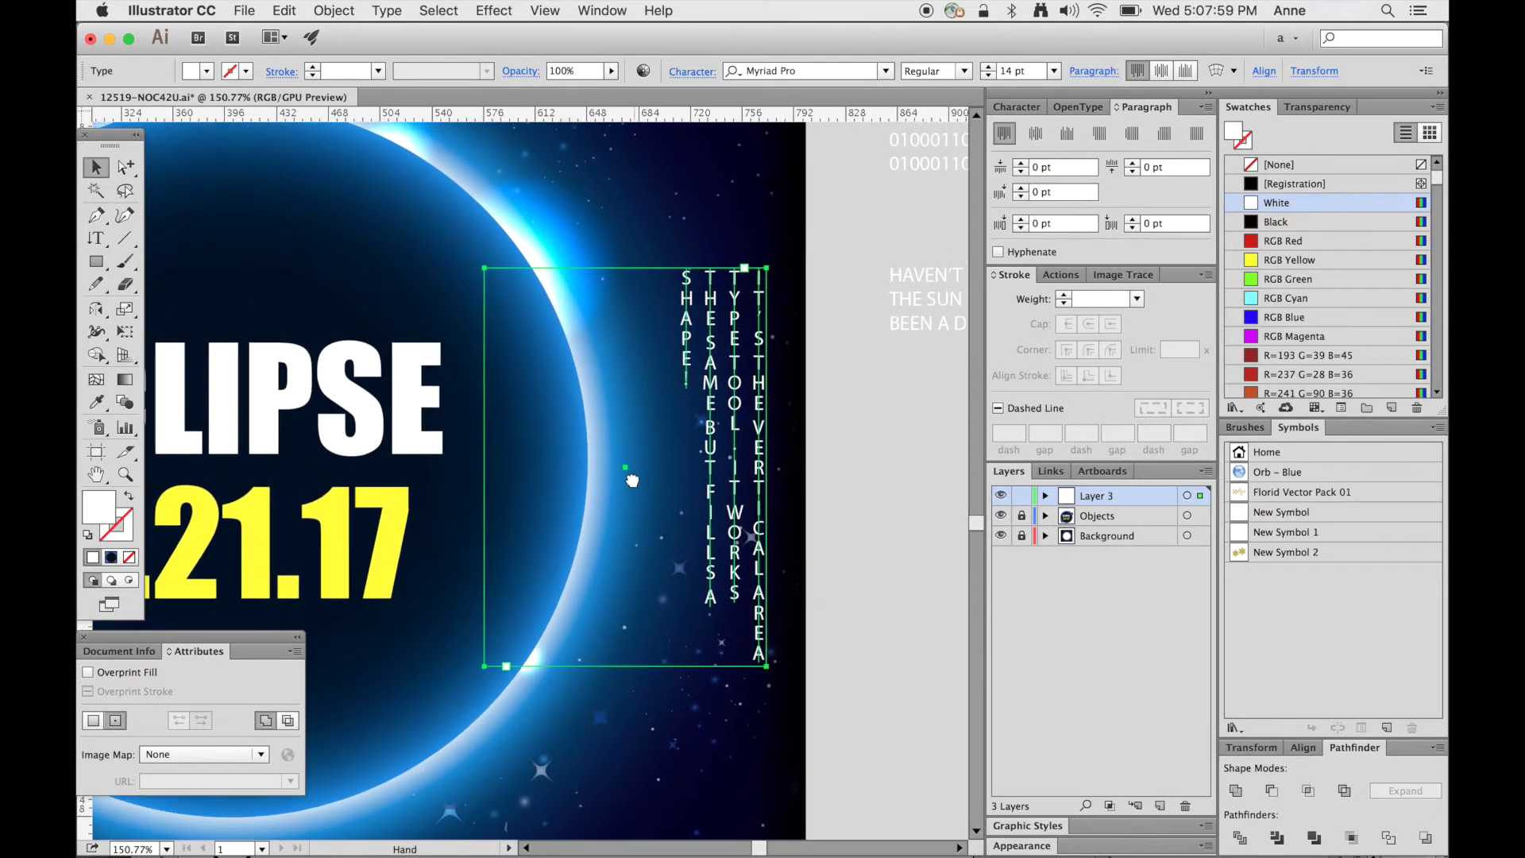
key(super+1)
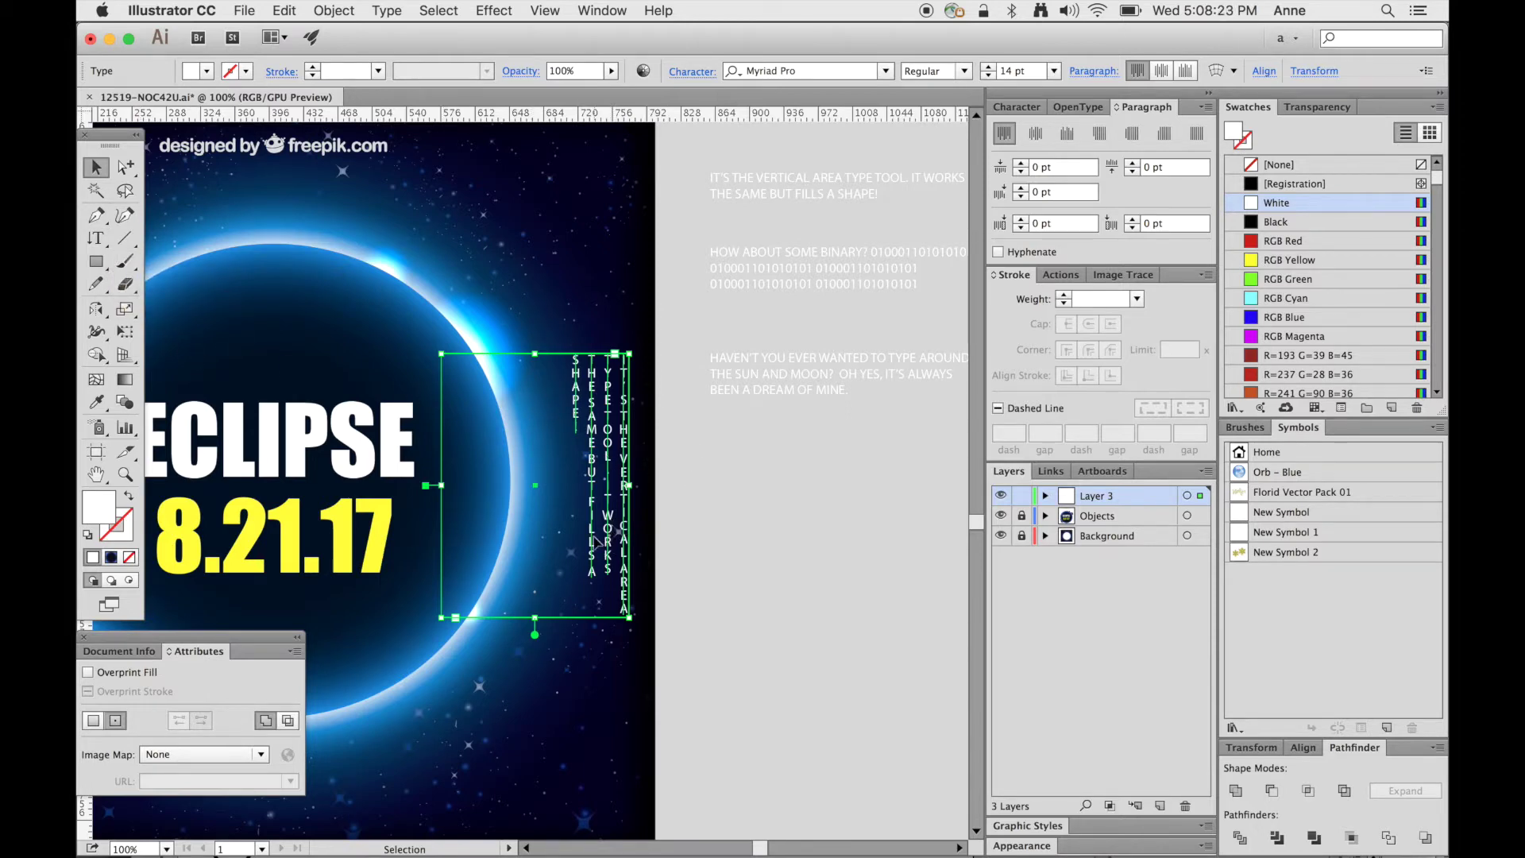
Choose the Vertical Area Type Tool from the Type tool flyout.
click(787, 477)
scroll(787, 476, up, 3)
scroll(596, 476, left, 3)
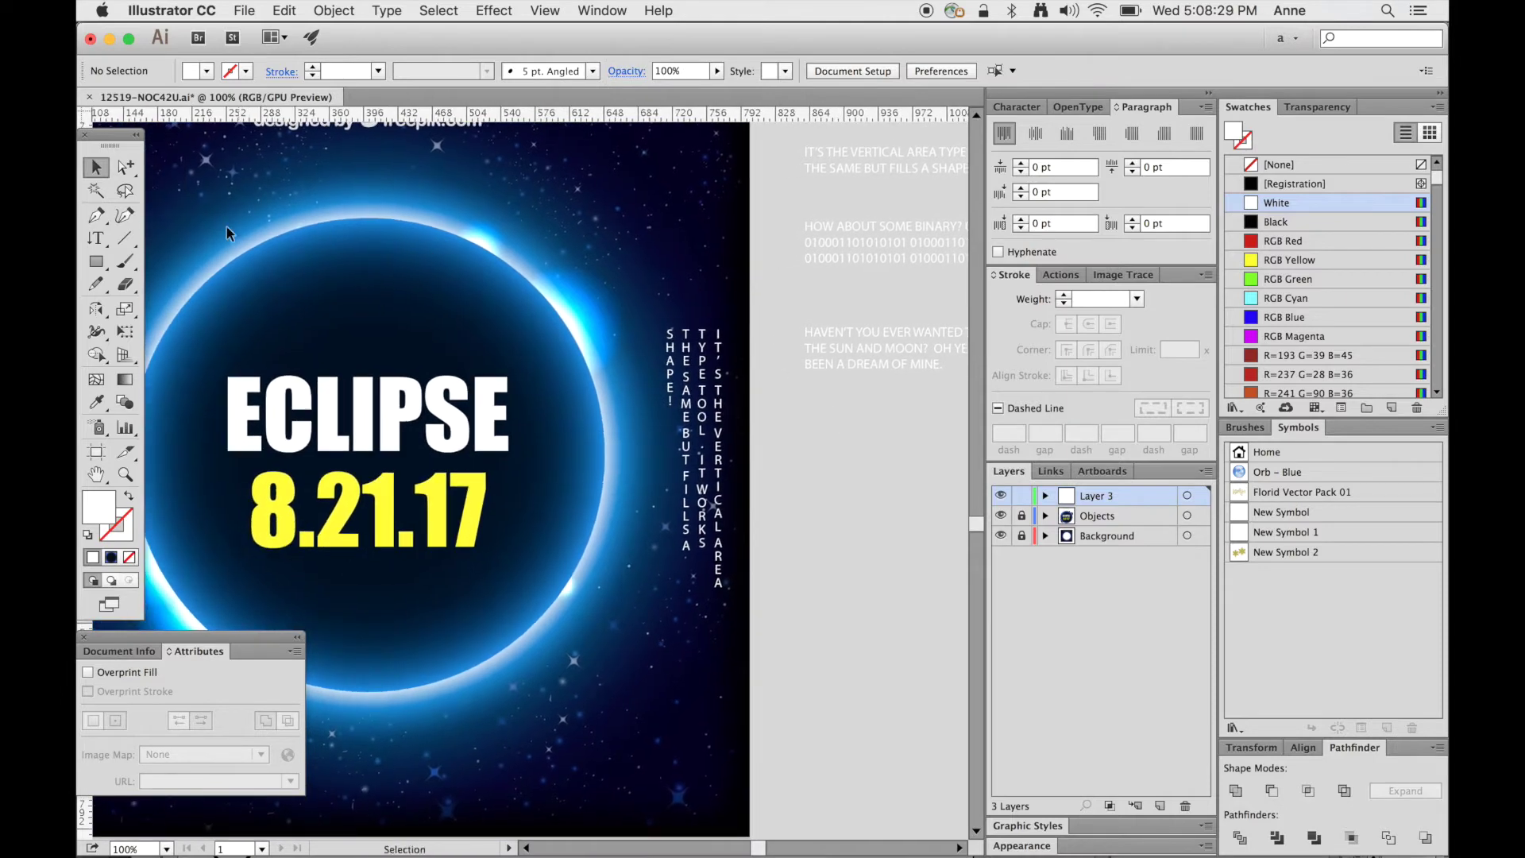
click(97, 239)
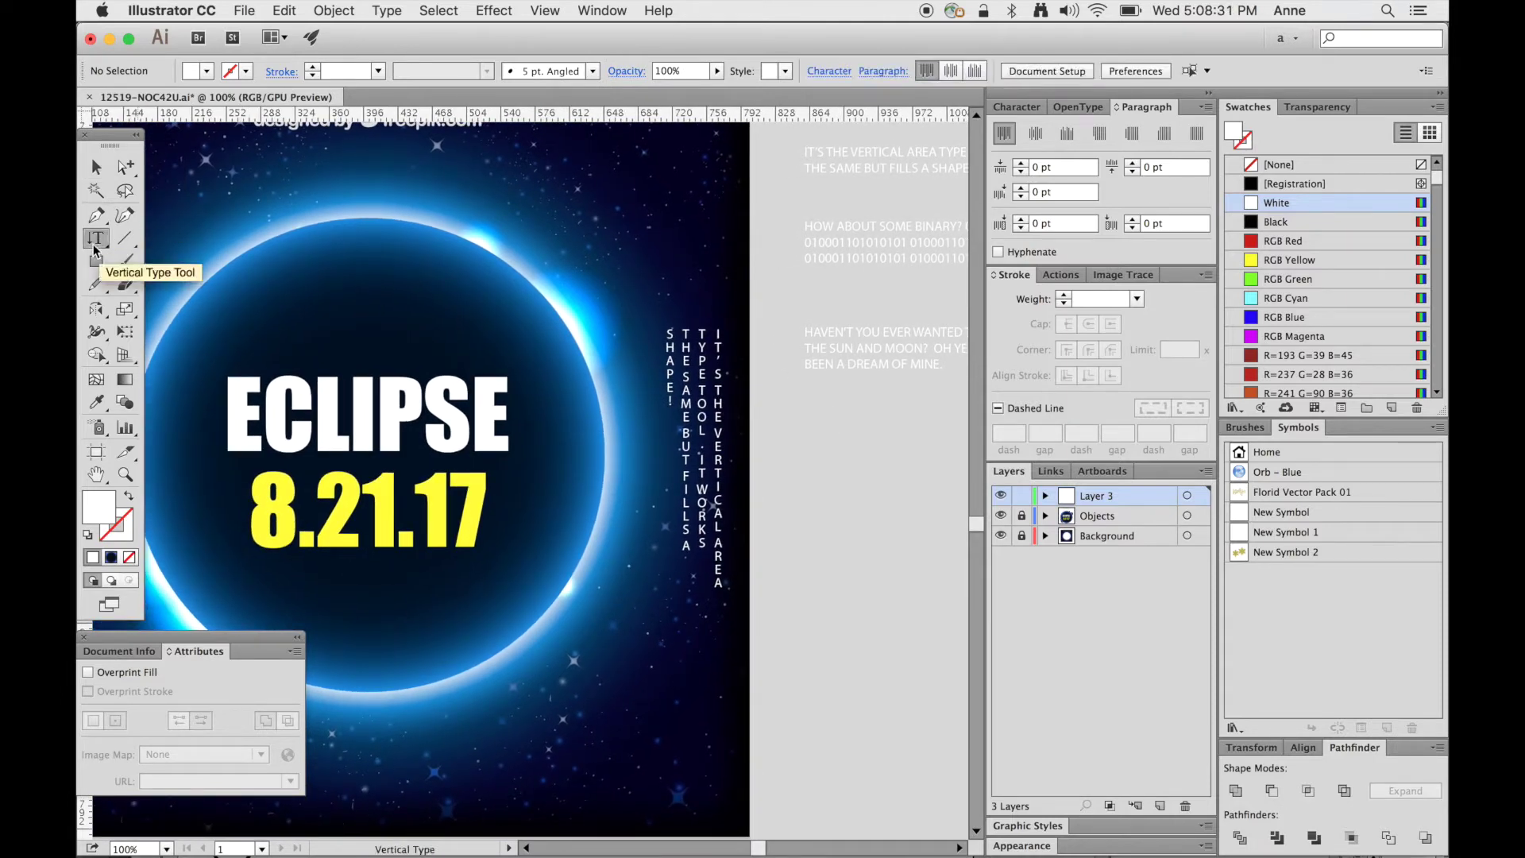
drag(99, 238, 217, 336)
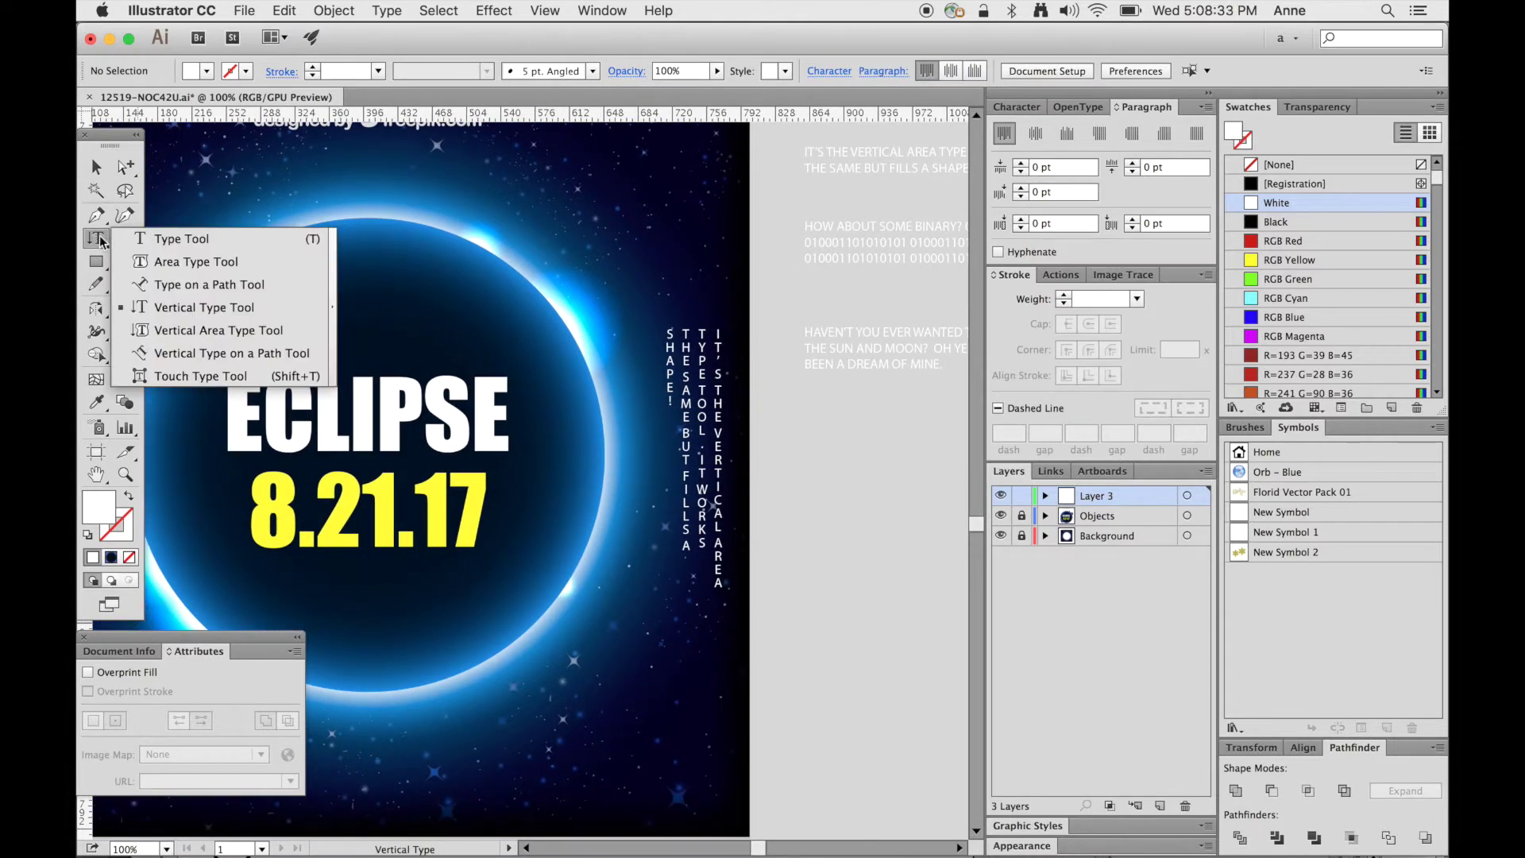
click(221, 329)
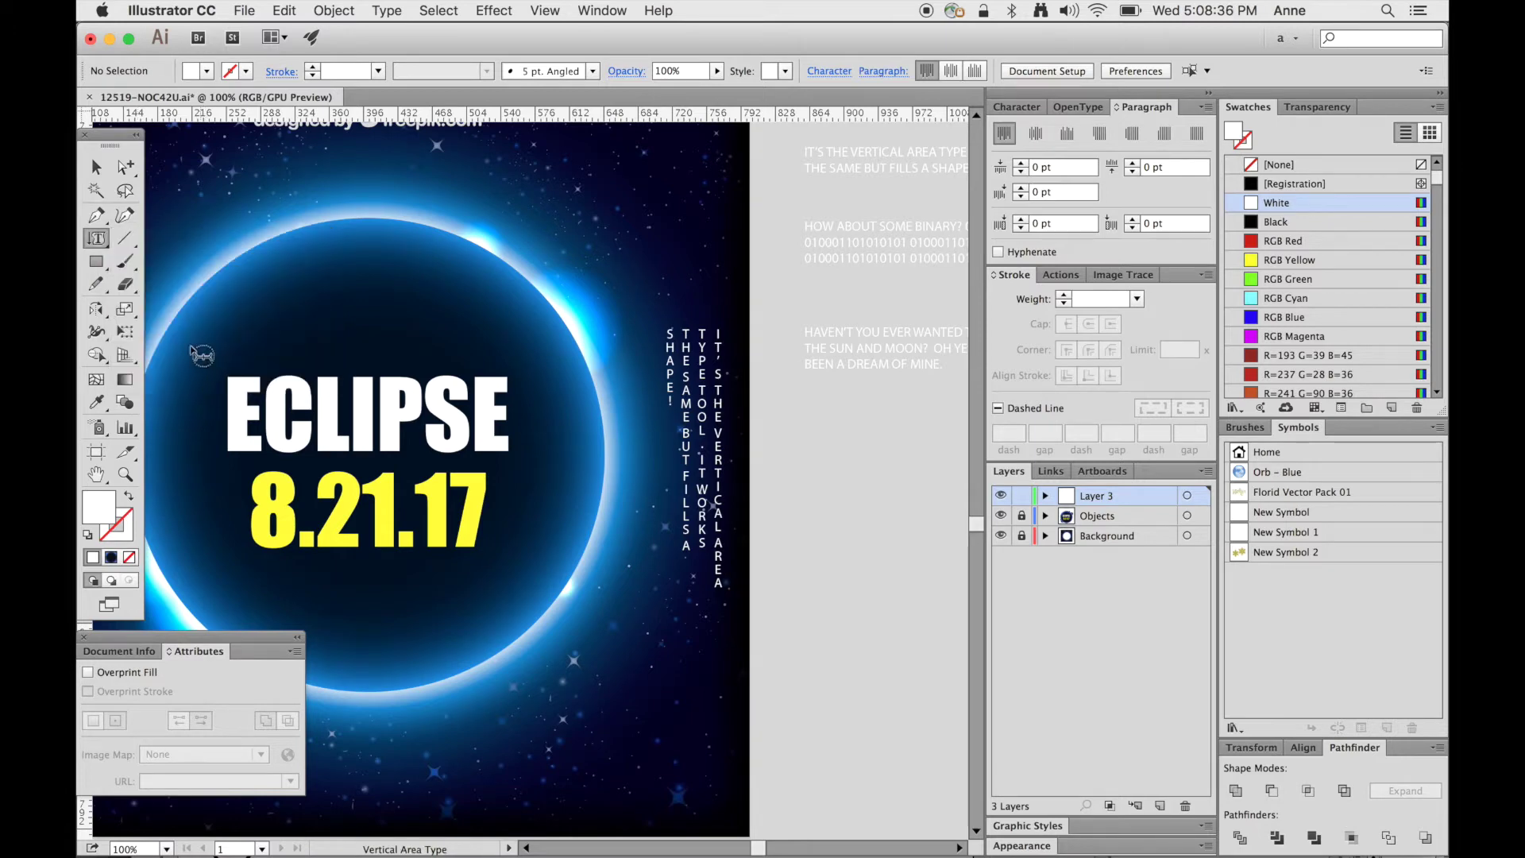
Unlock the Objects layer and shrink a front copy of the orb circle with no fill.
click(1021, 516)
click(446, 236)
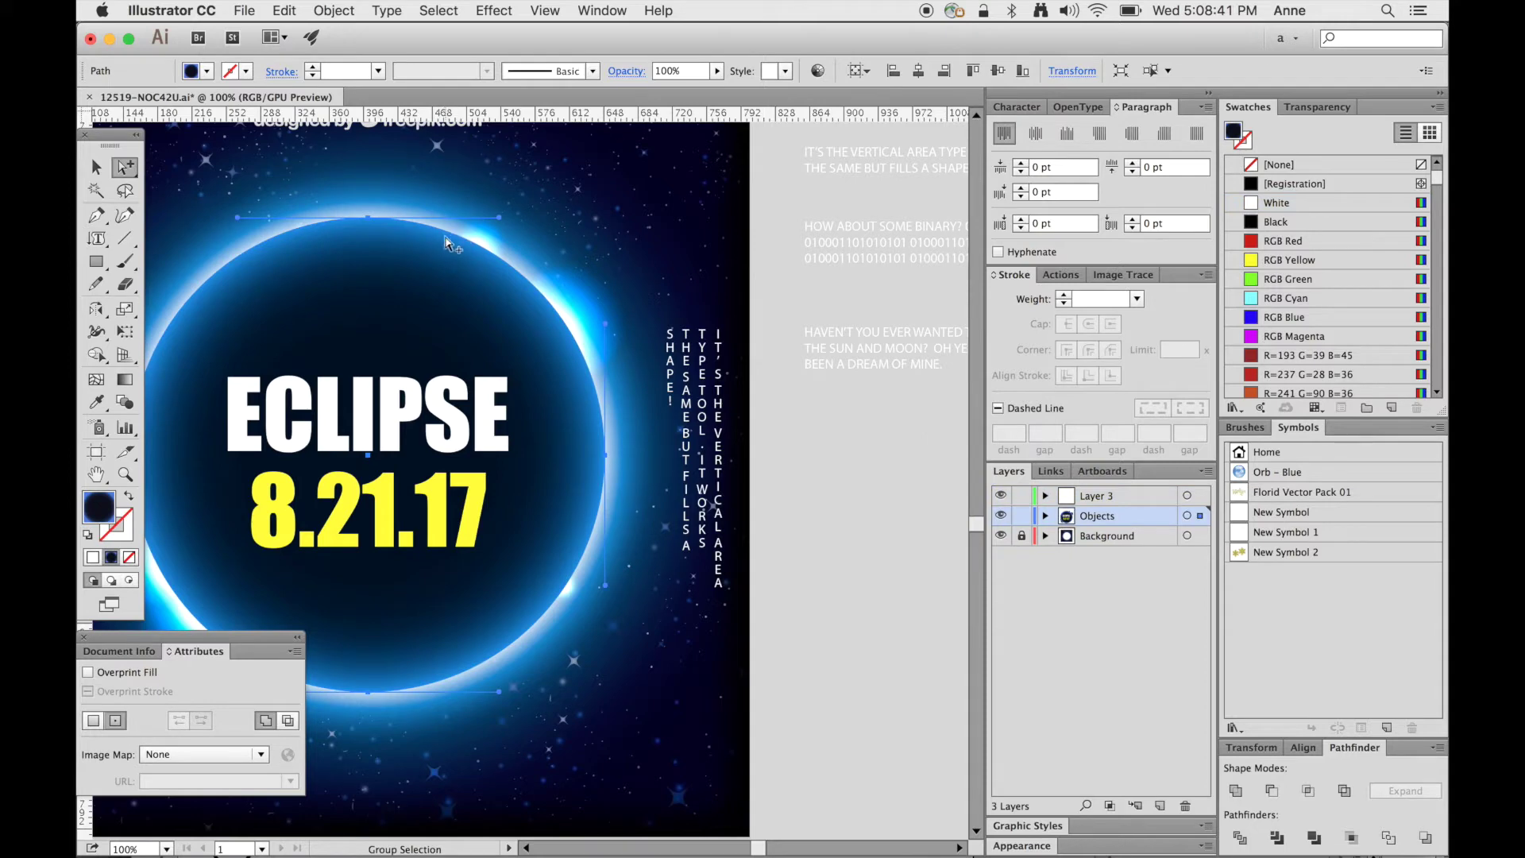
key(v)
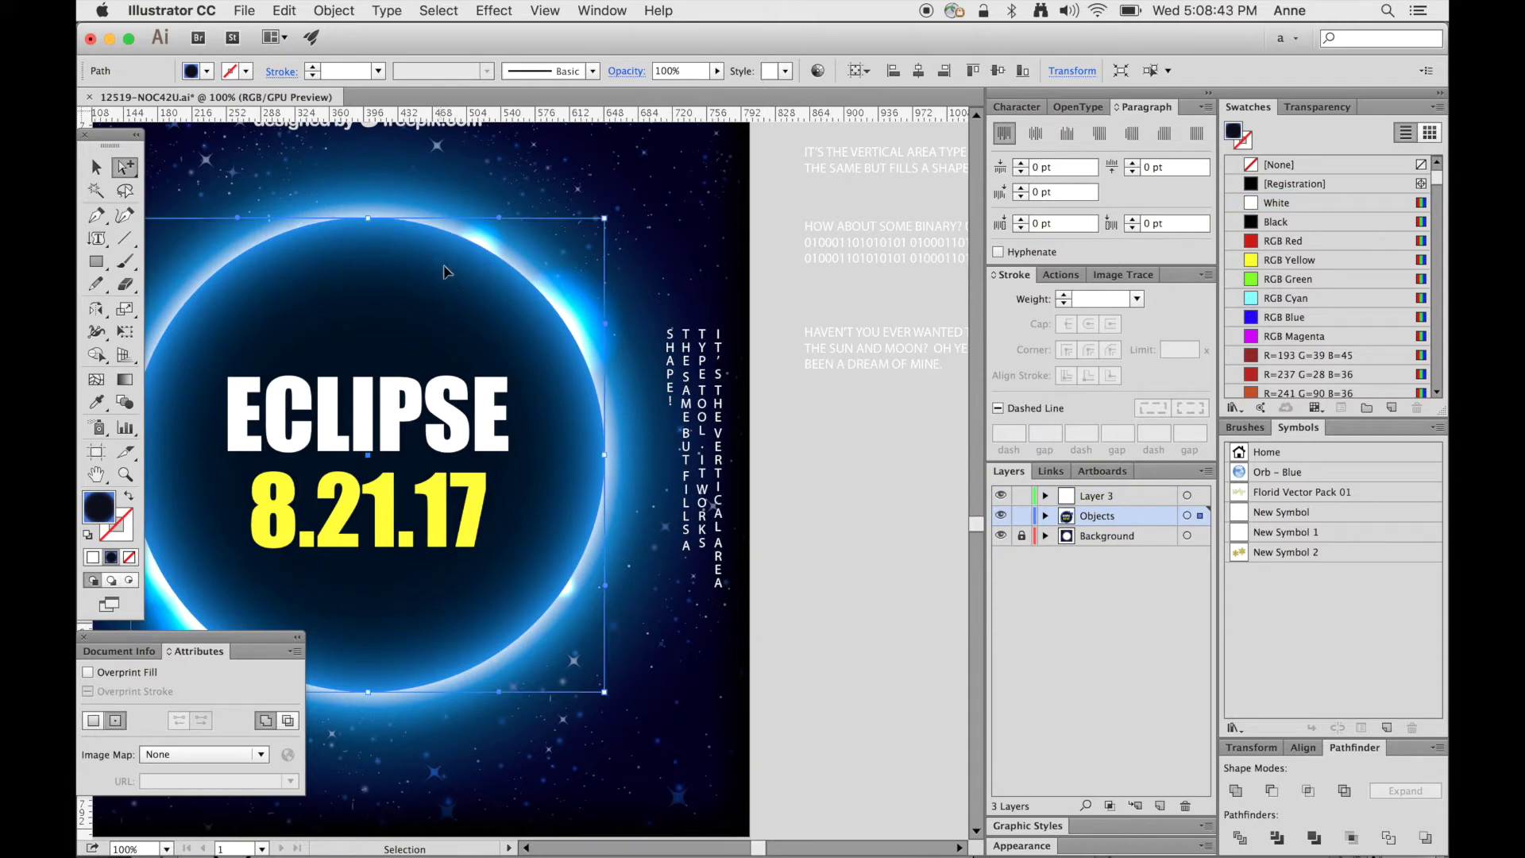
shift+click(442, 269)
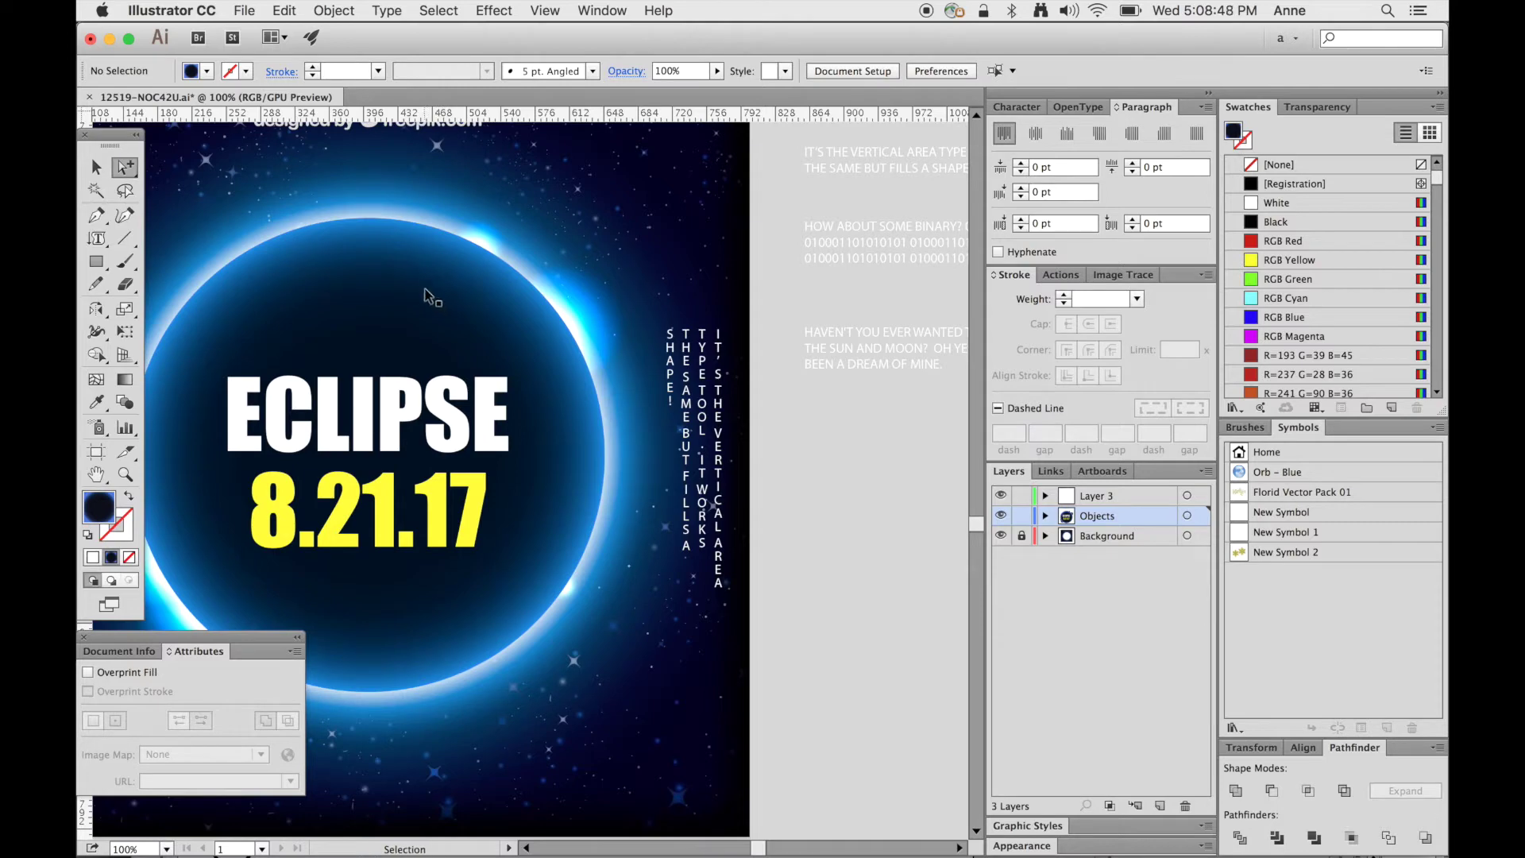
click(436, 289)
scroll(439, 425, left, 3)
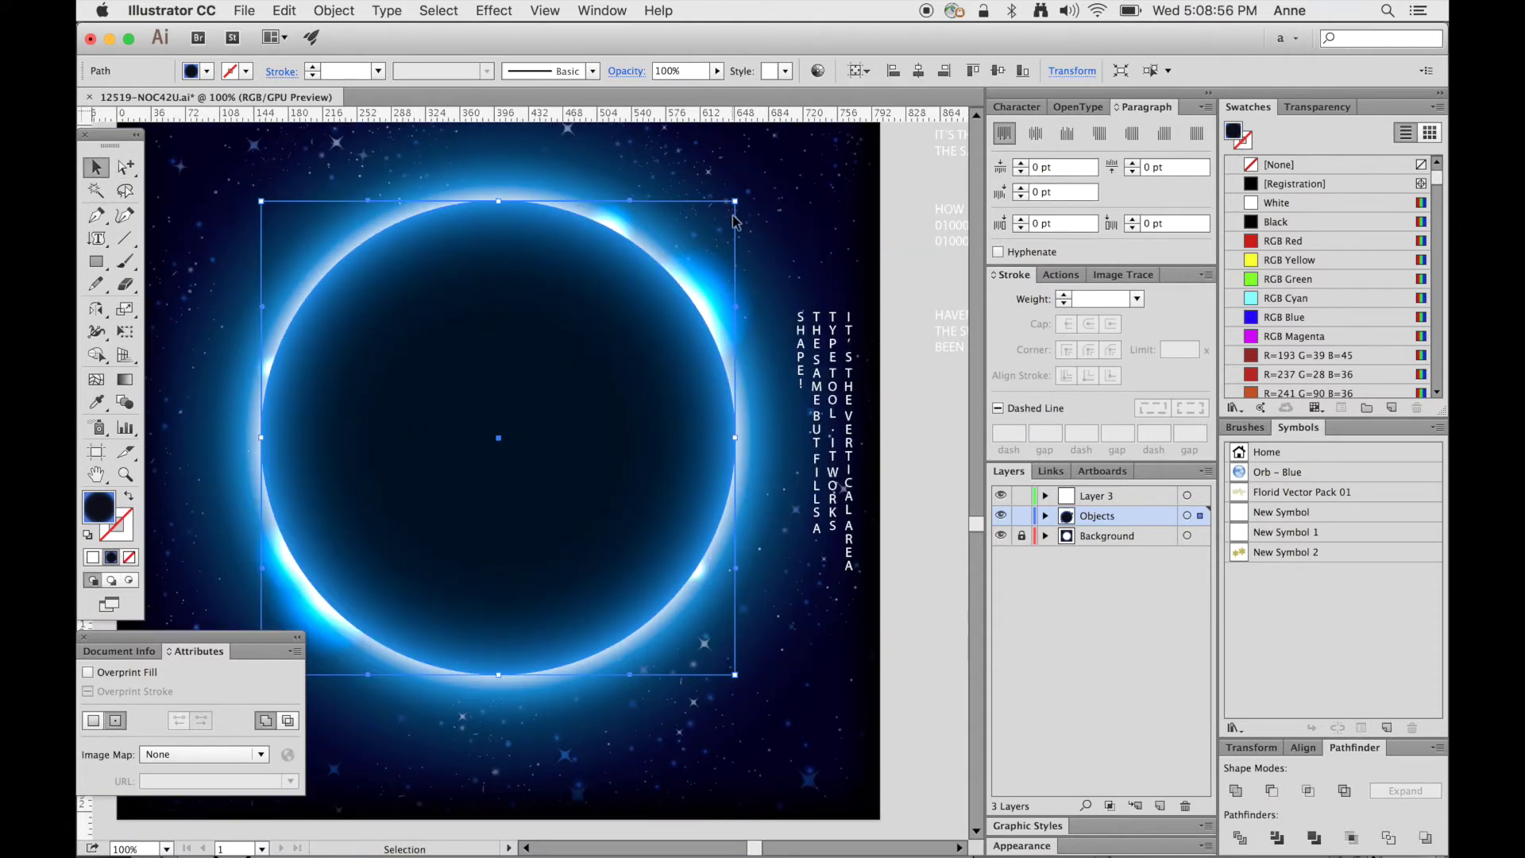
drag(736, 204, 683, 253)
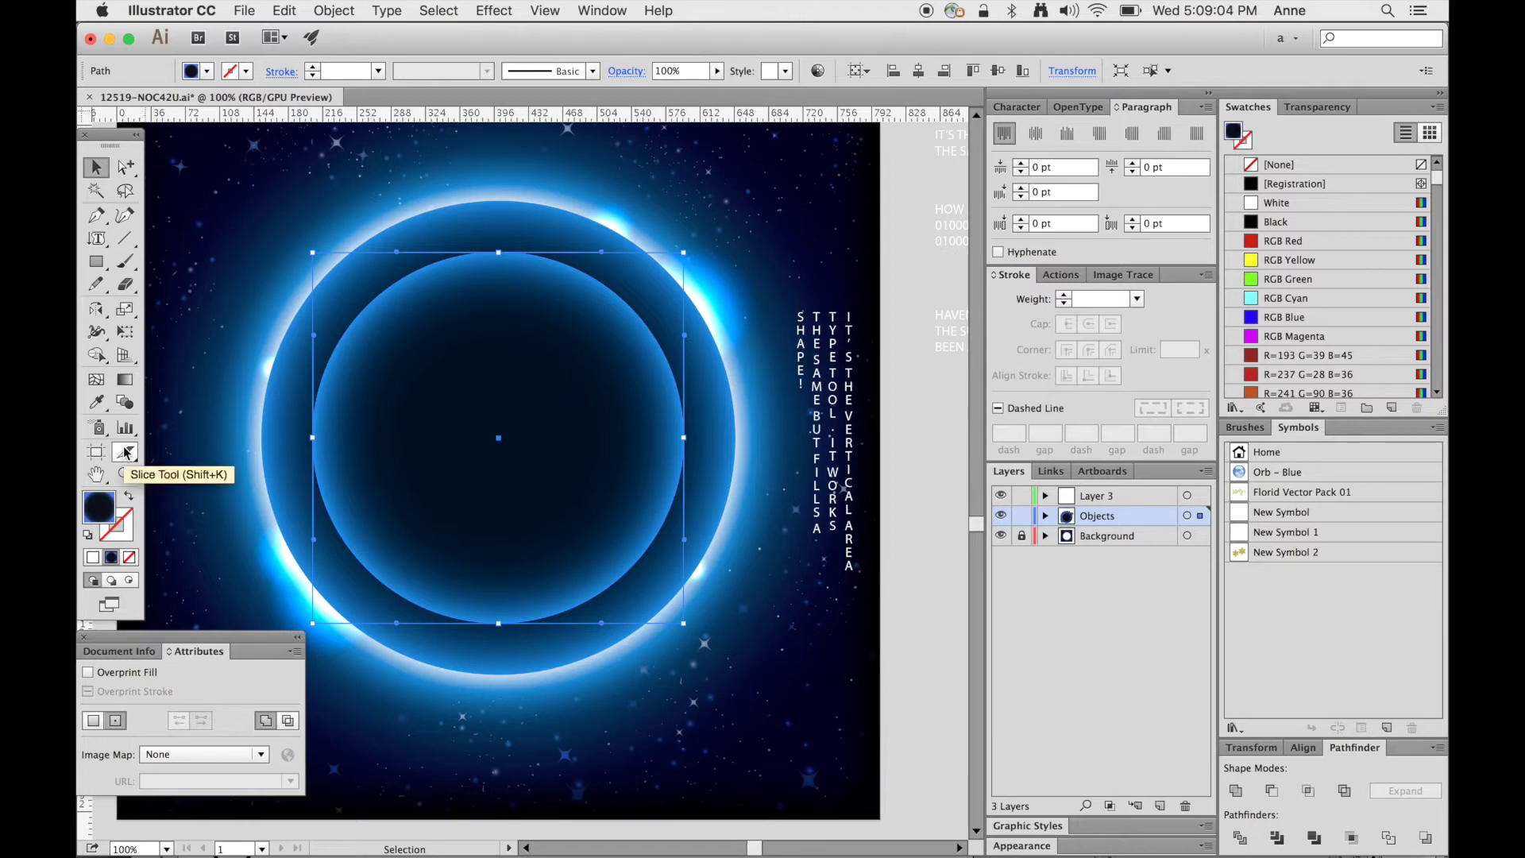
key(slash)
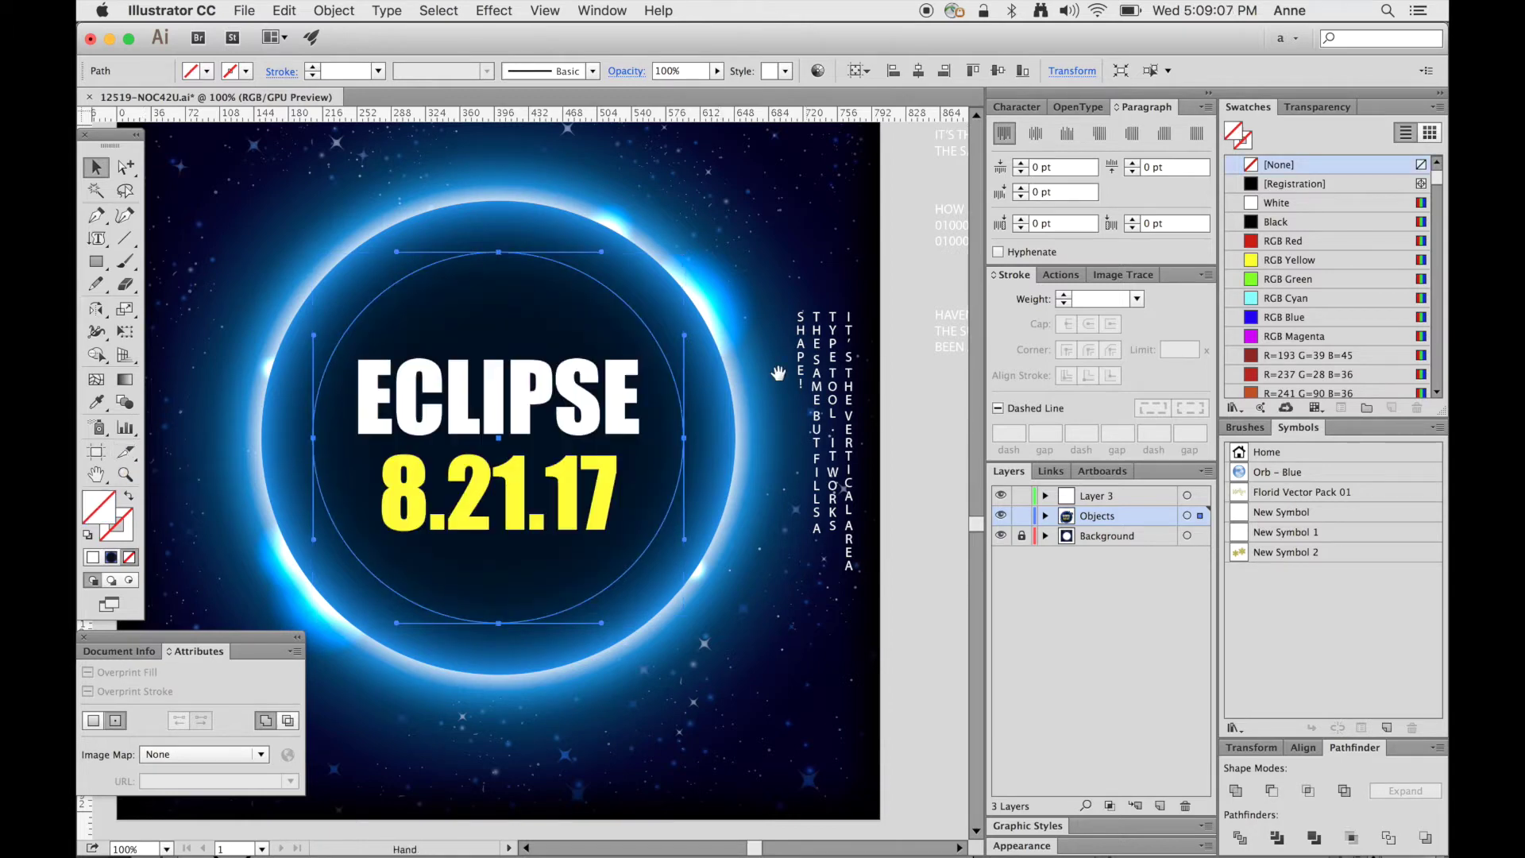
scroll(537, 417, right, 10)
scroll(536, 417, up, 5)
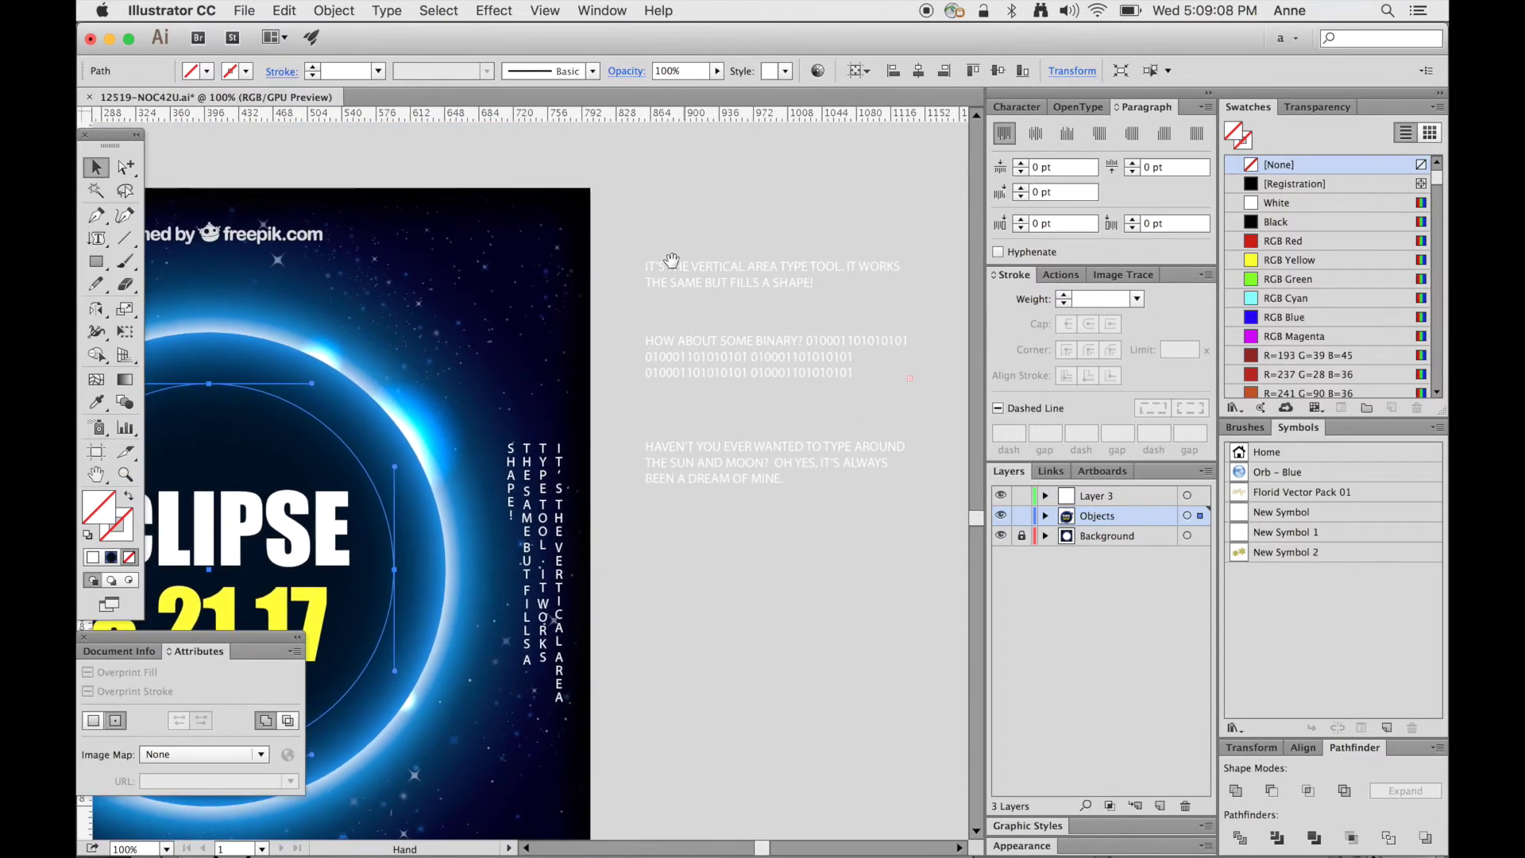
triple_click(718, 343)
key(Escape)
mouse_move(358, 476)
mouse_down()
mouse_move(692, 359)
mouse_move(708, 318)
mouse_up()
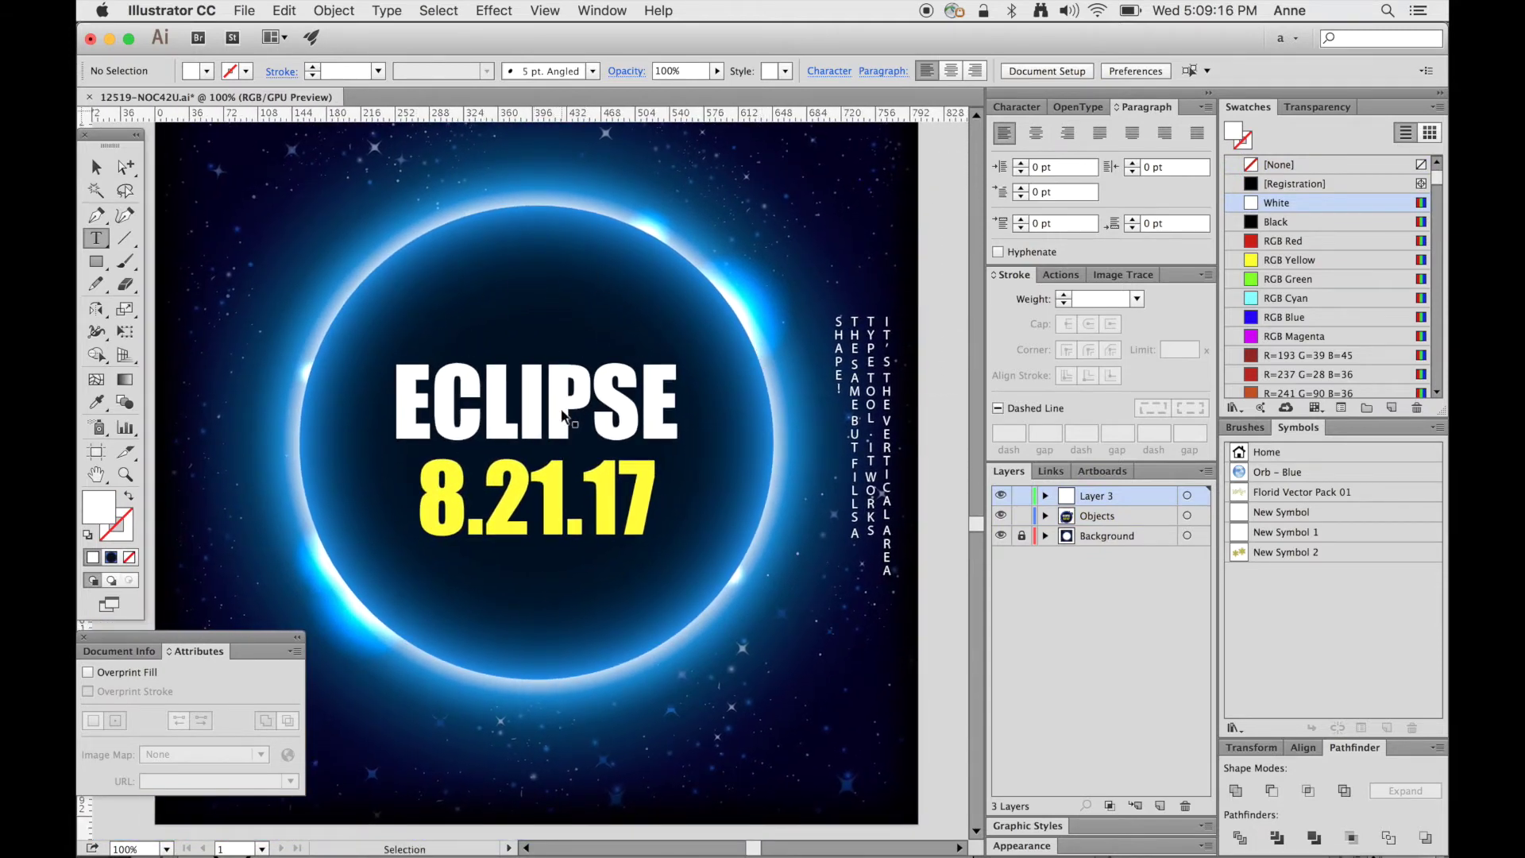
Flow vertical area type into the hidden inner circle path, then select the filled circle.
key(super+y)
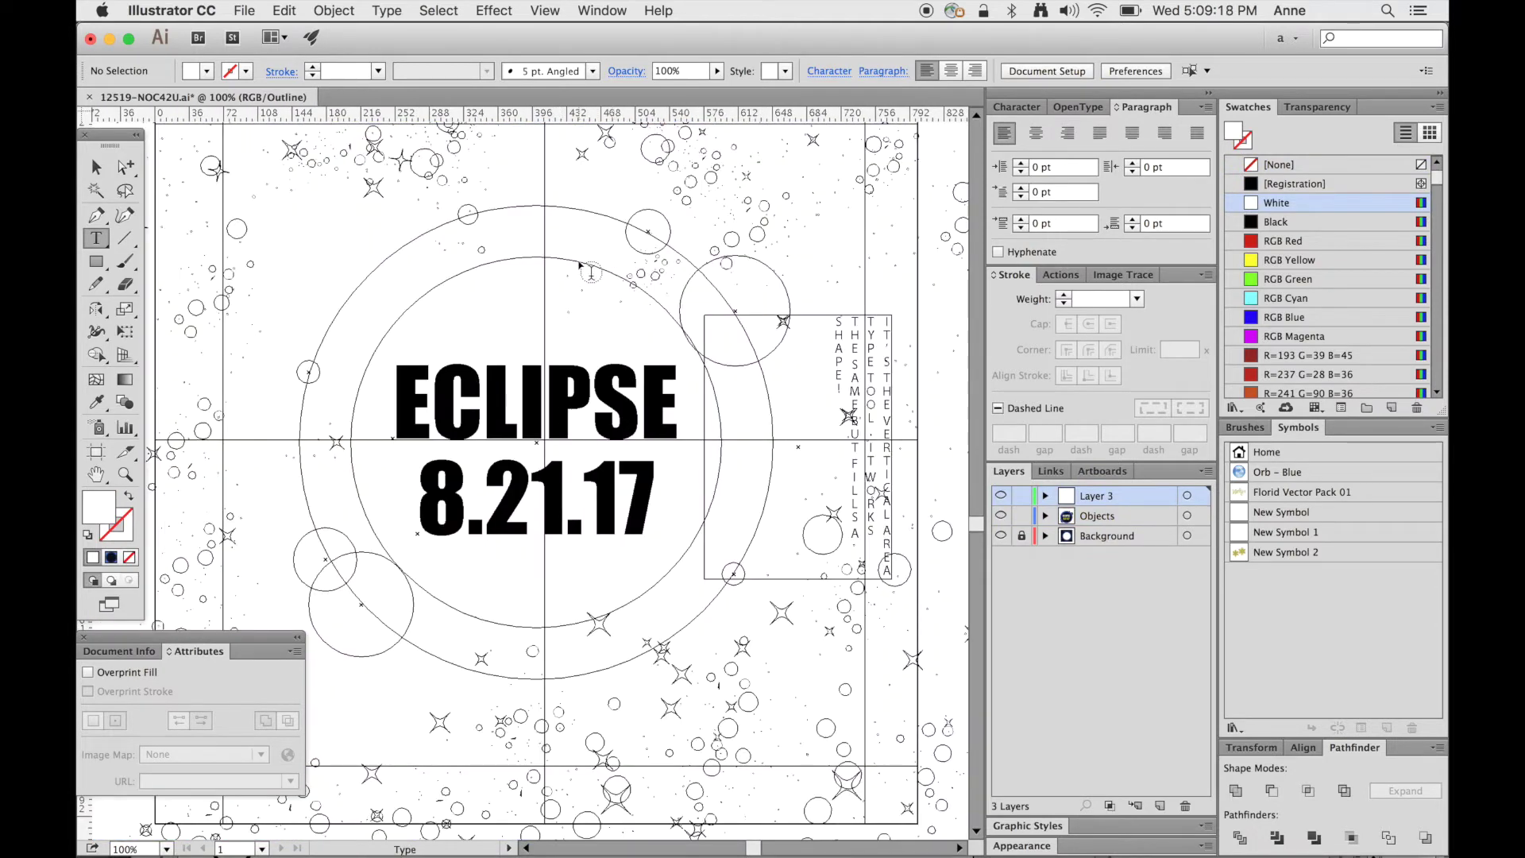
key(v)
click(581, 277)
key(super+y)
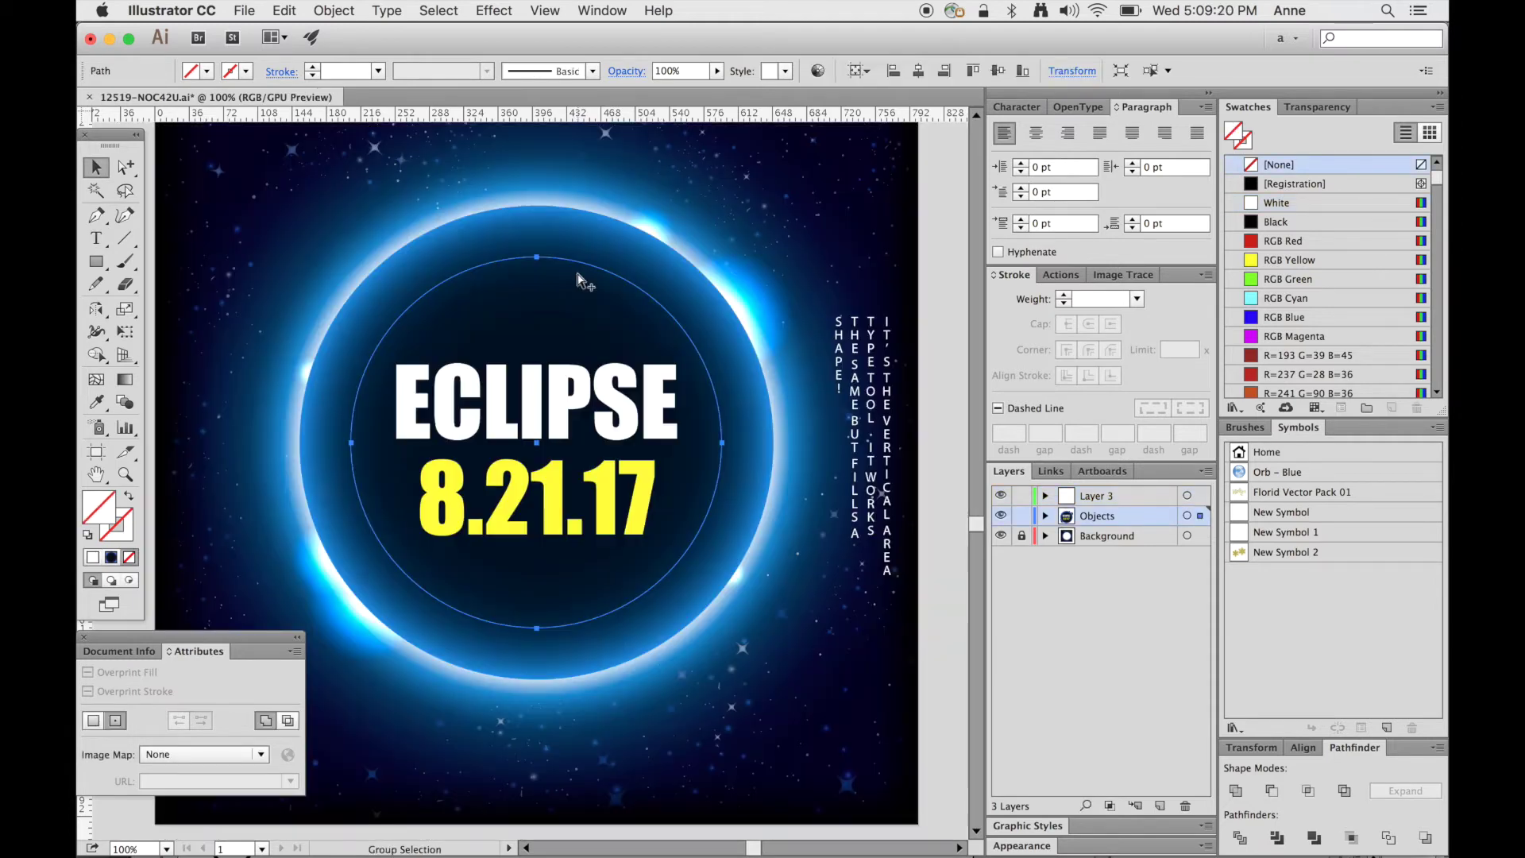
drag(97, 238, 203, 343)
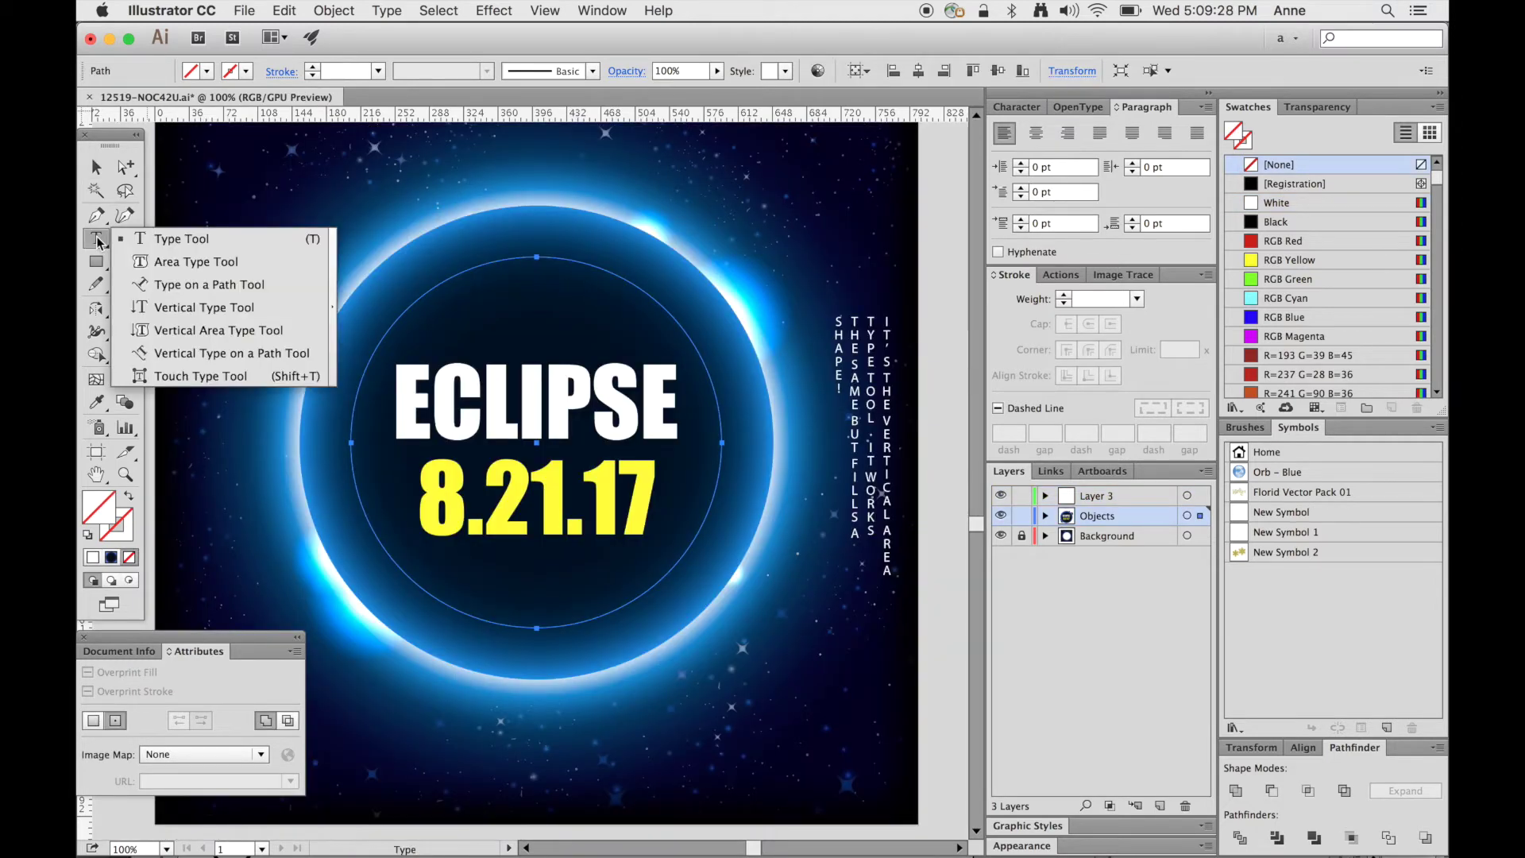
click(218, 330)
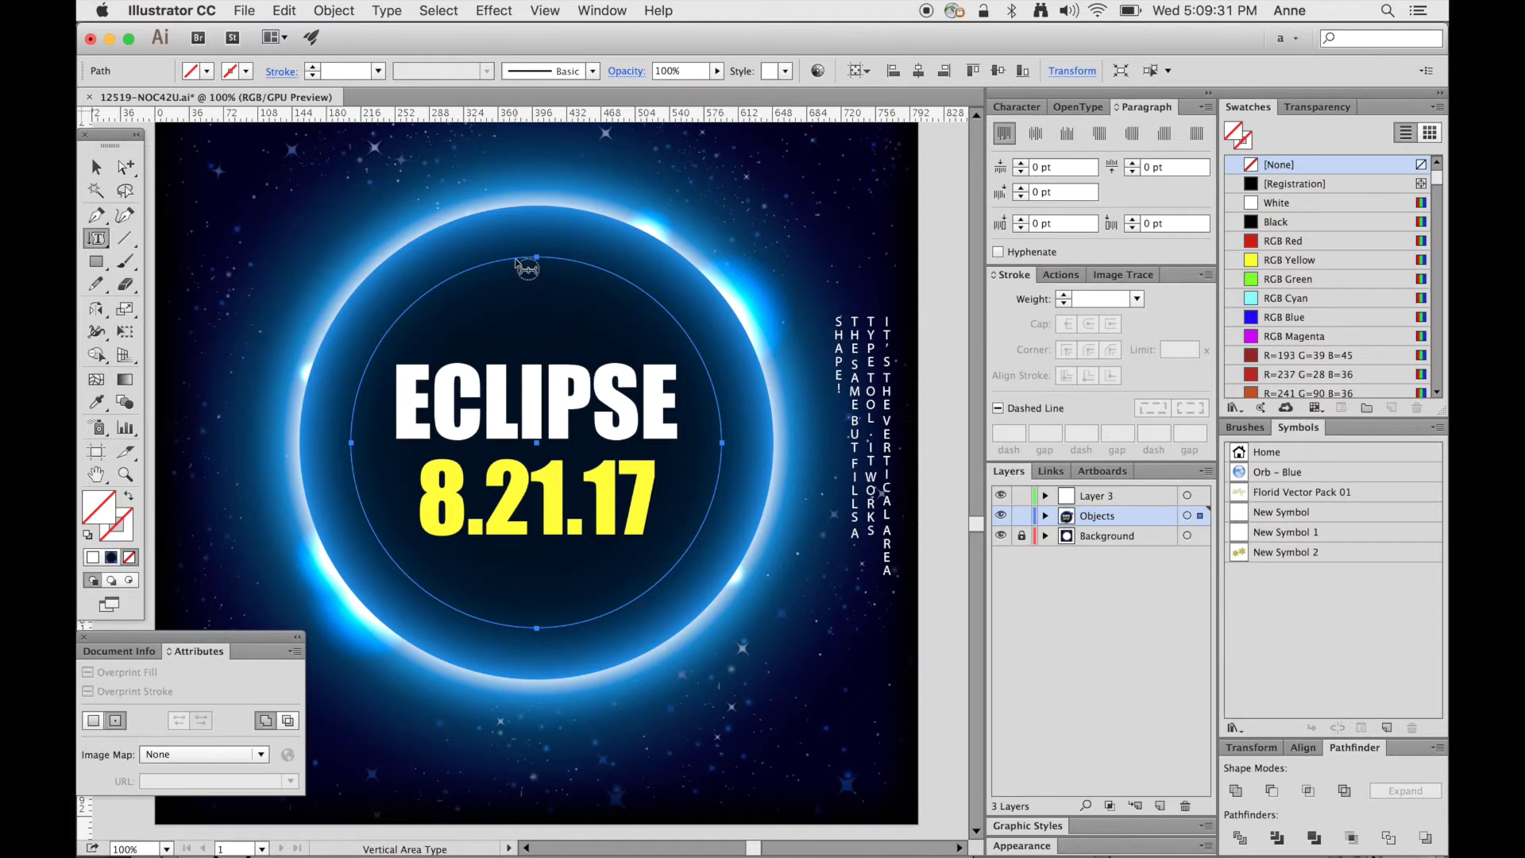
click(524, 270)
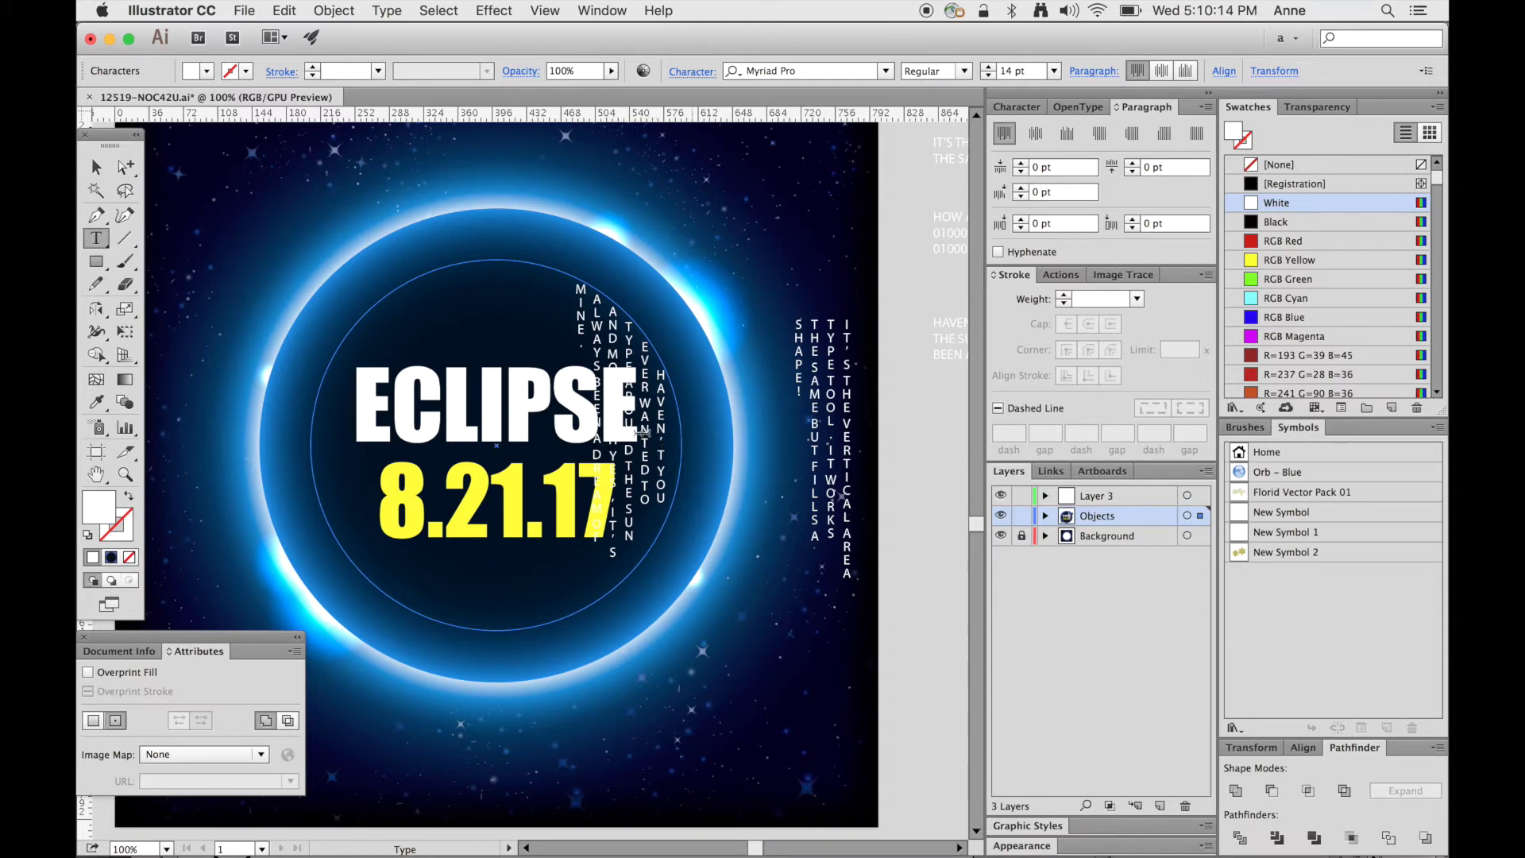
click(96, 168)
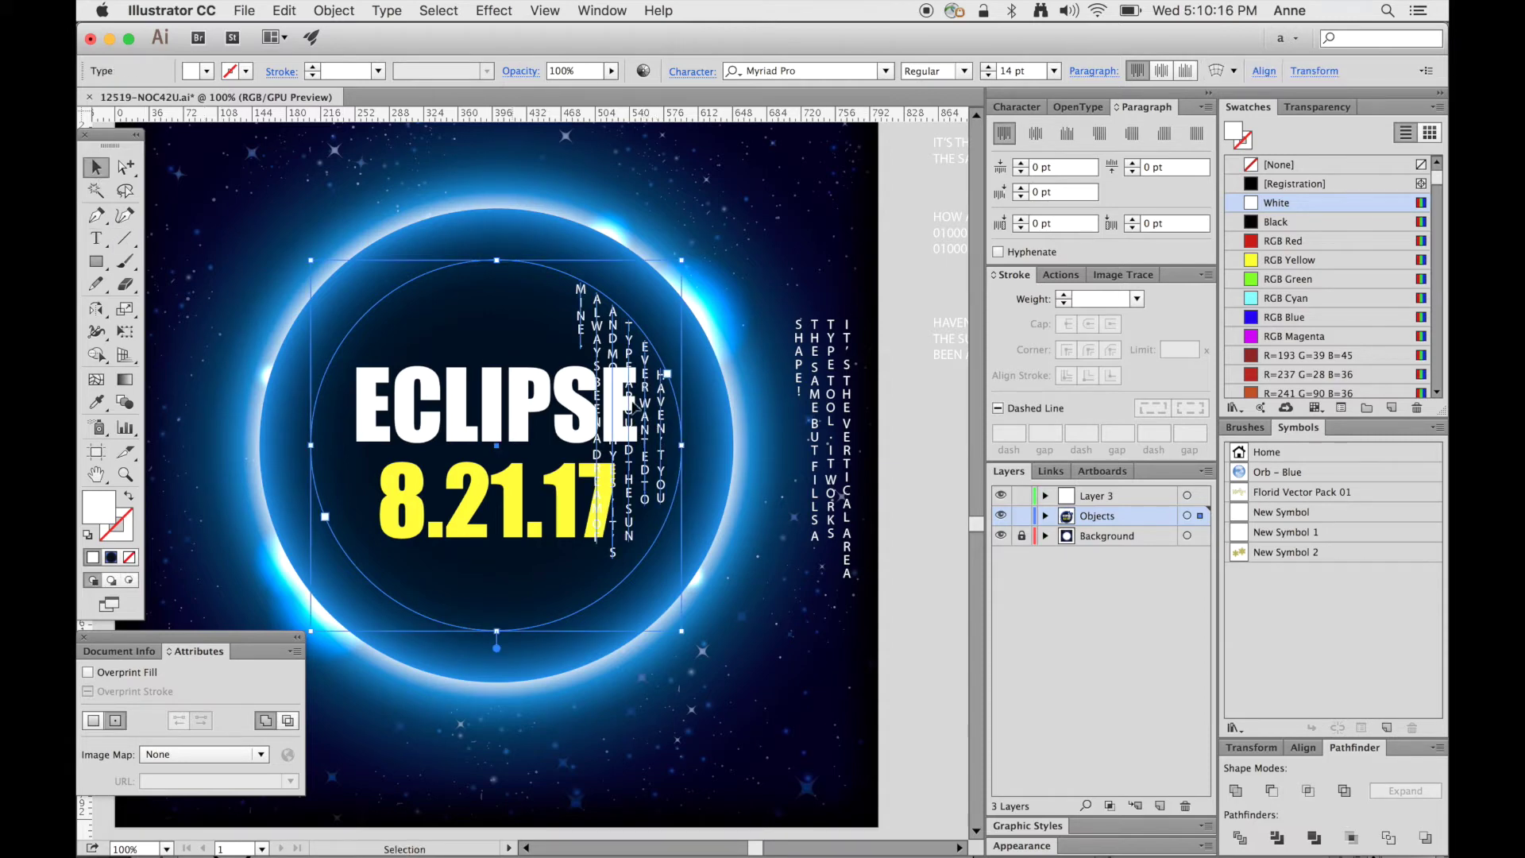
click(310, 226)
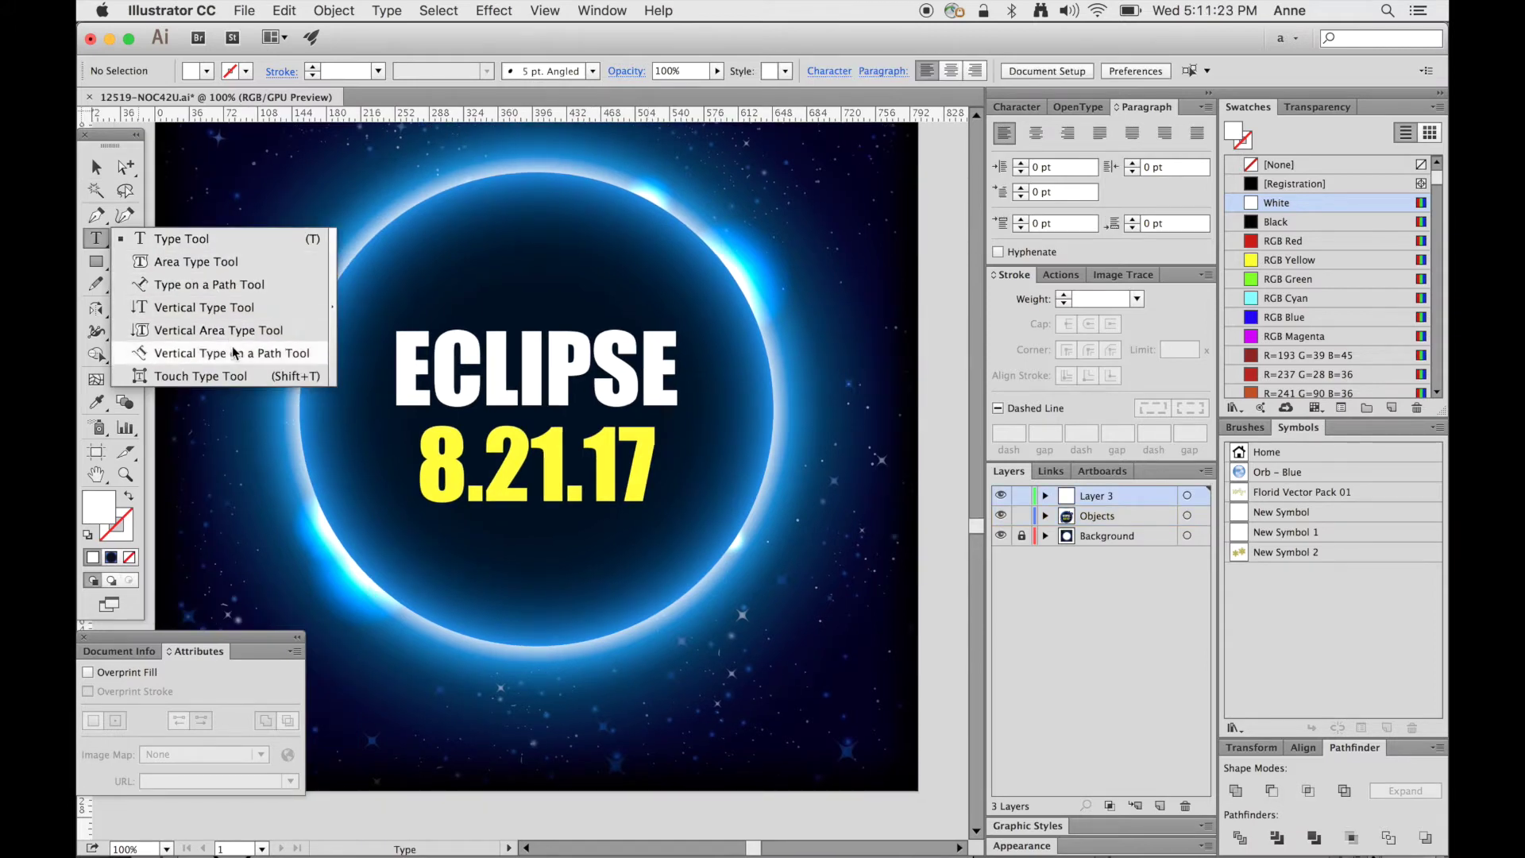
Discard the circle text and select the dark orb with the Group Selection Tool.
click(237, 353)
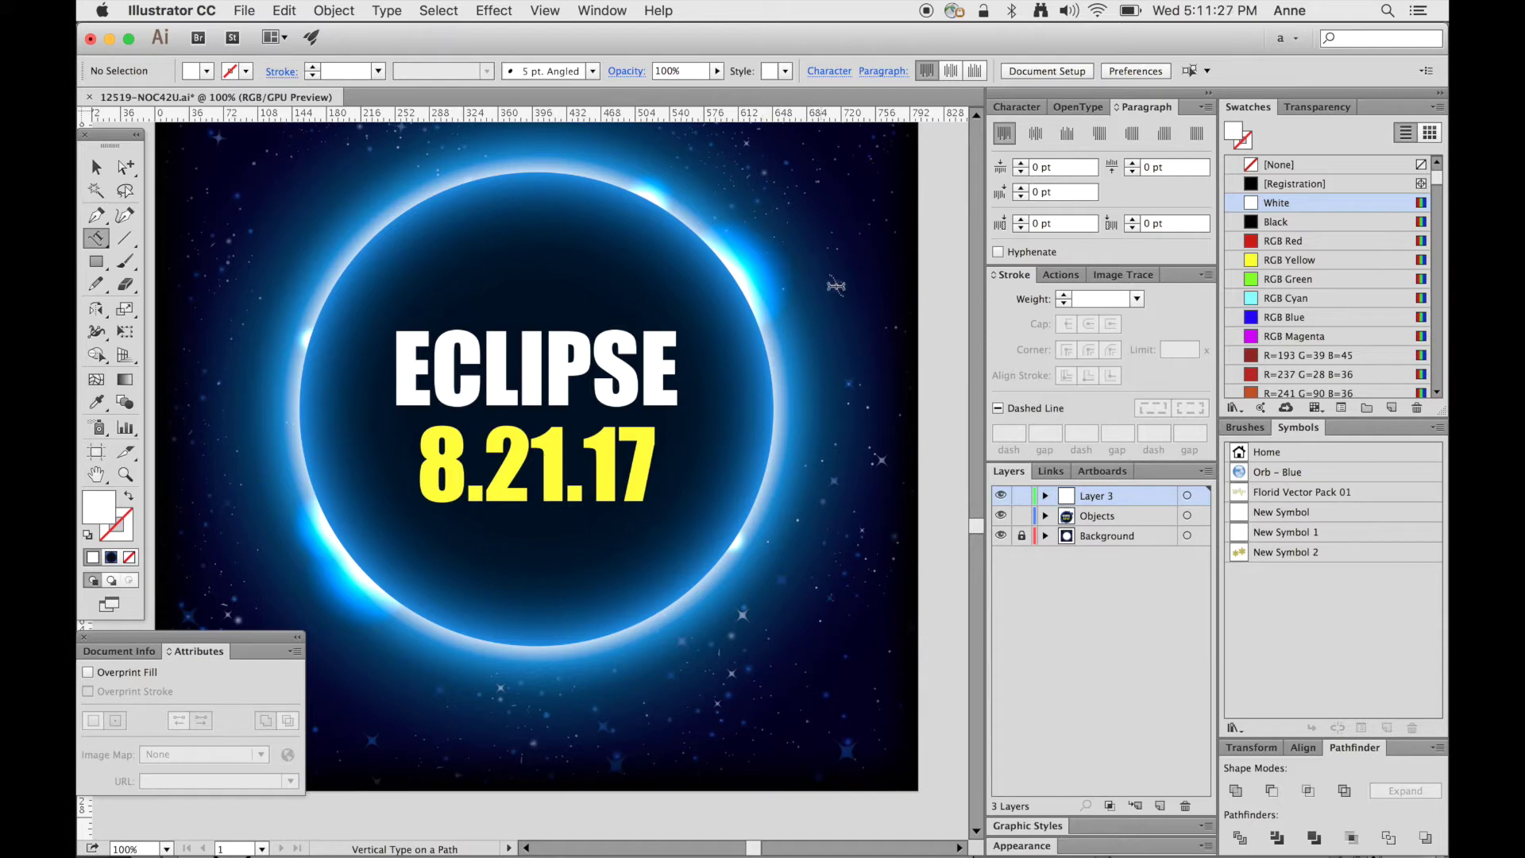
click(99, 168)
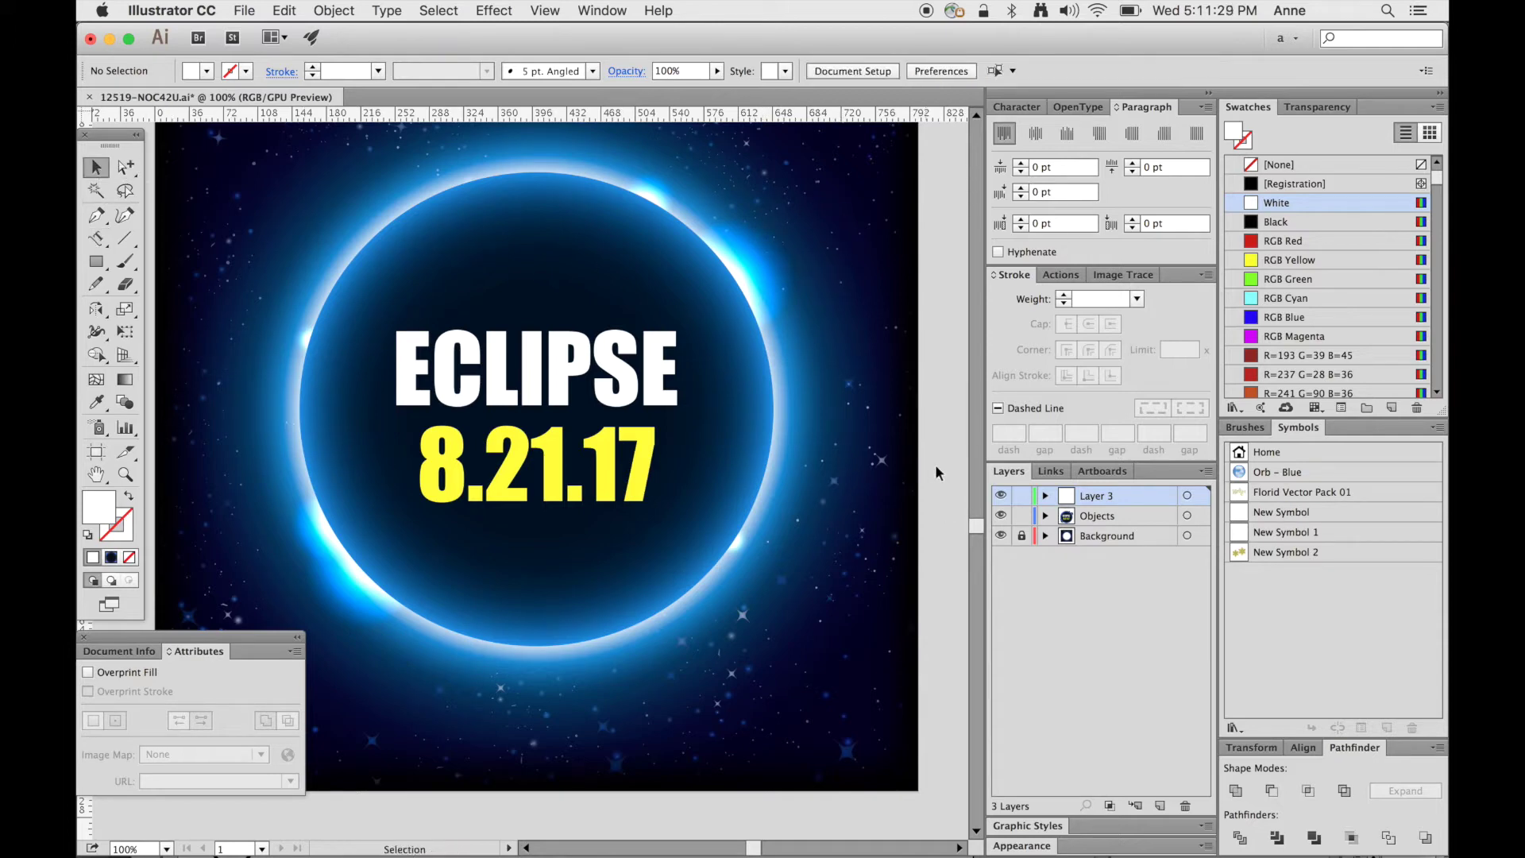
key(a)
click(632, 200)
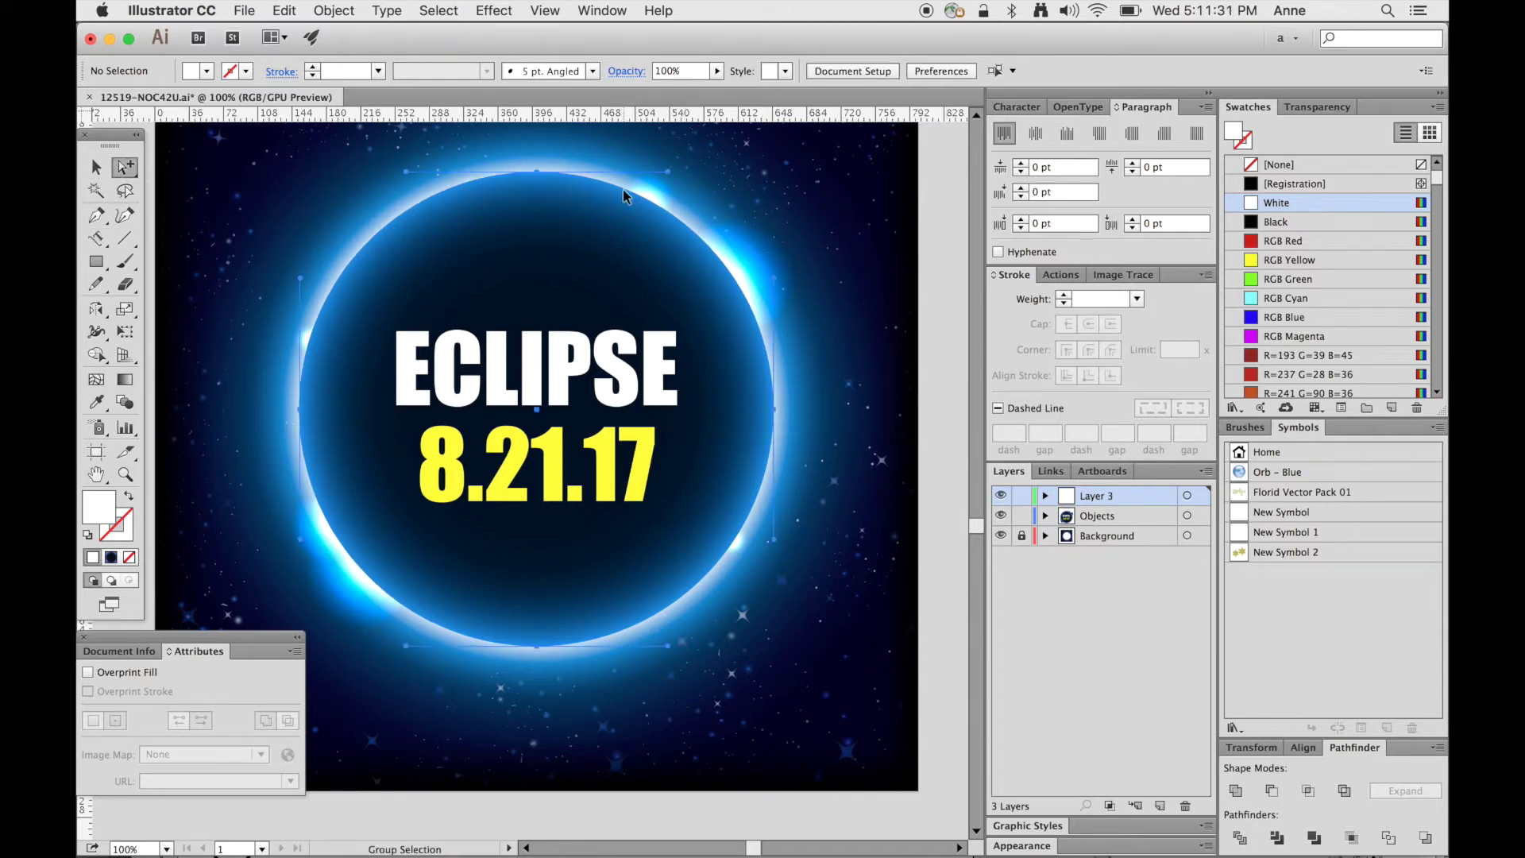
Paste a copy of the orb in front, shrink it inside the ring, and remove its fill.
key(v)
key(Escape)
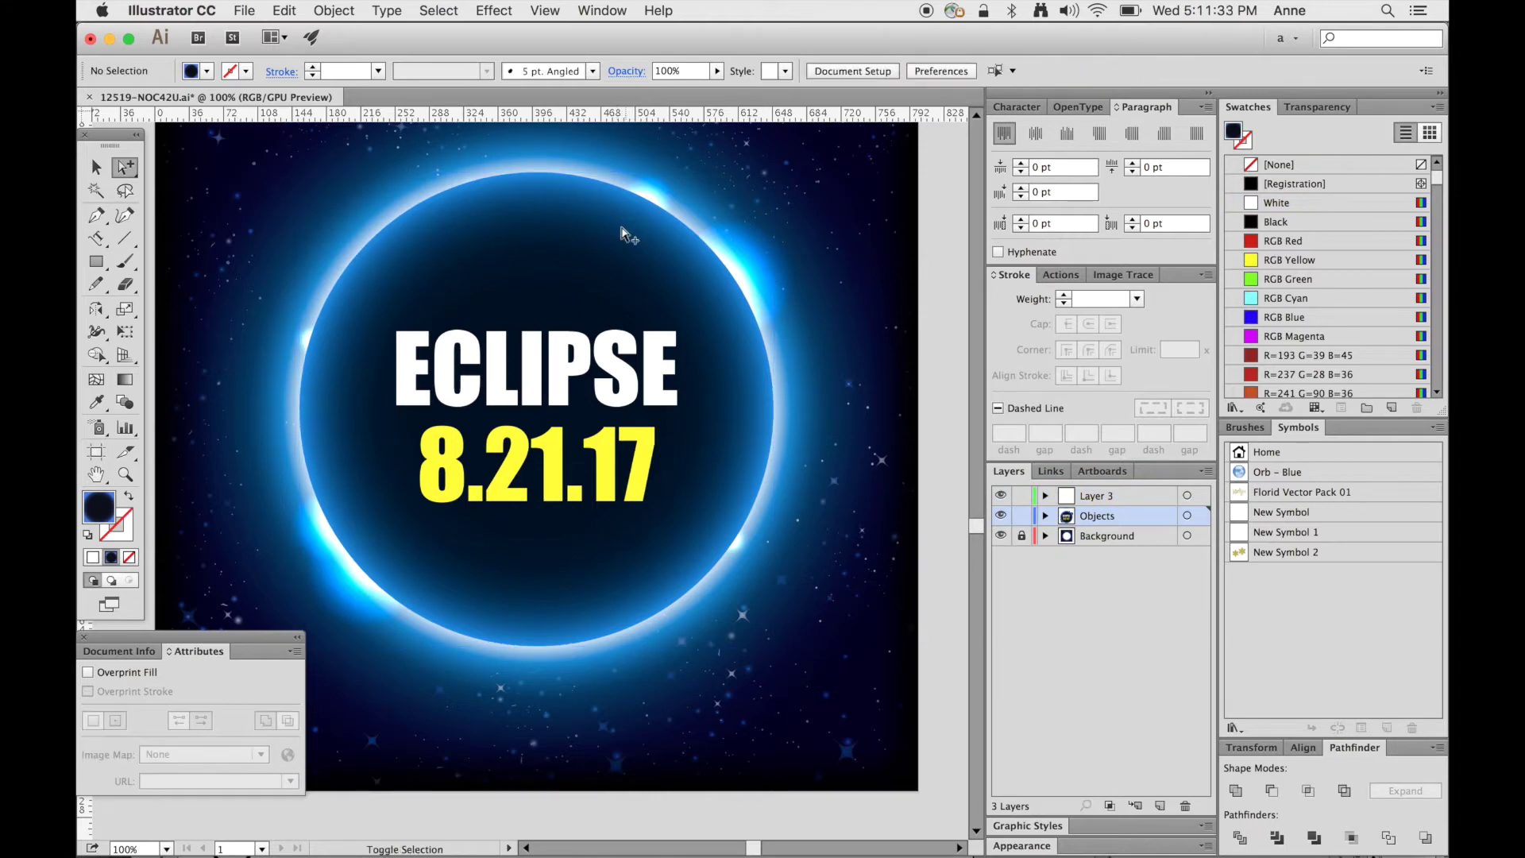
key(super+3)
click(729, 230)
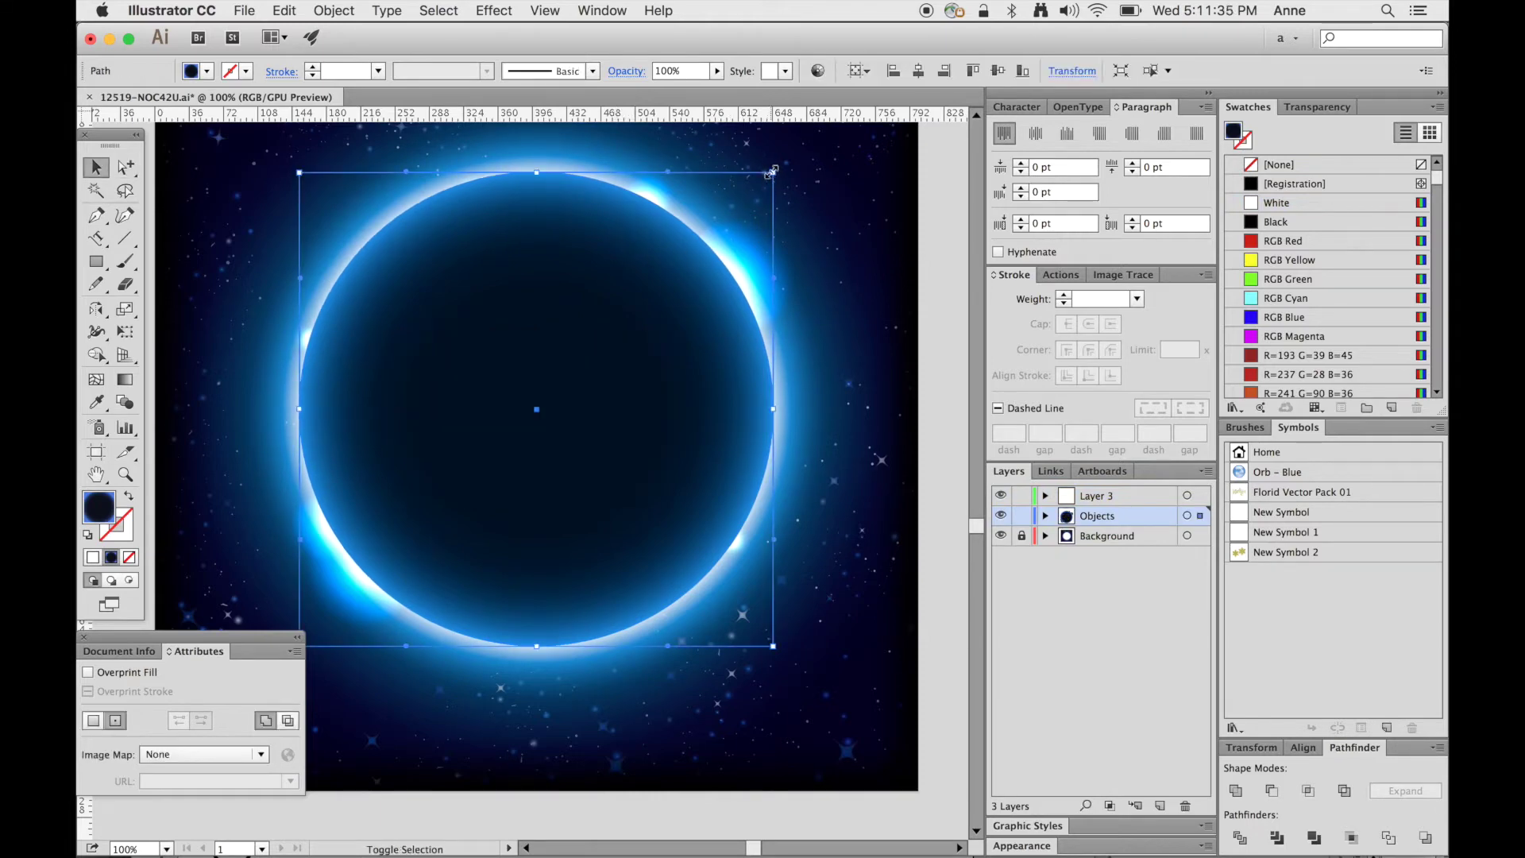
drag(771, 177, 738, 220)
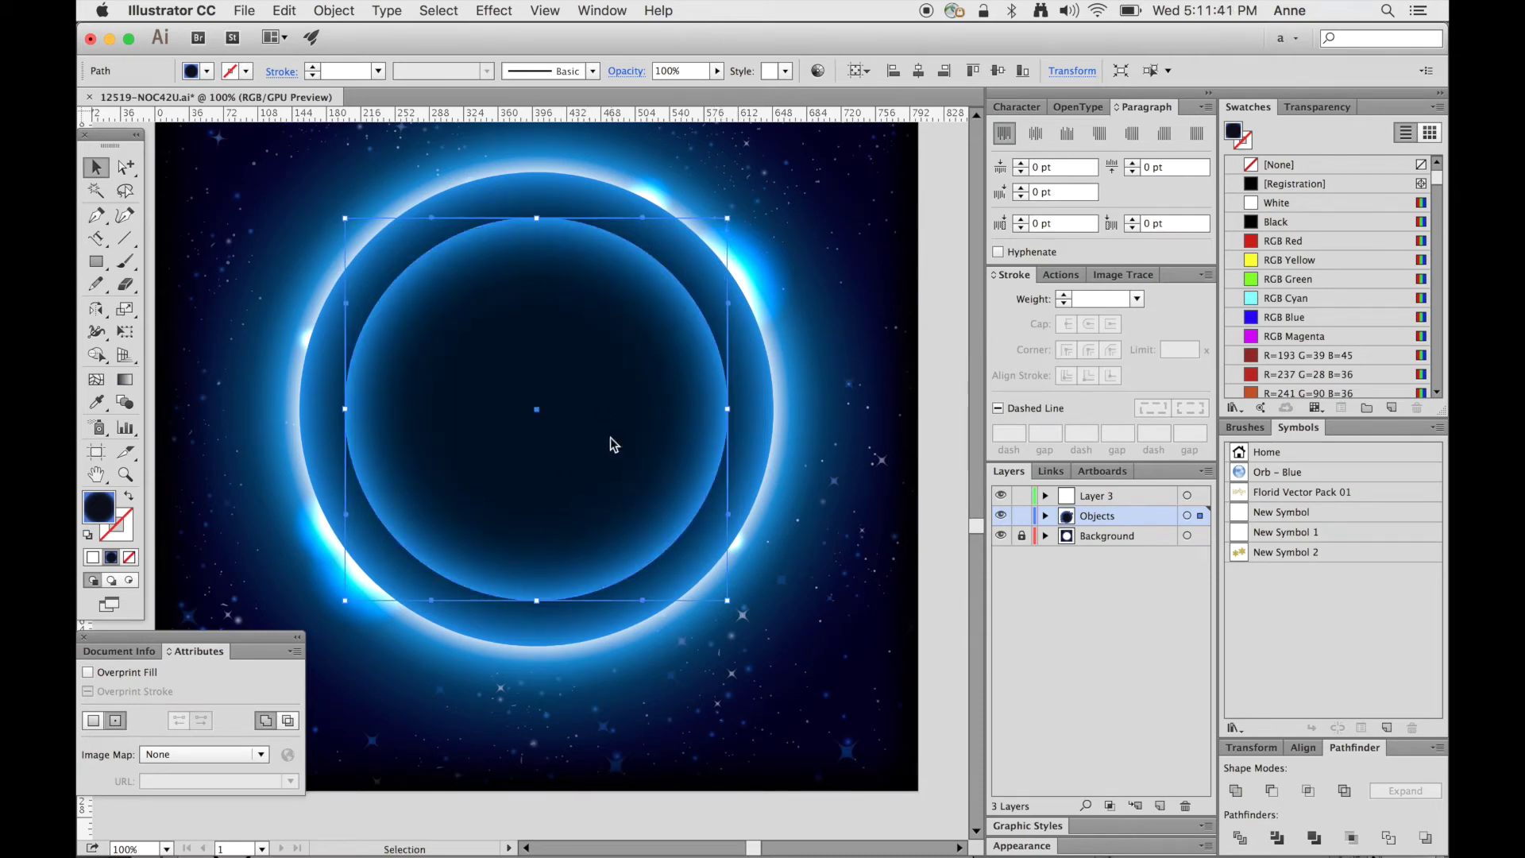
key(slash)
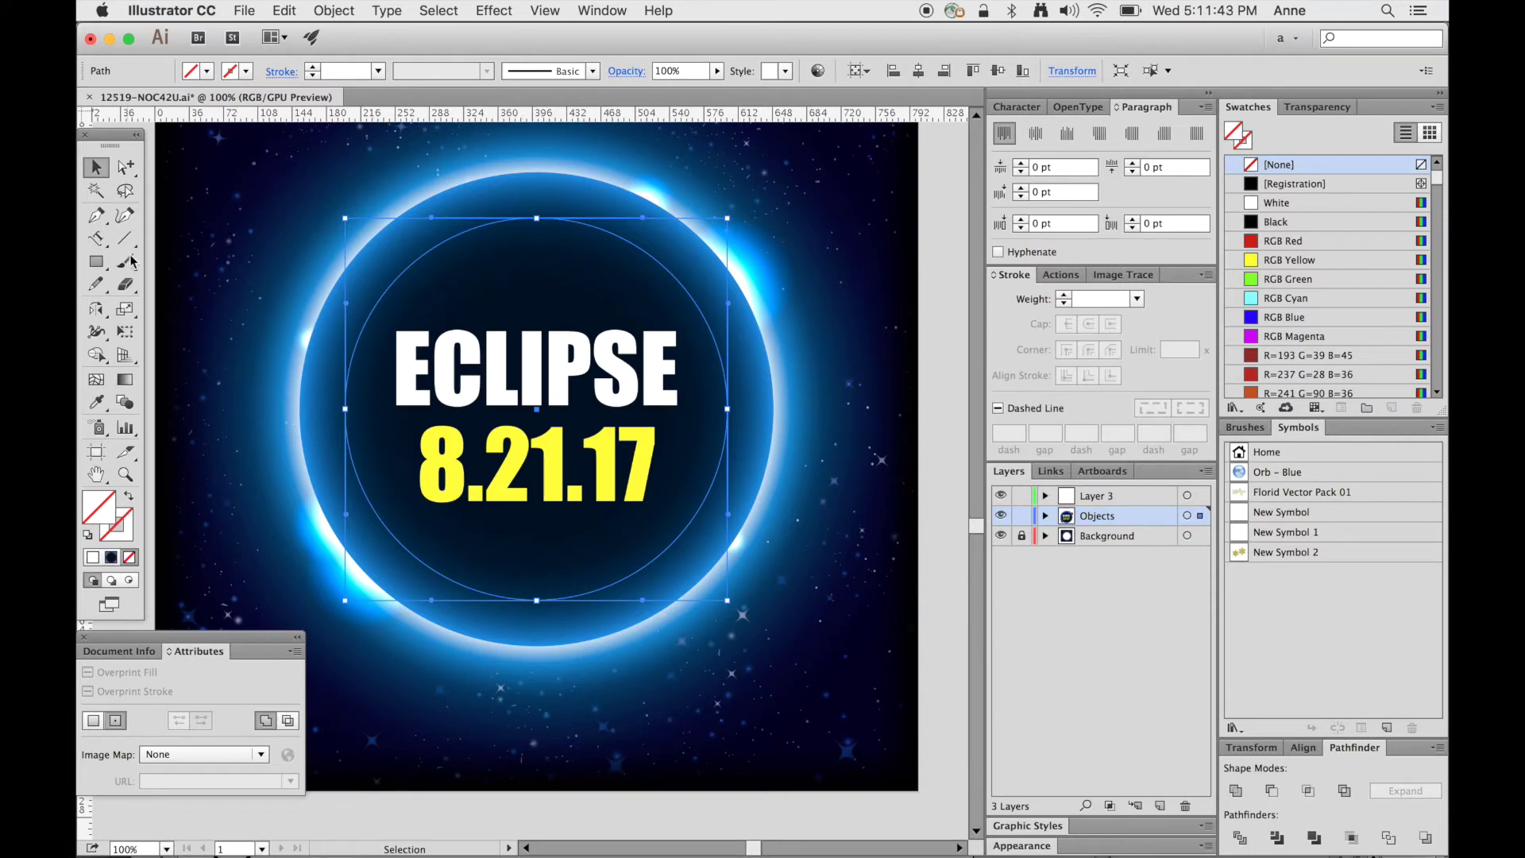
Set vertical type along the inner circle path, then select that circular text object.
click(98, 239)
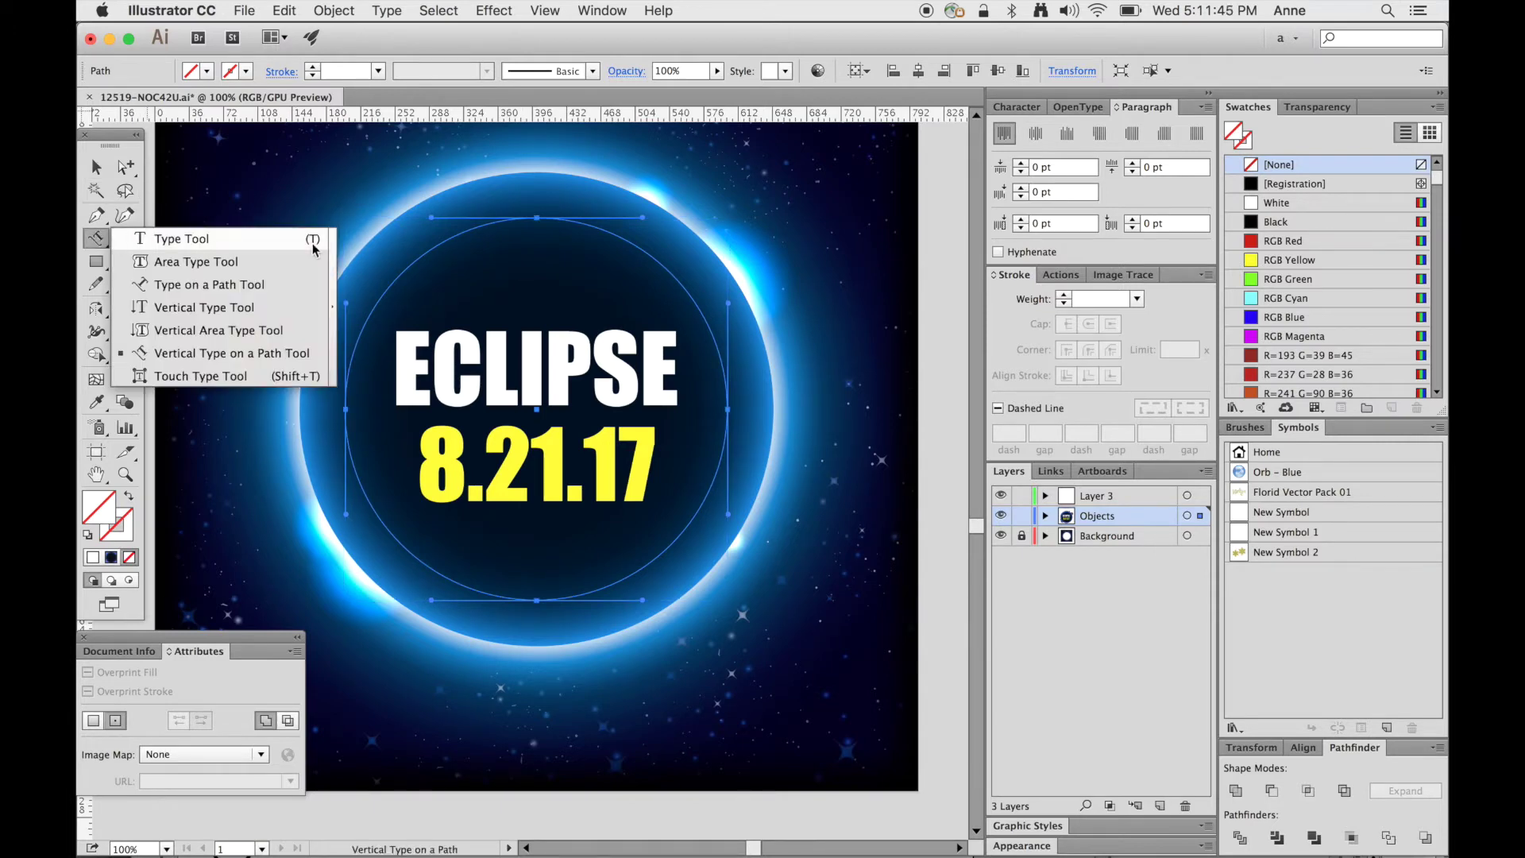
click(617, 235)
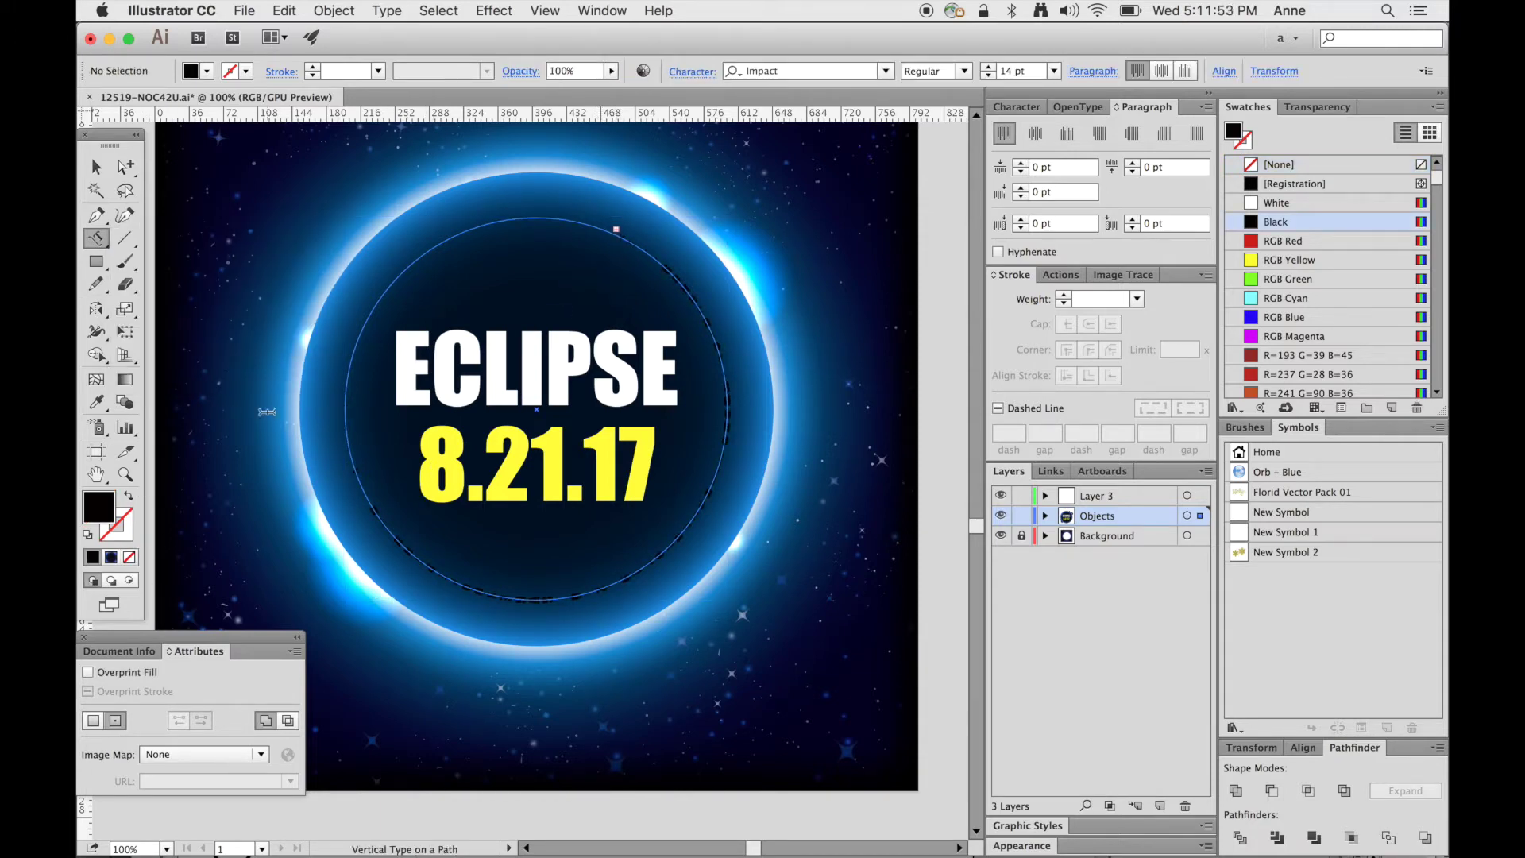
key(super+a)
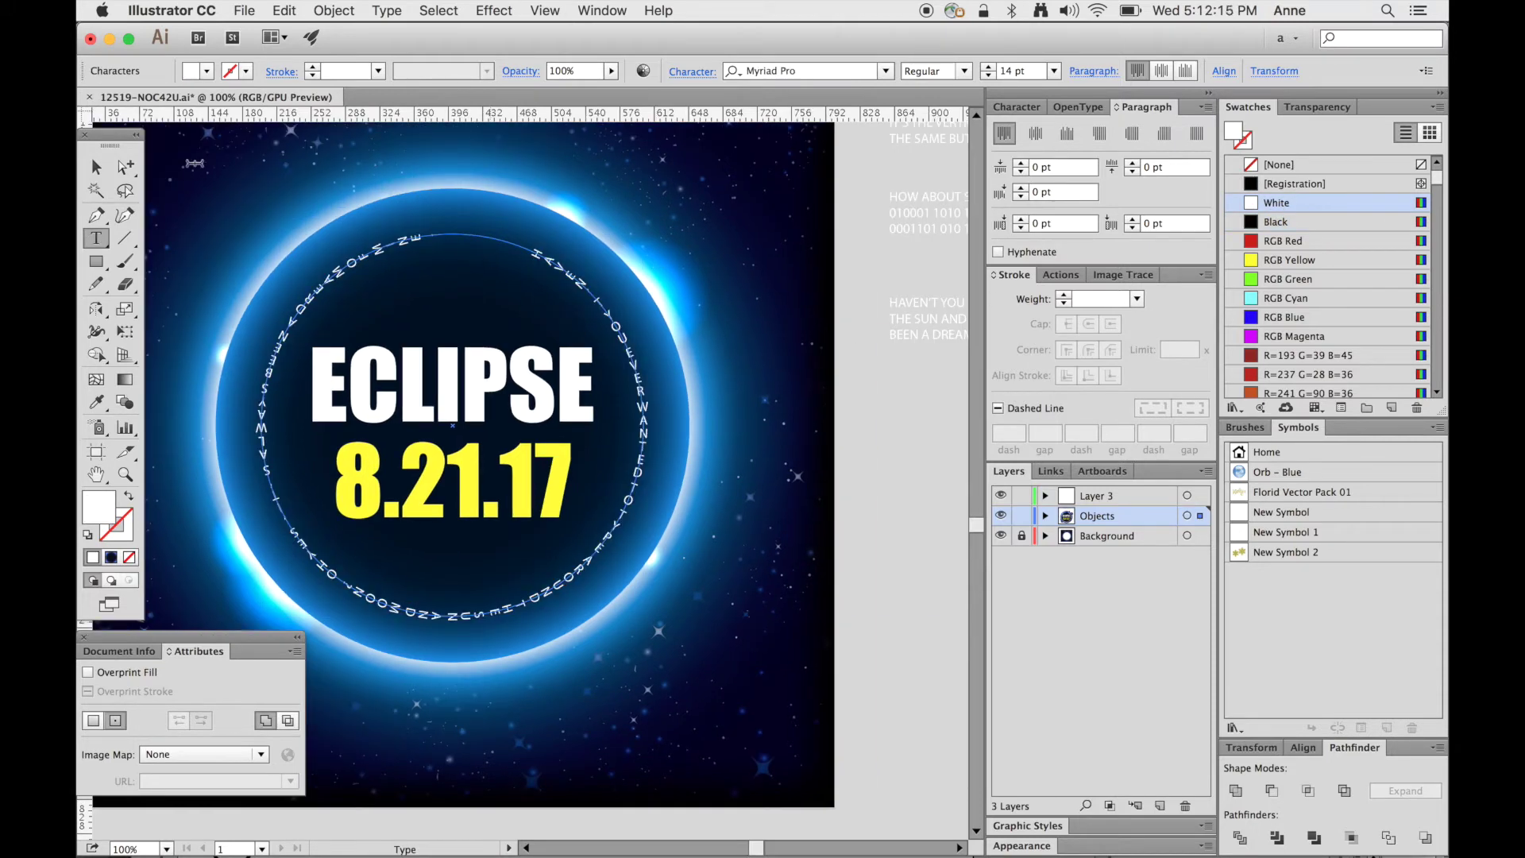
click(98, 167)
click(533, 249)
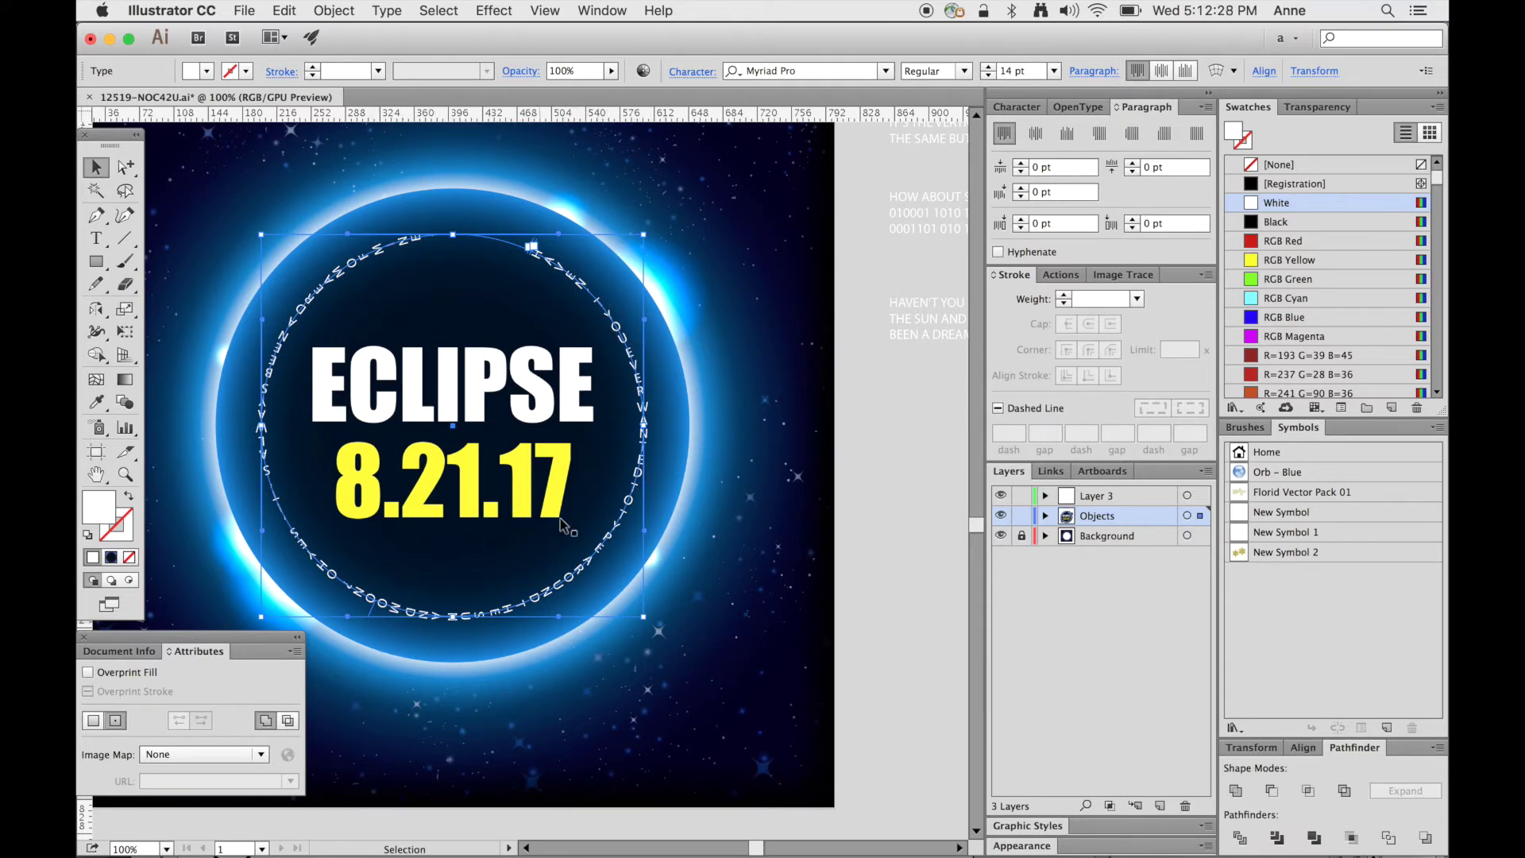
scroll(536, 601, down, 3)
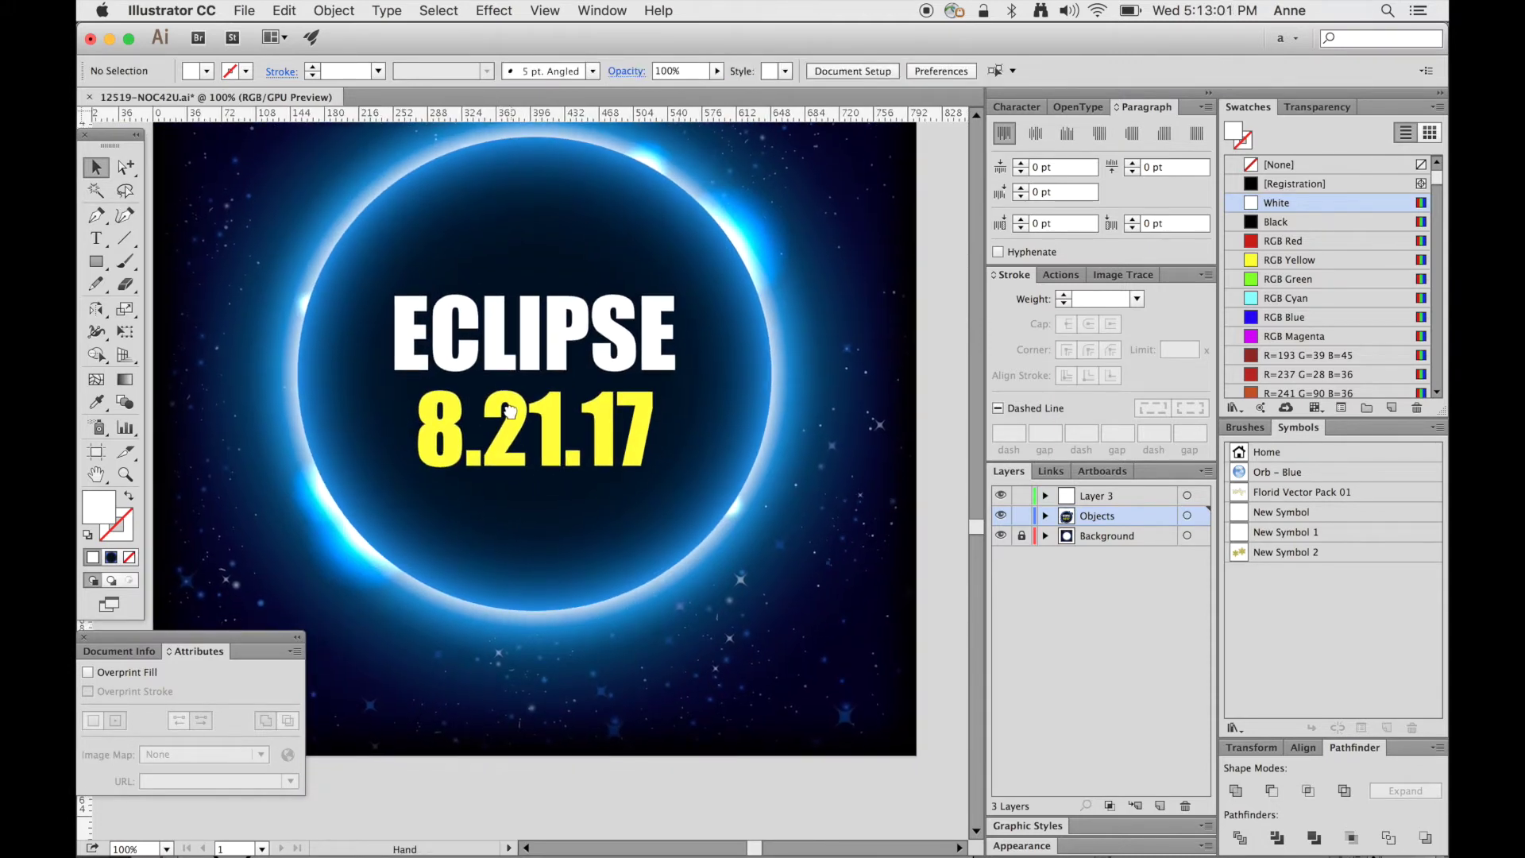
Select the ECLIPSE headline and switch to the Touch Type tool with Shift+T.
drag(506, 426, 510, 438)
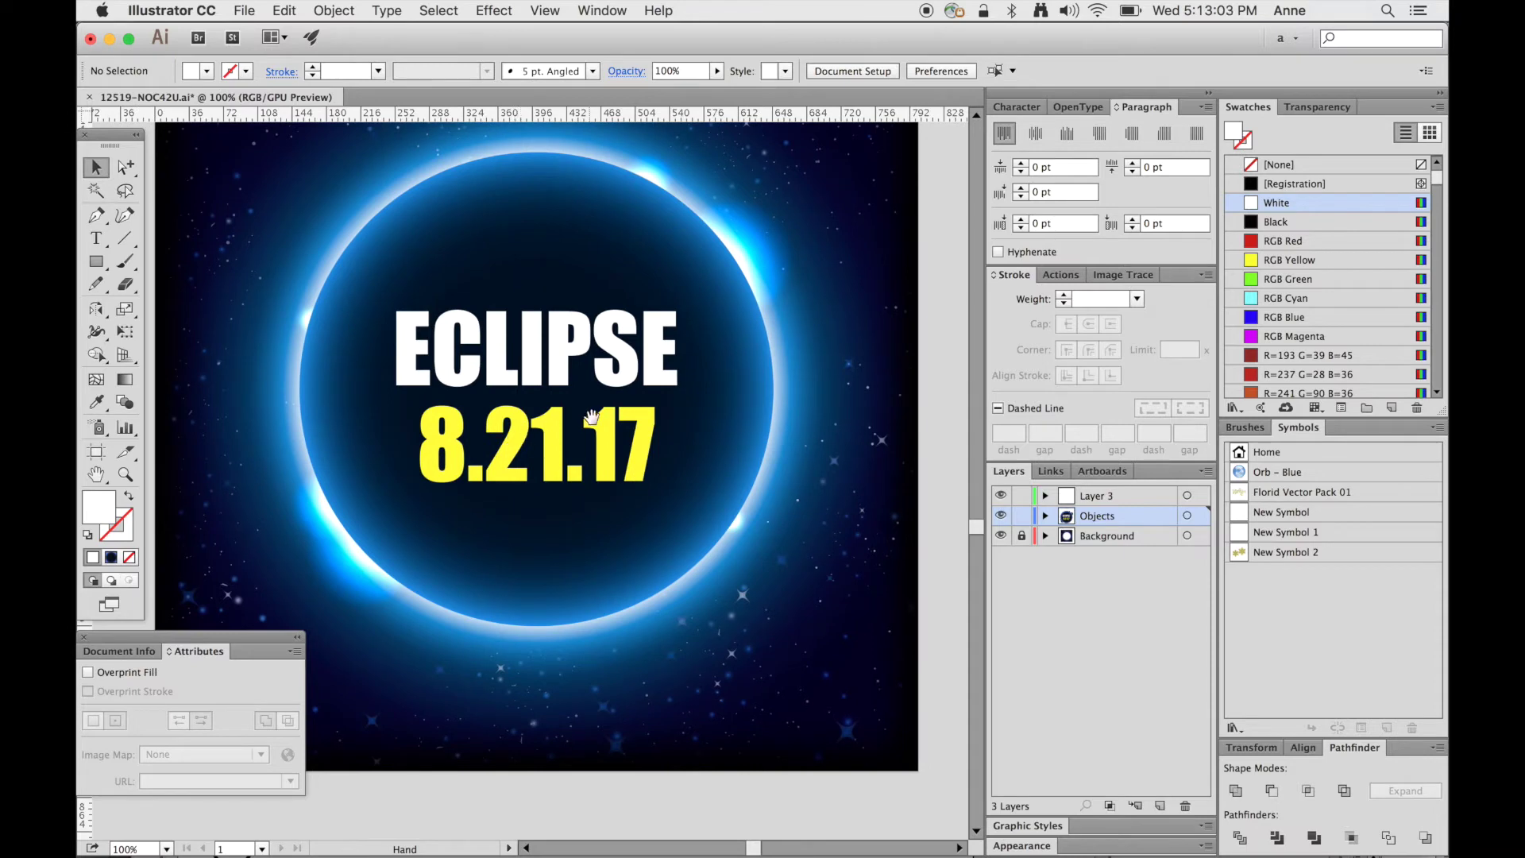
key(v)
click(563, 374)
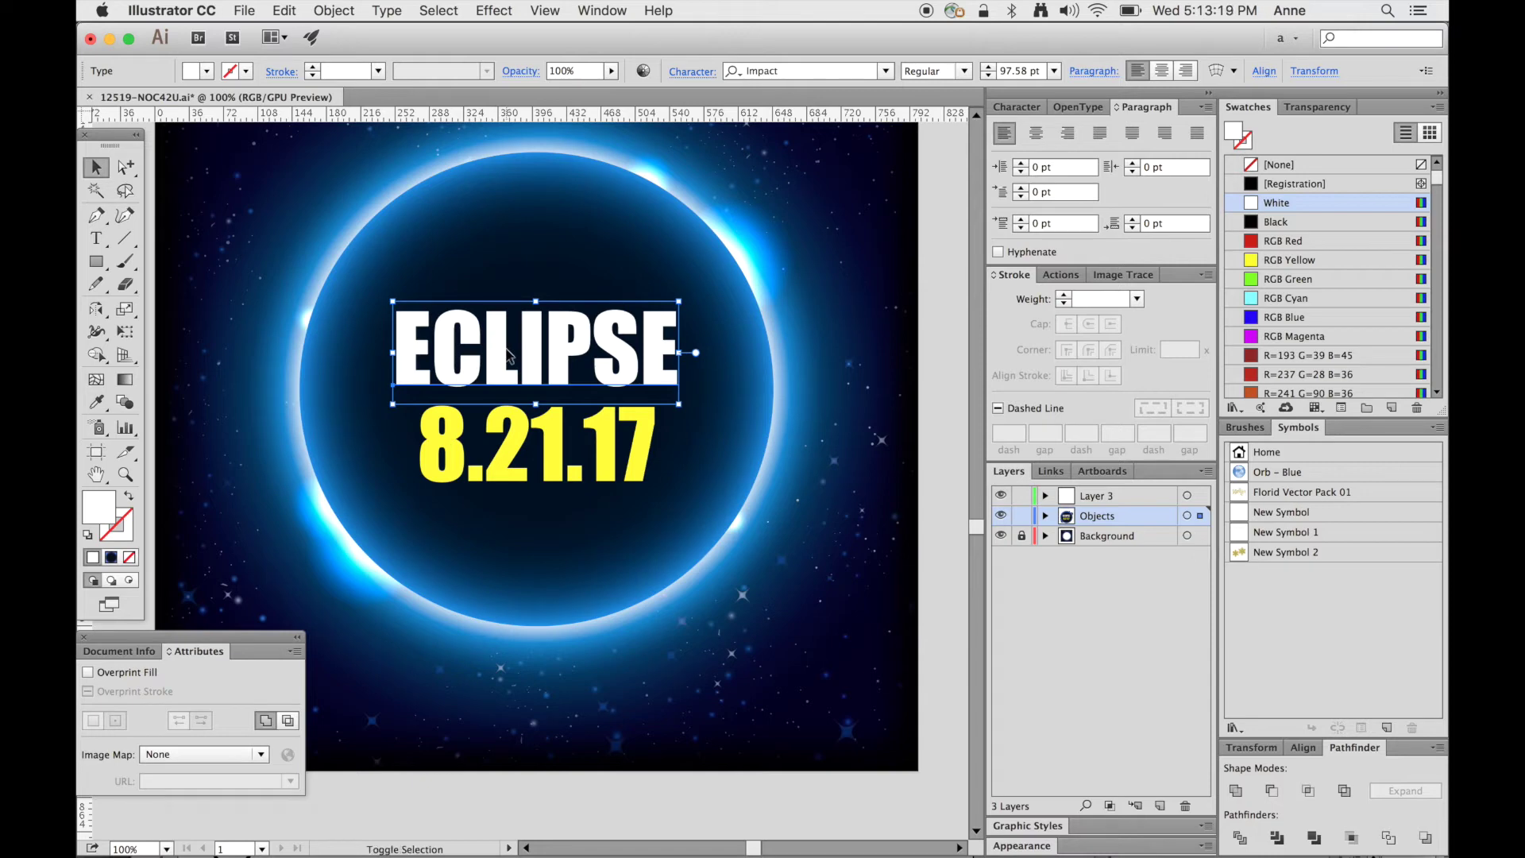
key(shift+t)
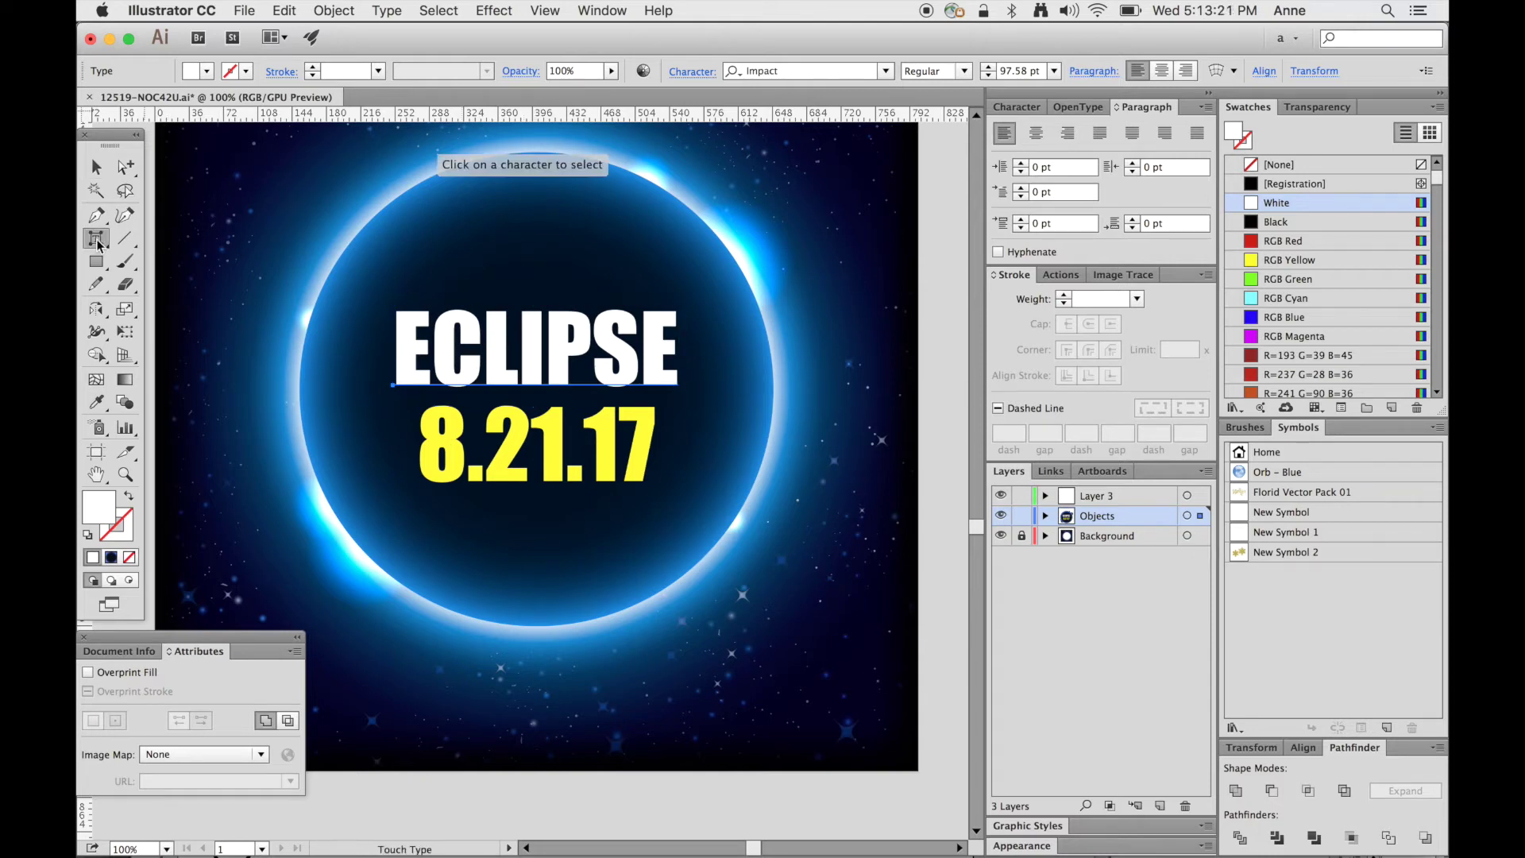
Enlarge the first E, tilt it counter-clockwise, and shift it down-left.
click(411, 348)
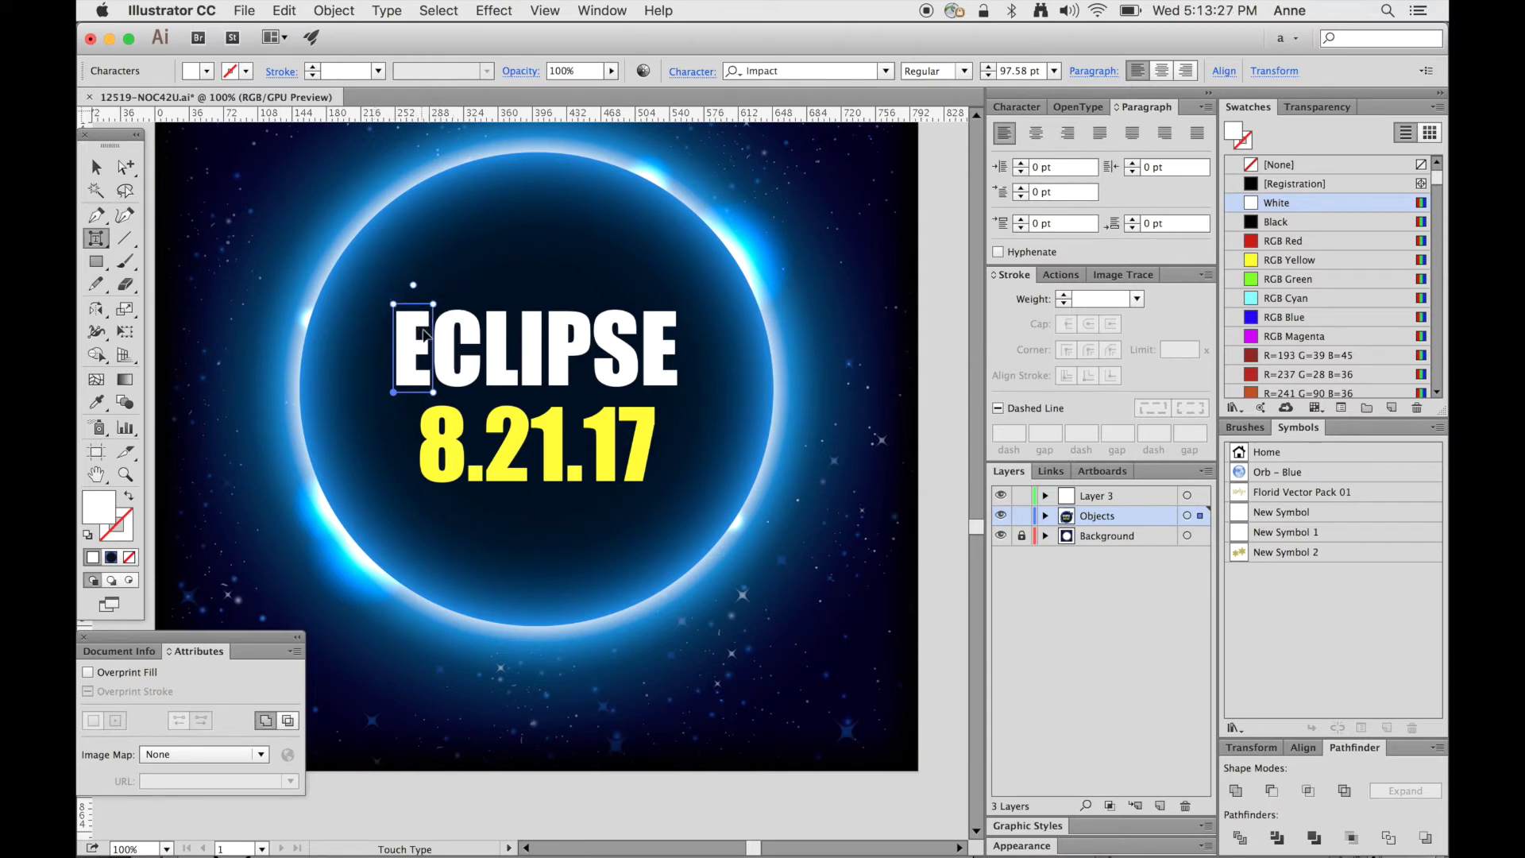
drag(396, 307, 426, 295)
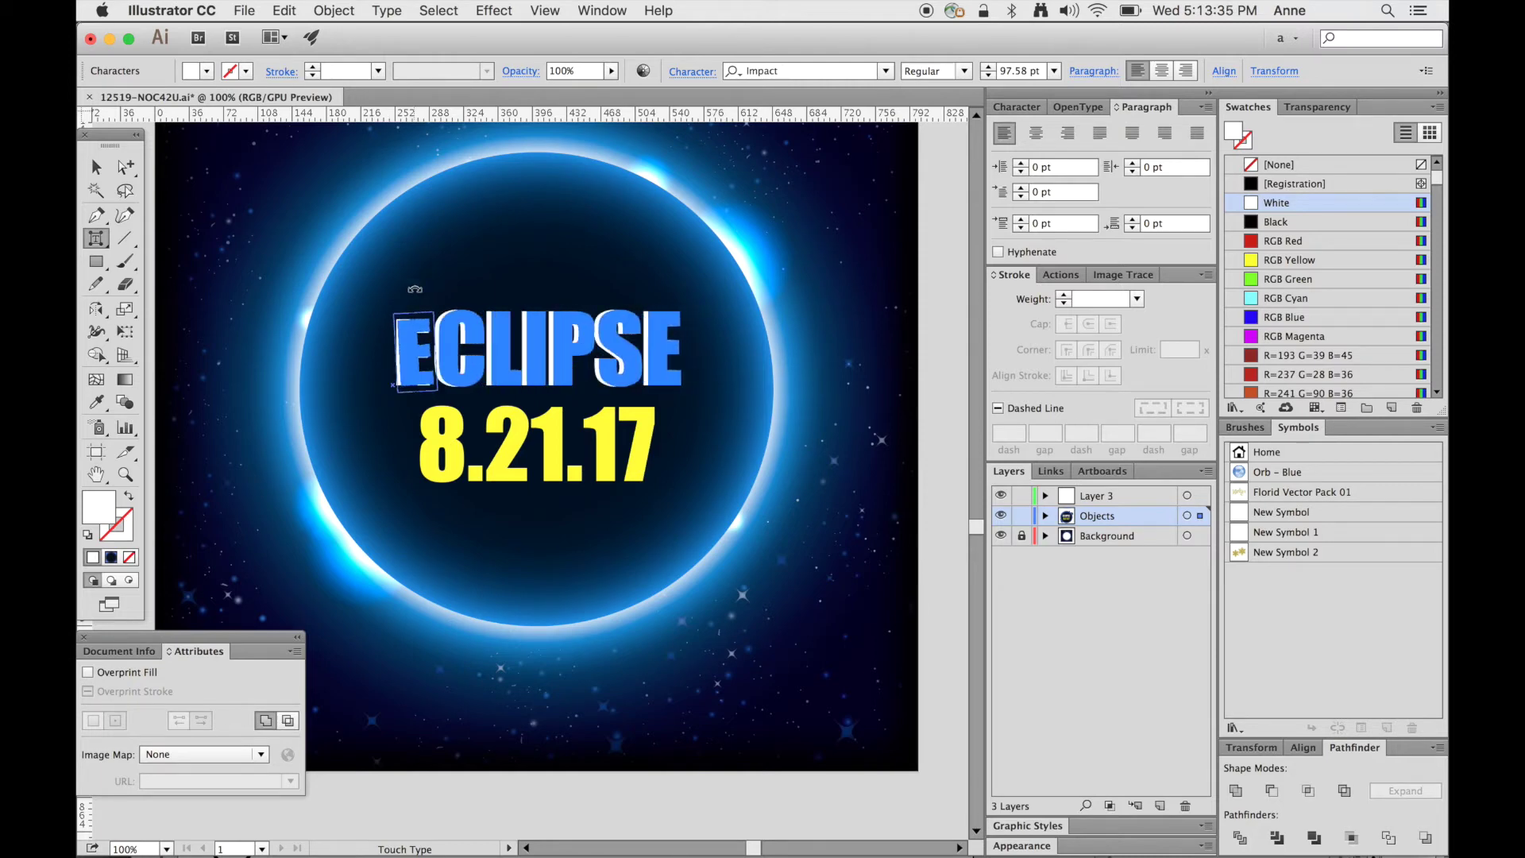
drag(417, 293, 408, 294)
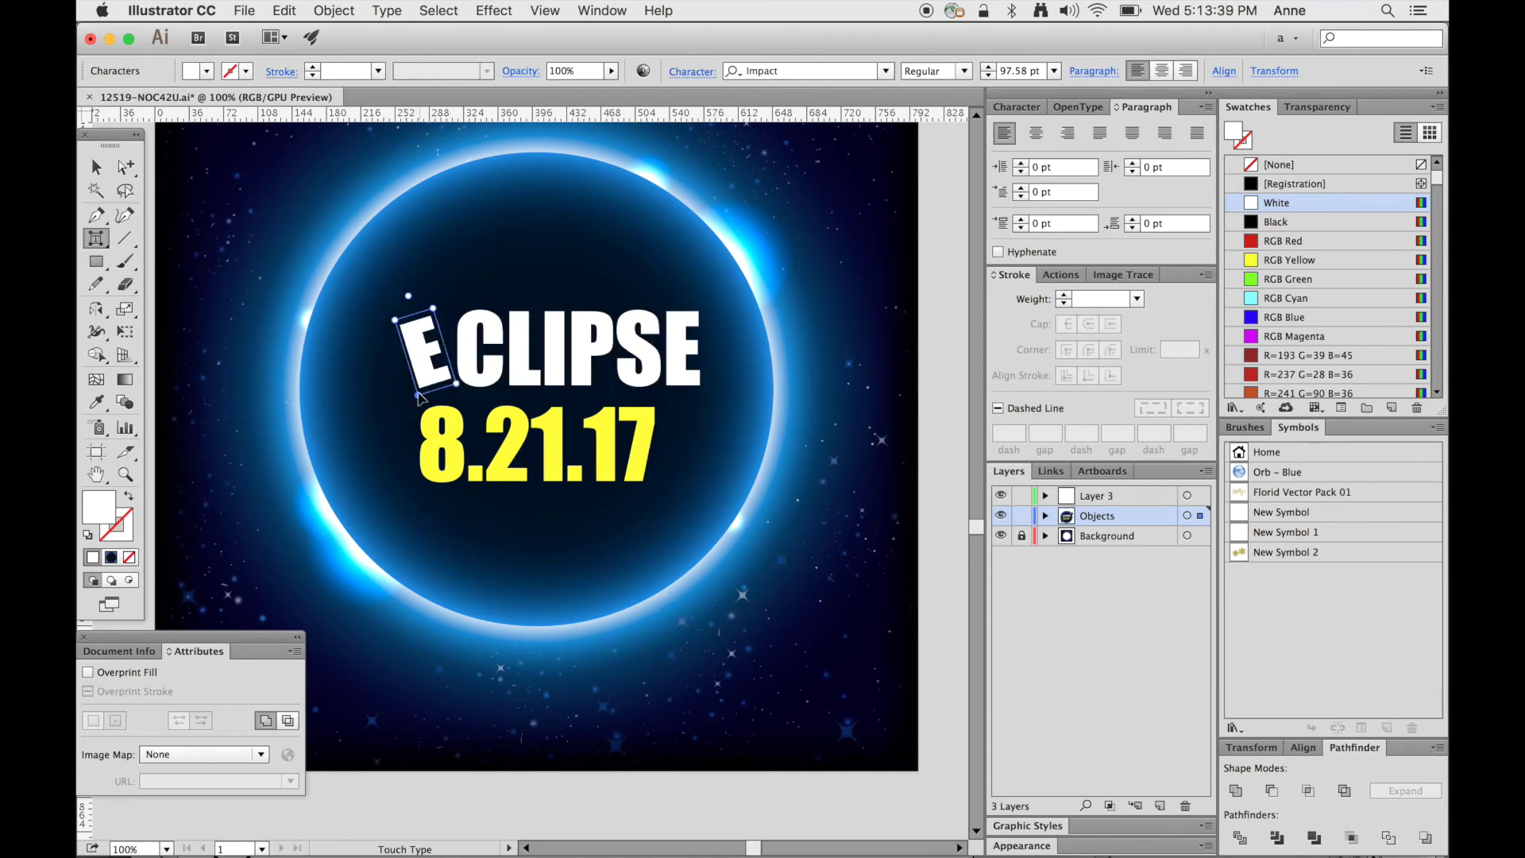
drag(420, 397, 414, 405)
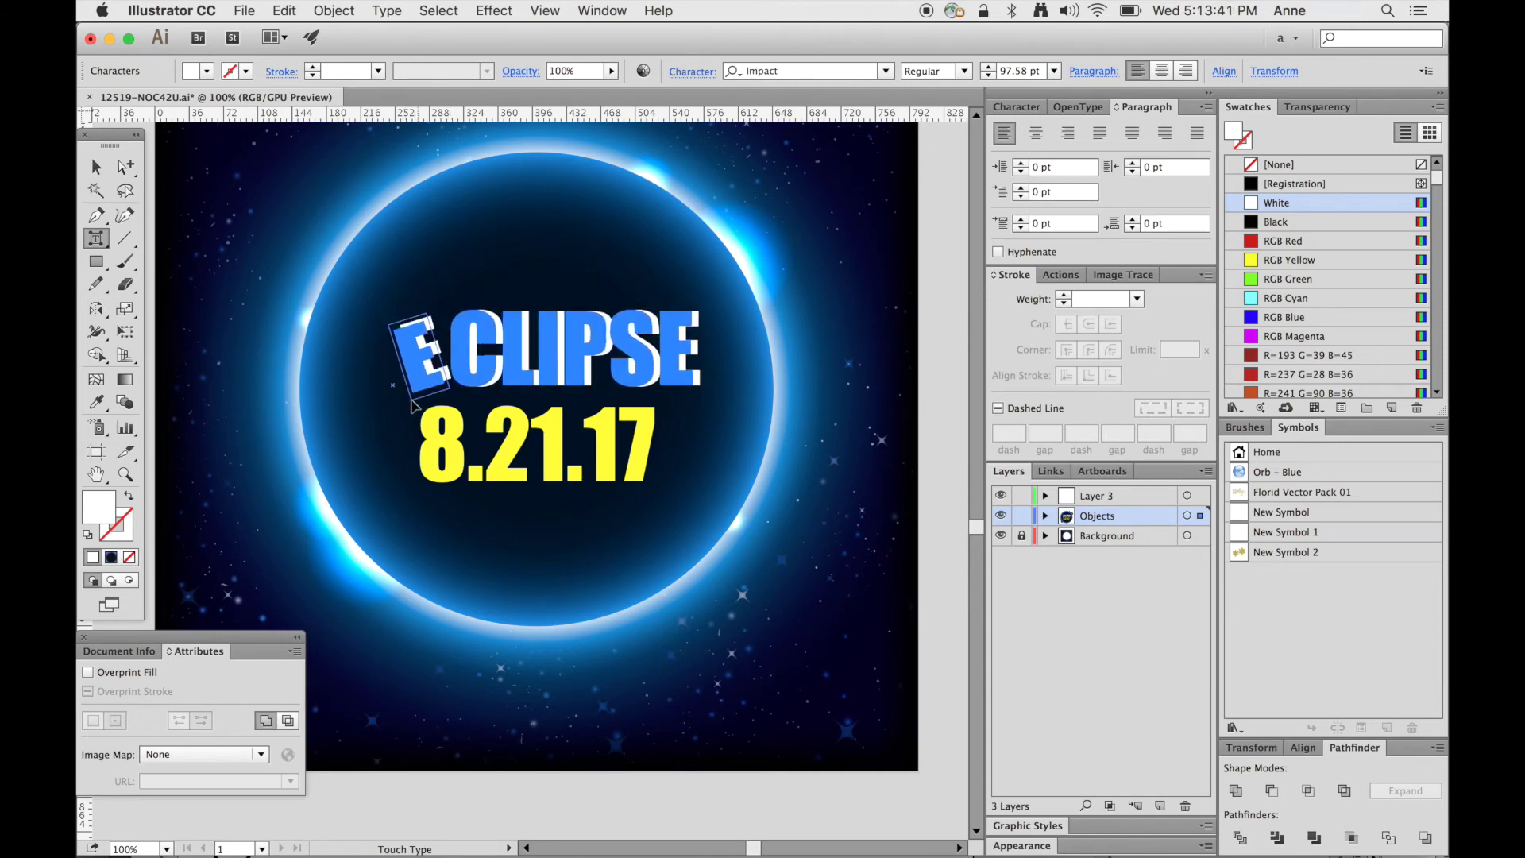
drag(425, 354, 405, 346)
Enlarge, tilt and raise the C, then tilt the L of ECLIPSE.
click(455, 357)
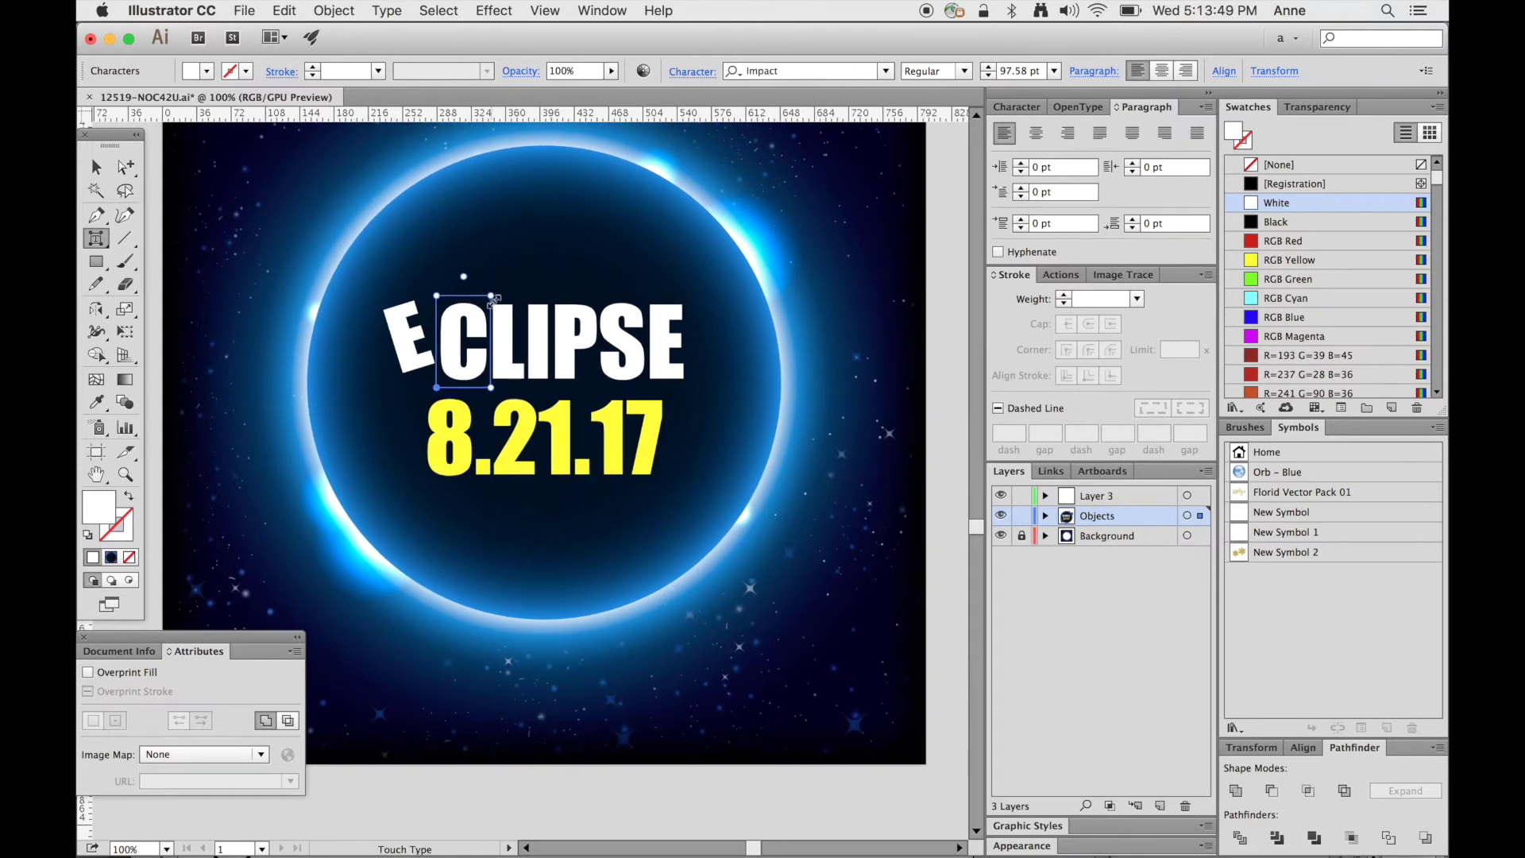
mouse_move(488, 298)
mouse_down()
mouse_move(516, 277)
mouse_move(477, 268)
mouse_up()
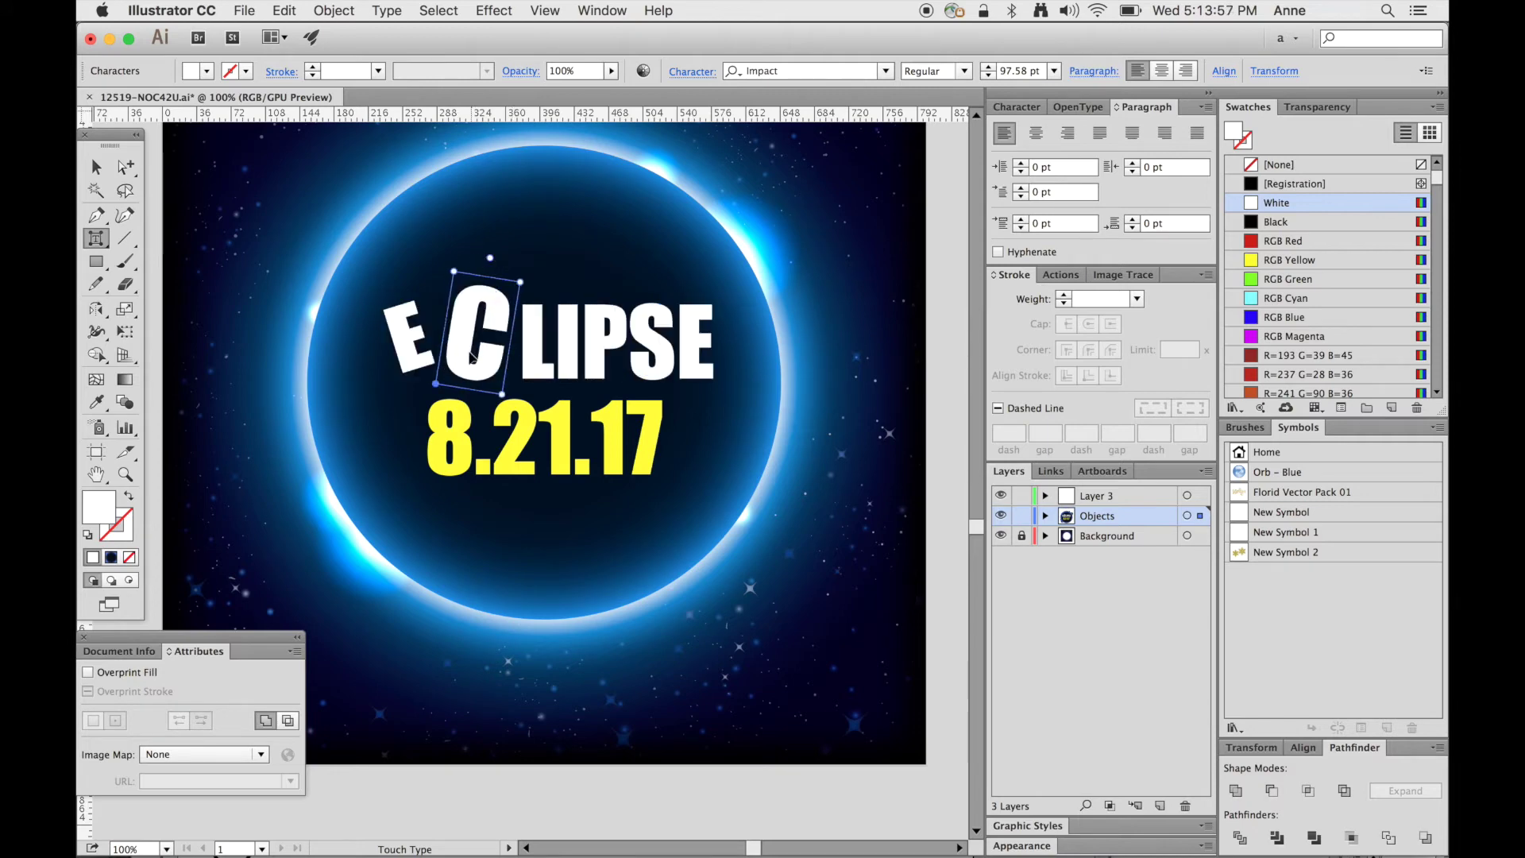
drag(474, 322, 451, 304)
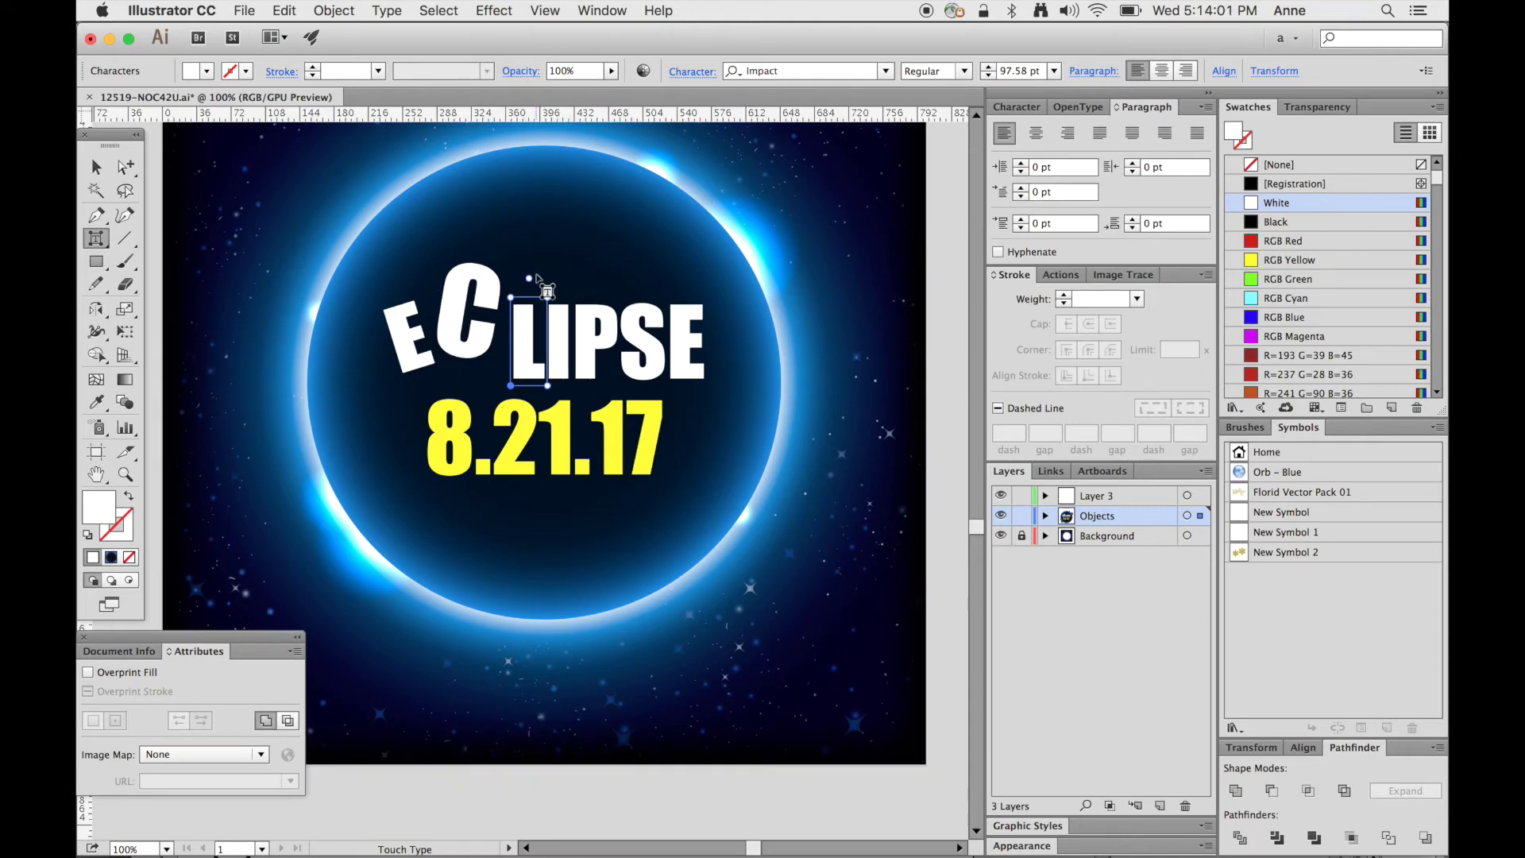
click(536, 339)
click(526, 276)
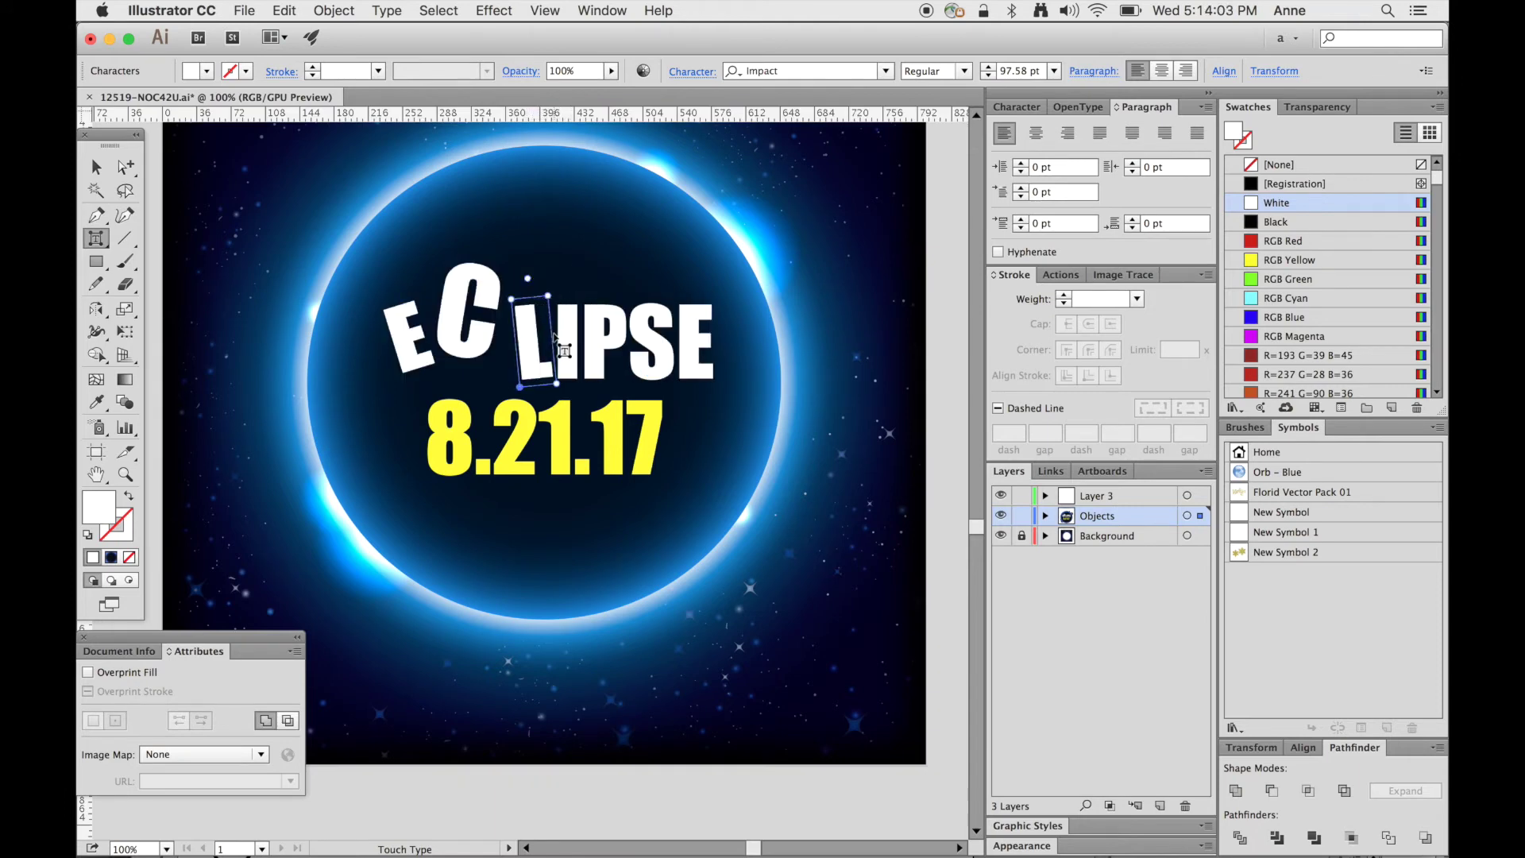
drag(558, 301, 549, 296)
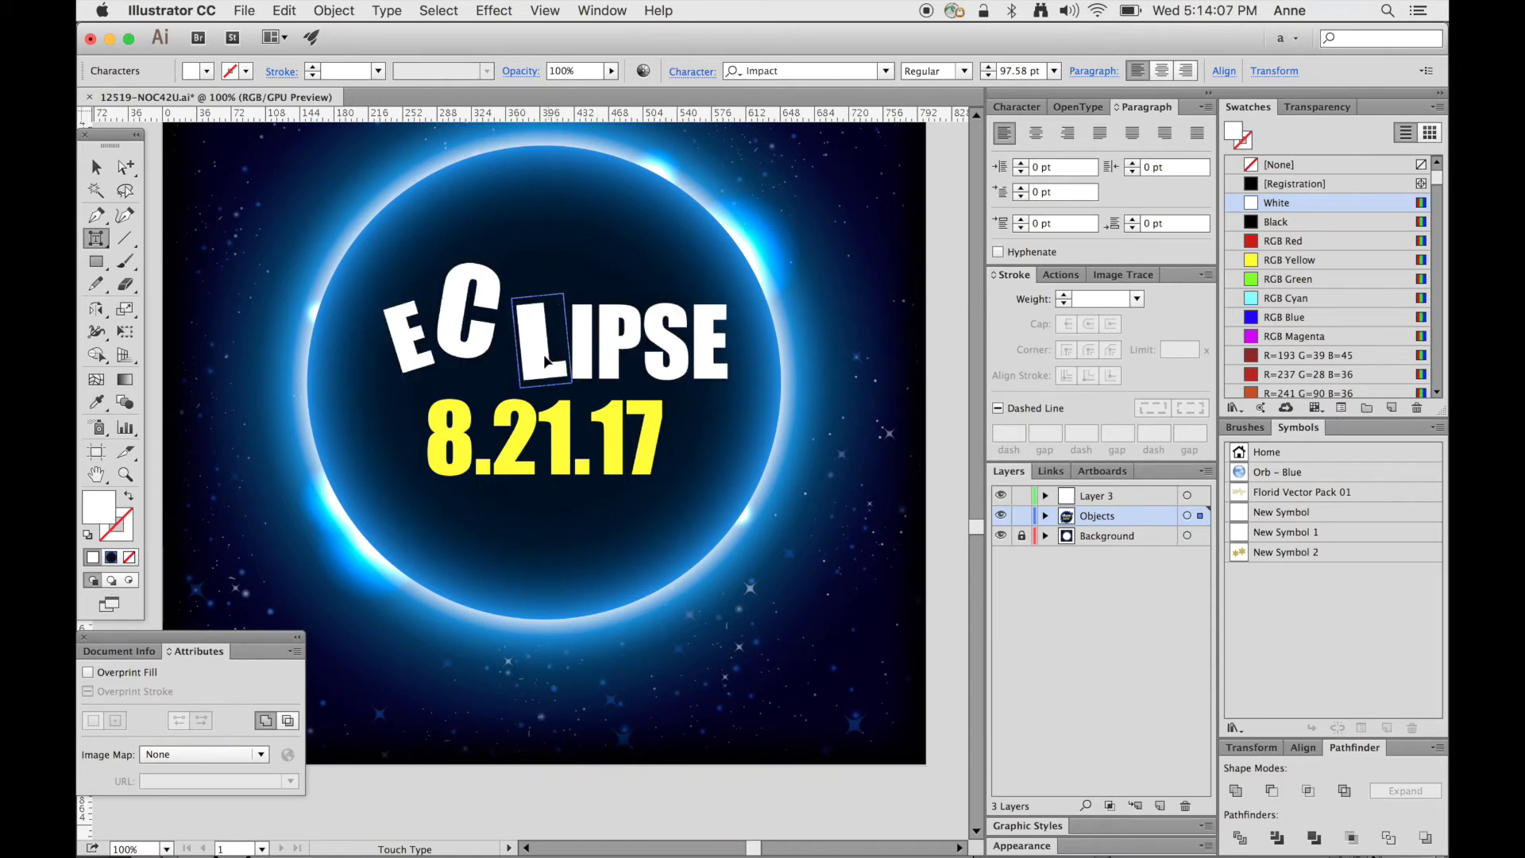
drag(560, 382, 549, 358)
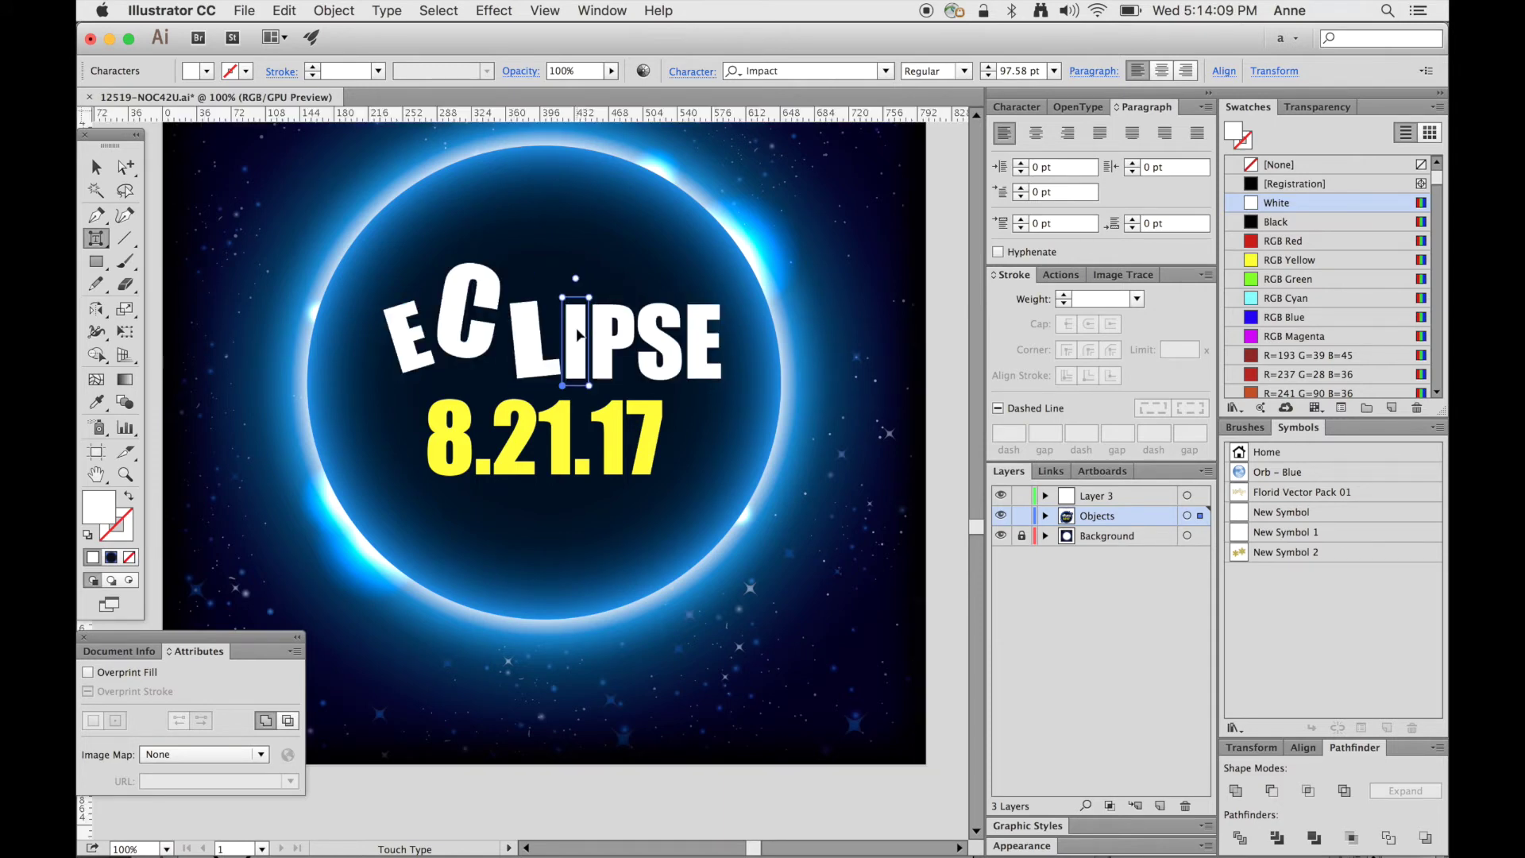
Raise and shrink the I, enlarge the P, lower the S, and tilt the final E.
click(567, 300)
drag(567, 301, 560, 287)
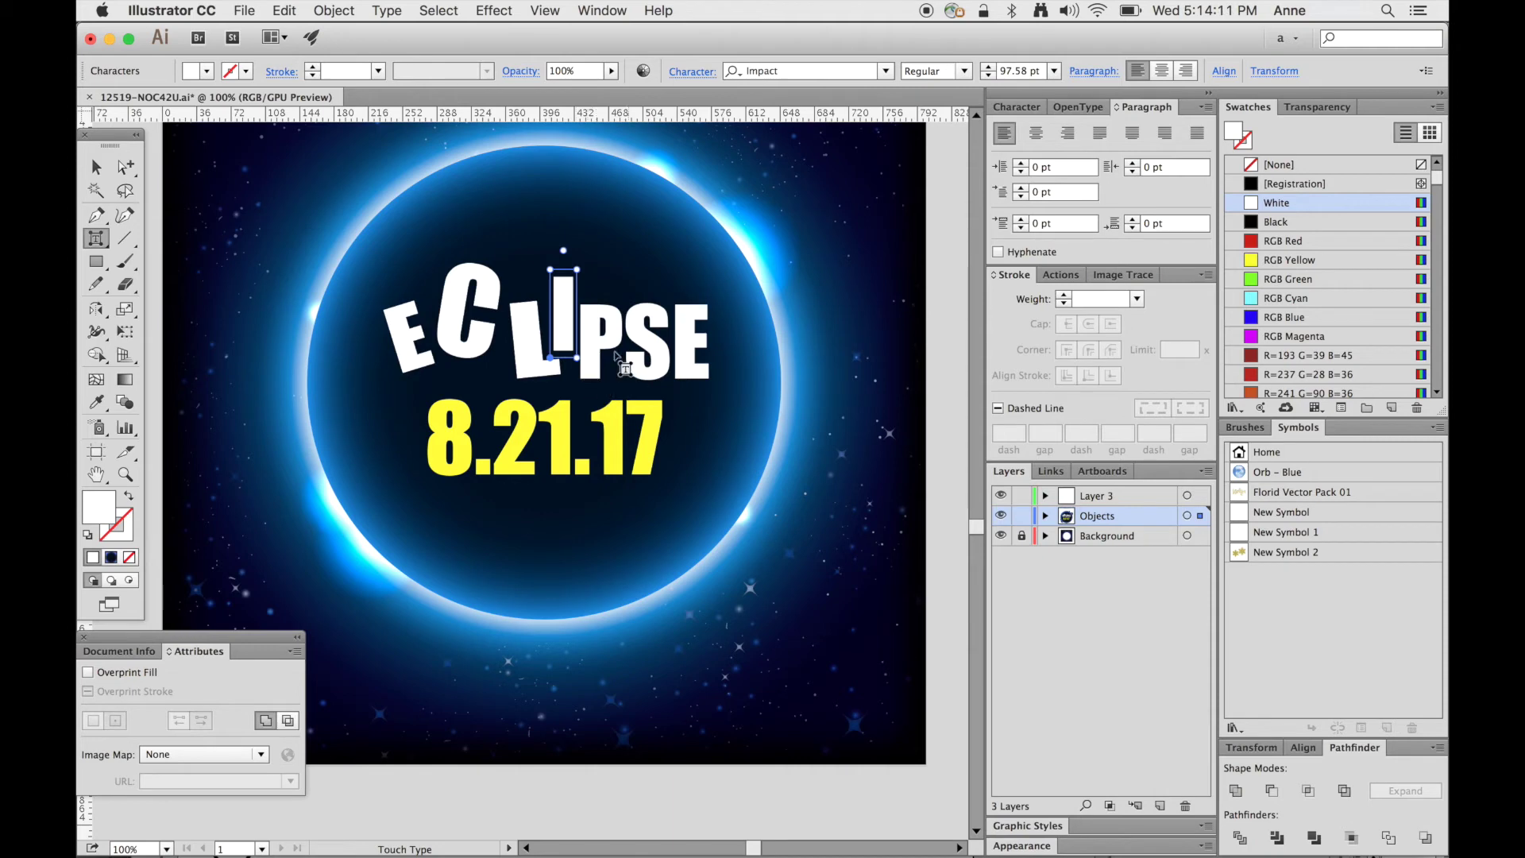
drag(581, 272, 577, 284)
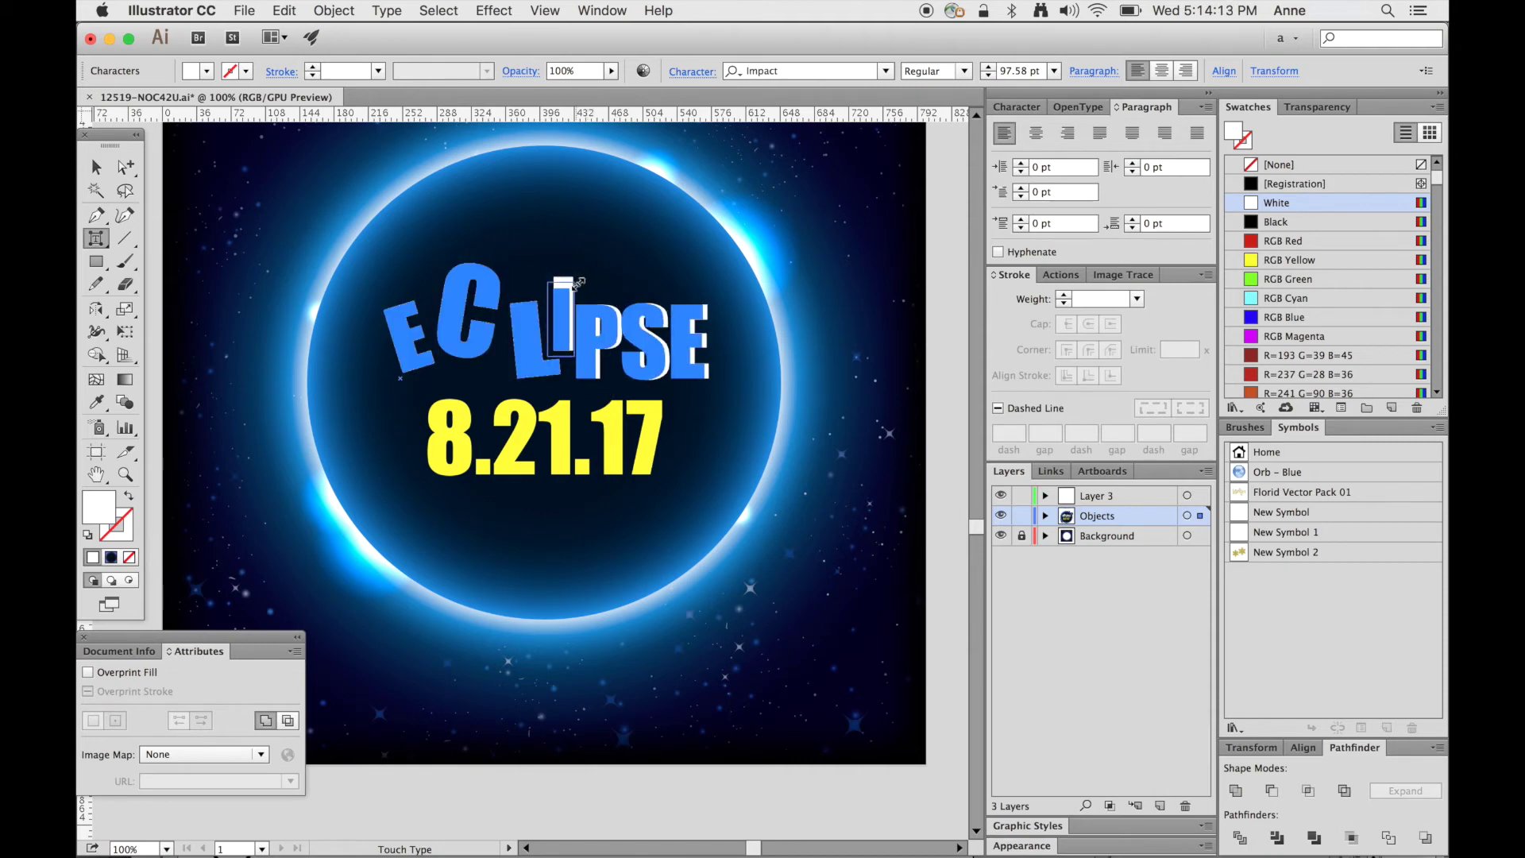
click(602, 340)
mouse_move(629, 304)
mouse_down()
mouse_move(640, 290)
mouse_move(611, 300)
mouse_up()
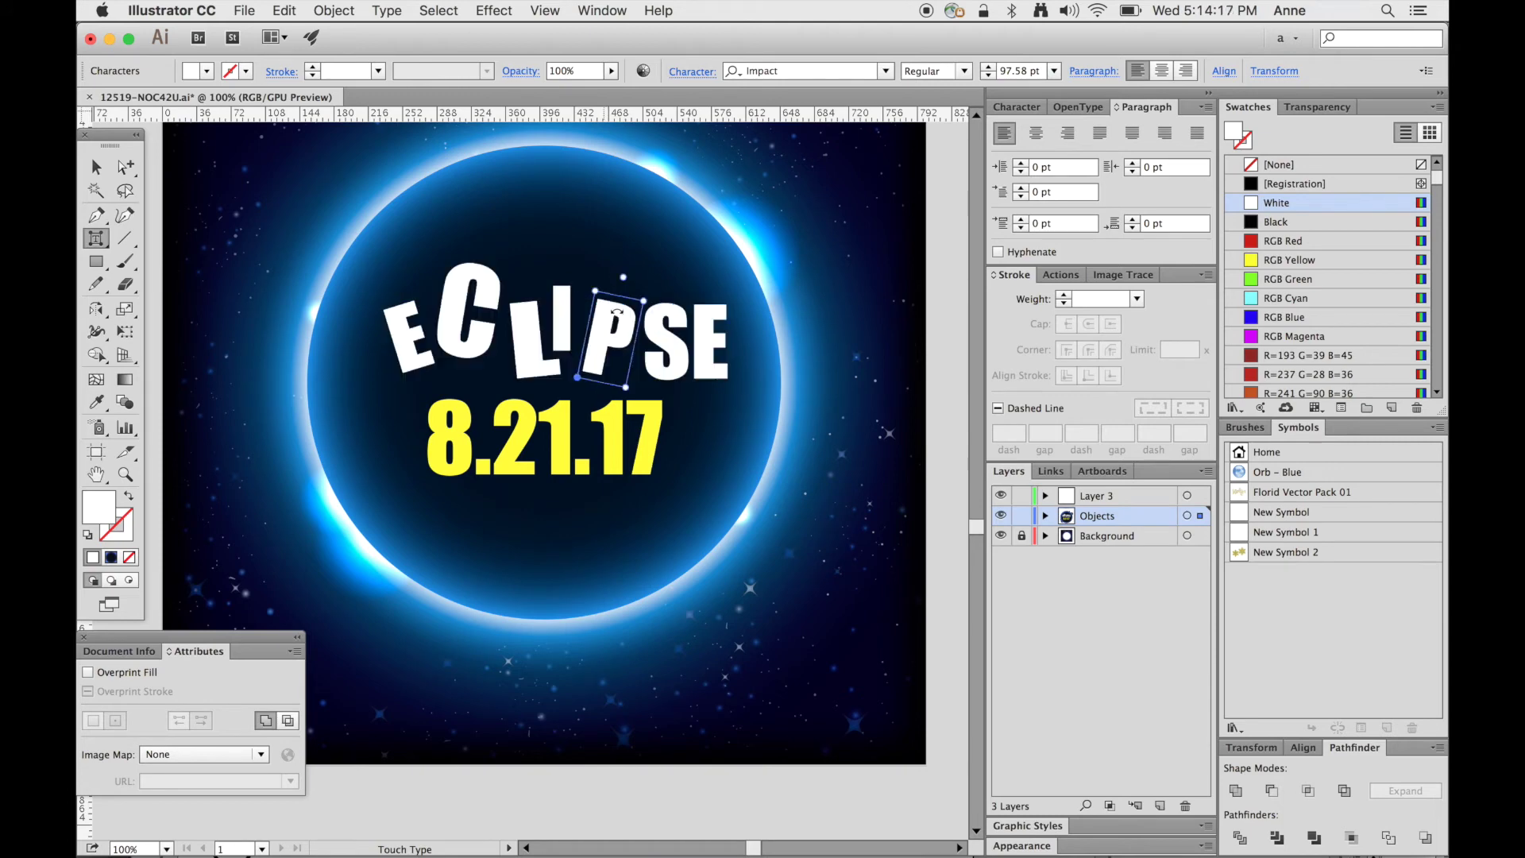
click(673, 345)
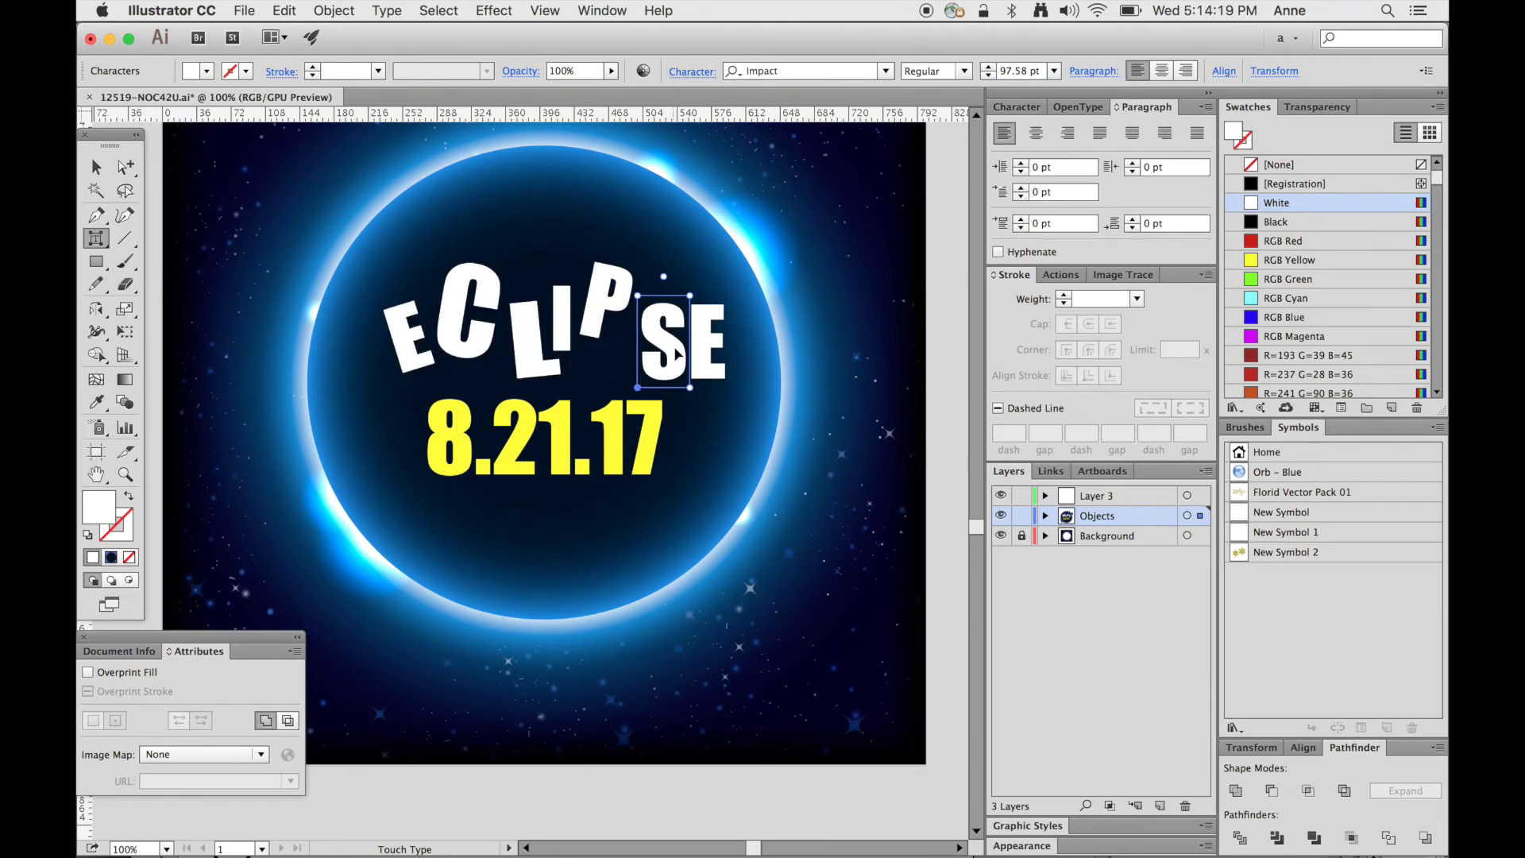
drag(690, 296, 643, 339)
click(697, 339)
drag(715, 298, 703, 287)
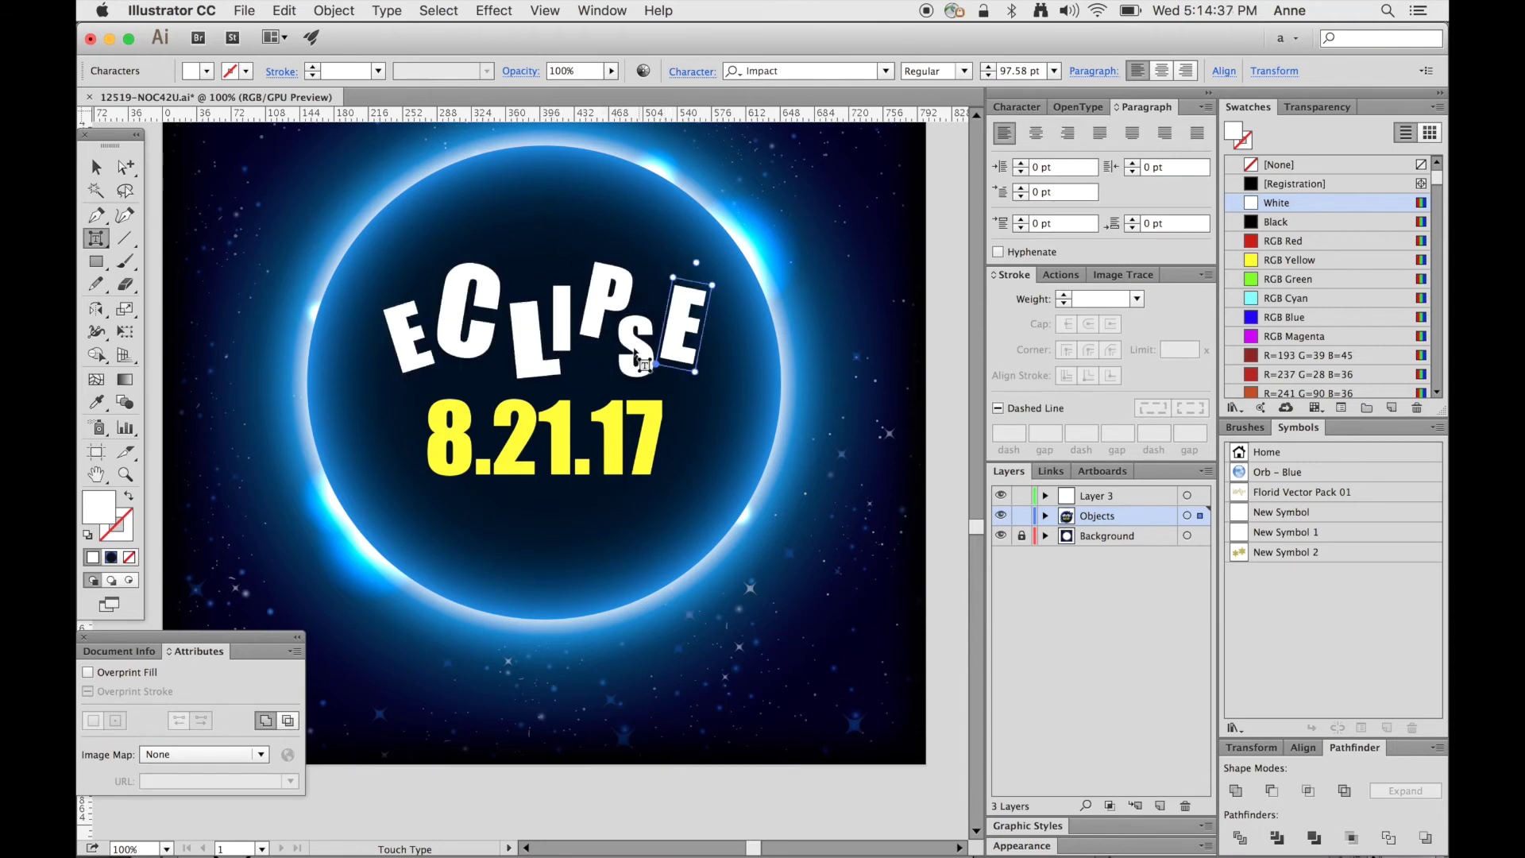
Tilt the first E and raise the I further, then revisit the P, C and final E.
click(411, 340)
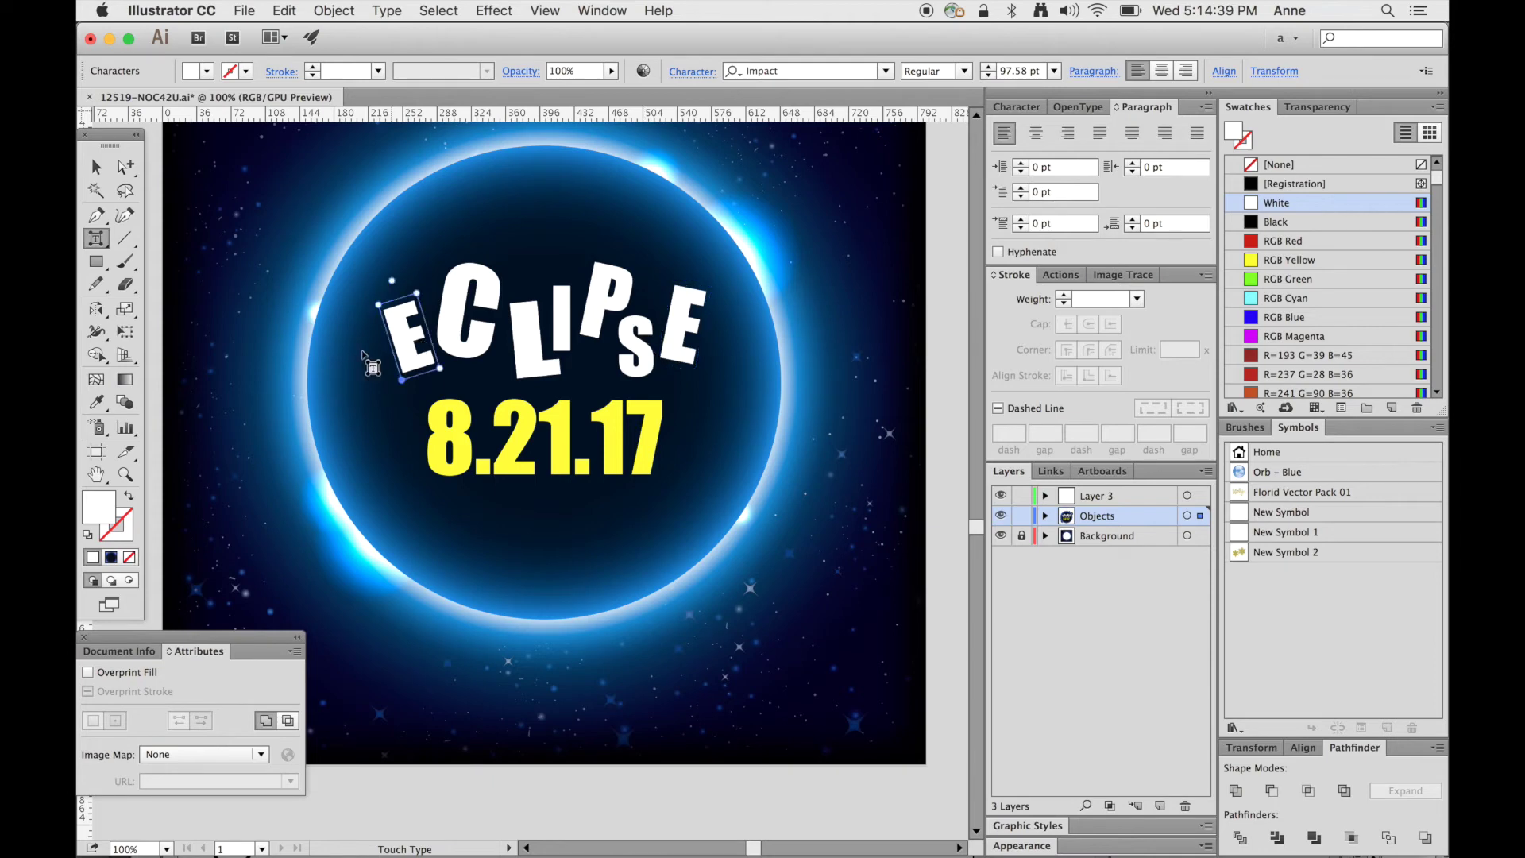
drag(384, 301, 363, 271)
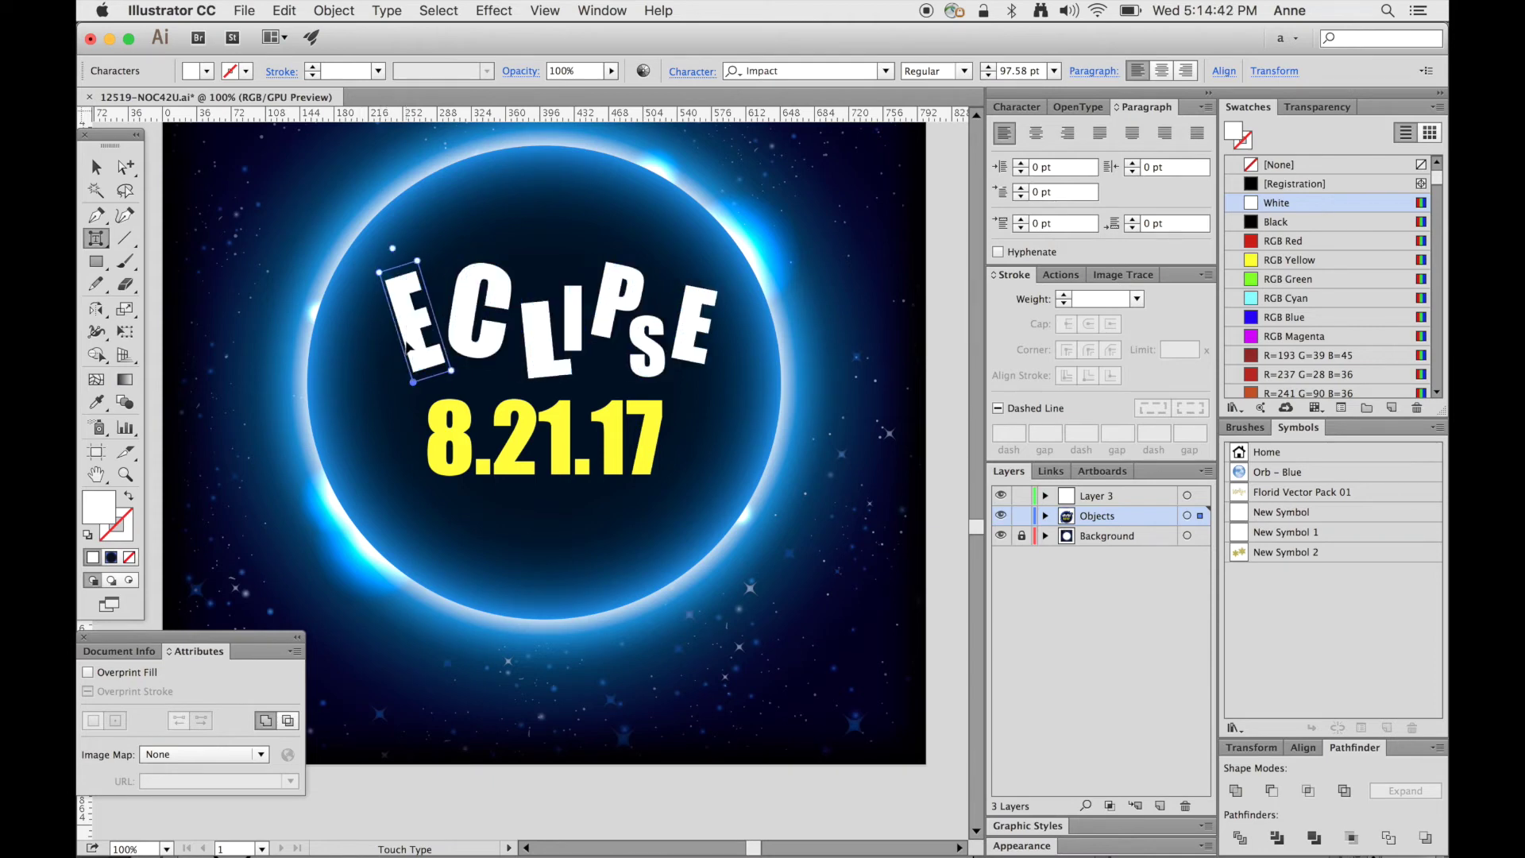
click(577, 318)
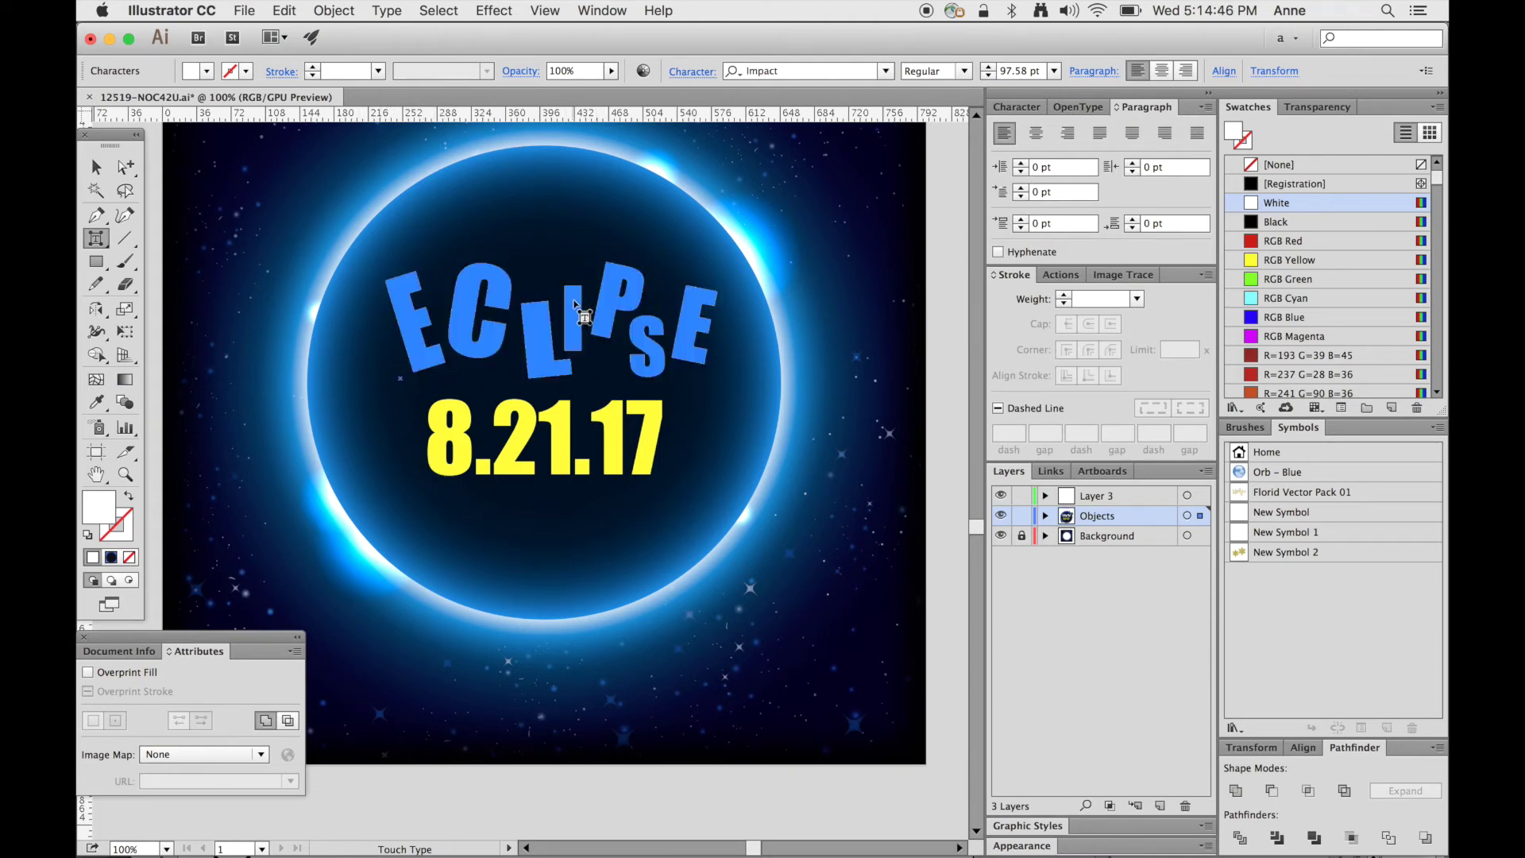
drag(577, 317, 560, 256)
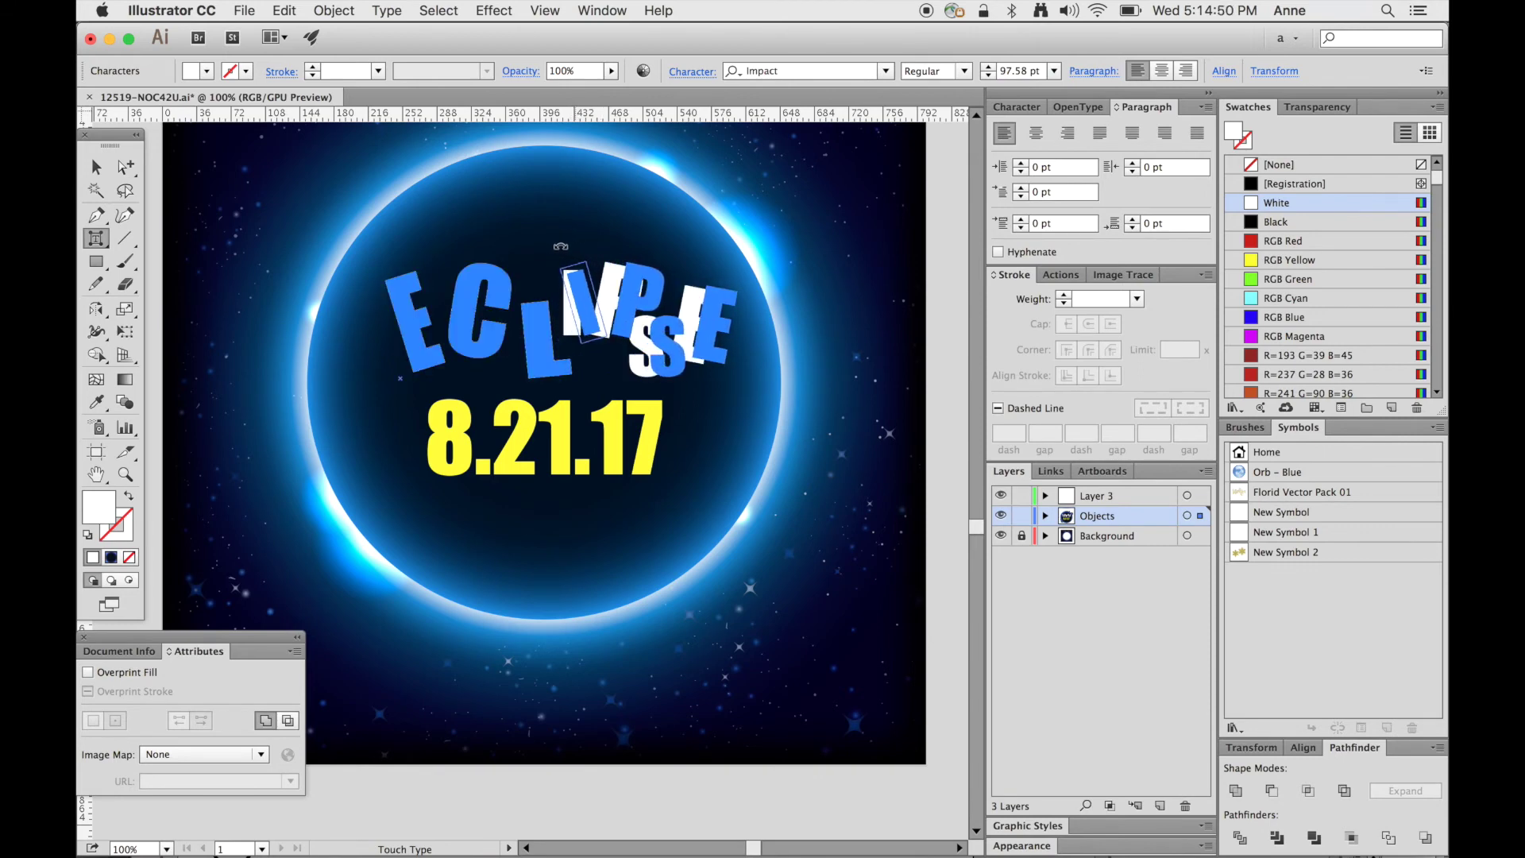
click(625, 298)
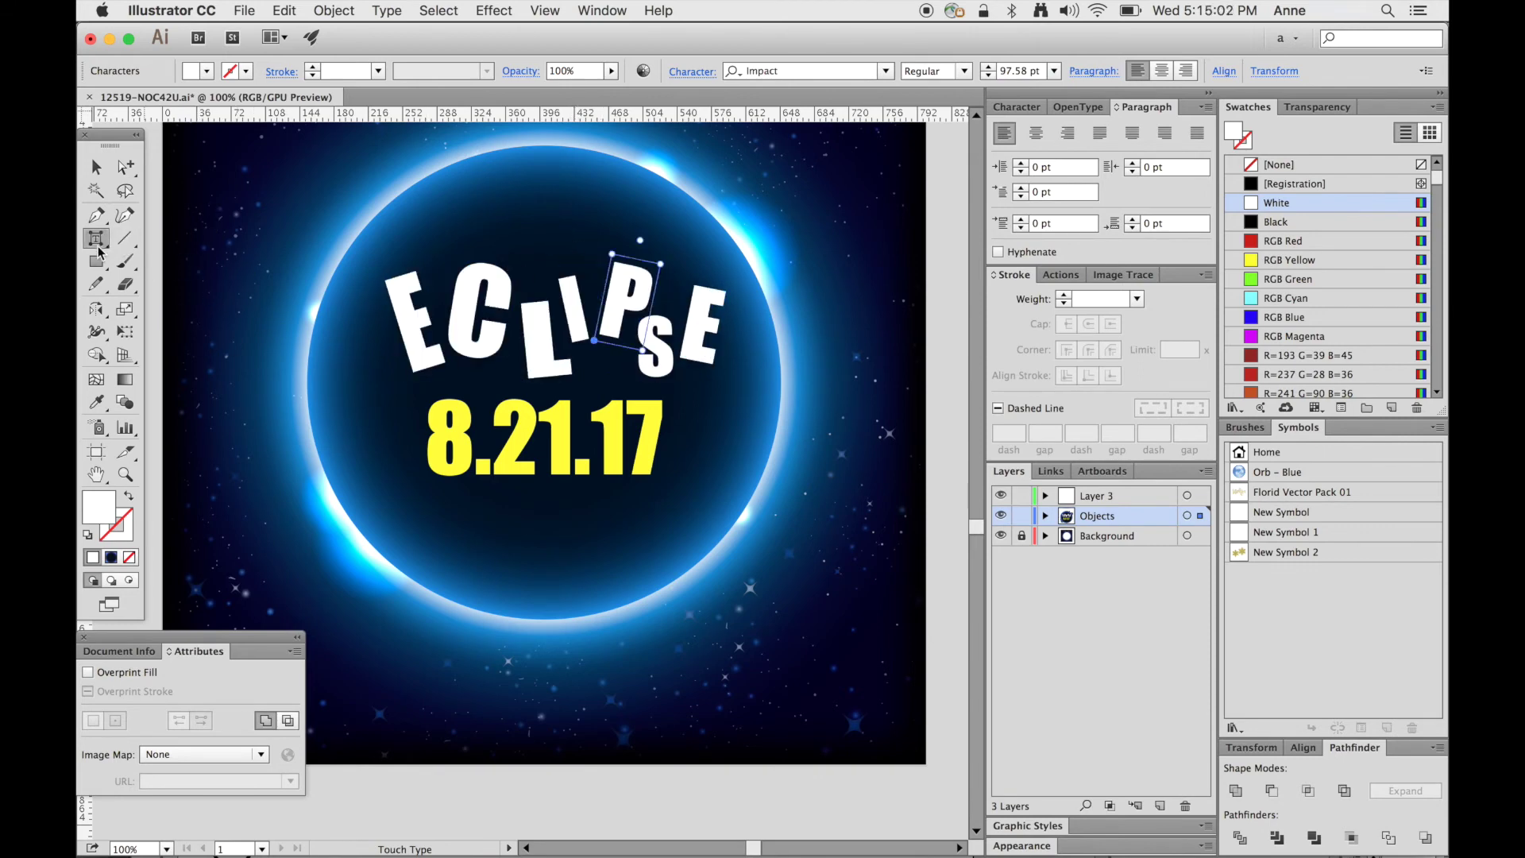
click(483, 315)
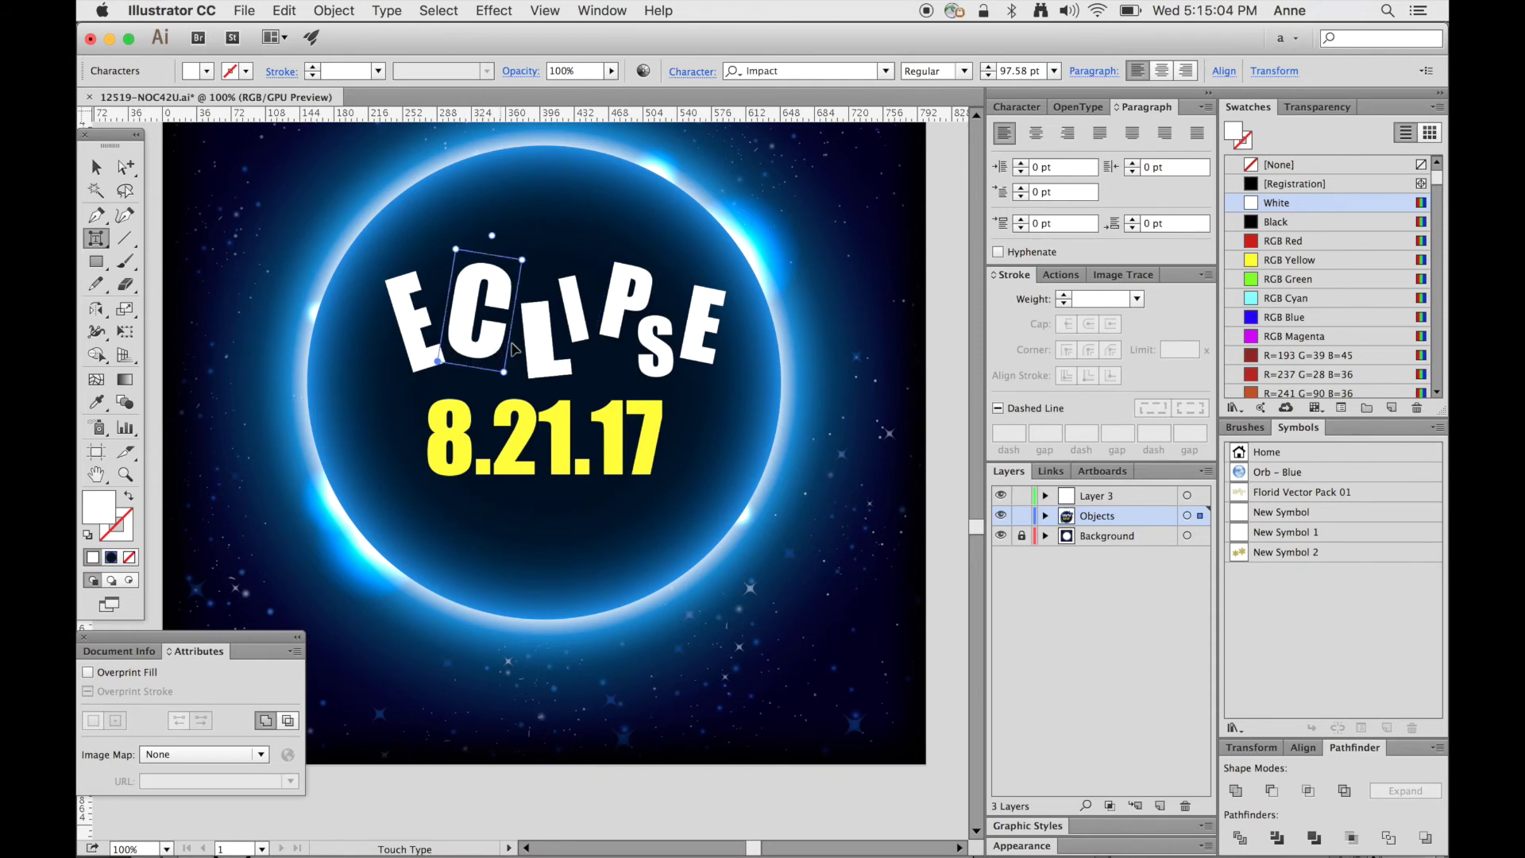
click(619, 336)
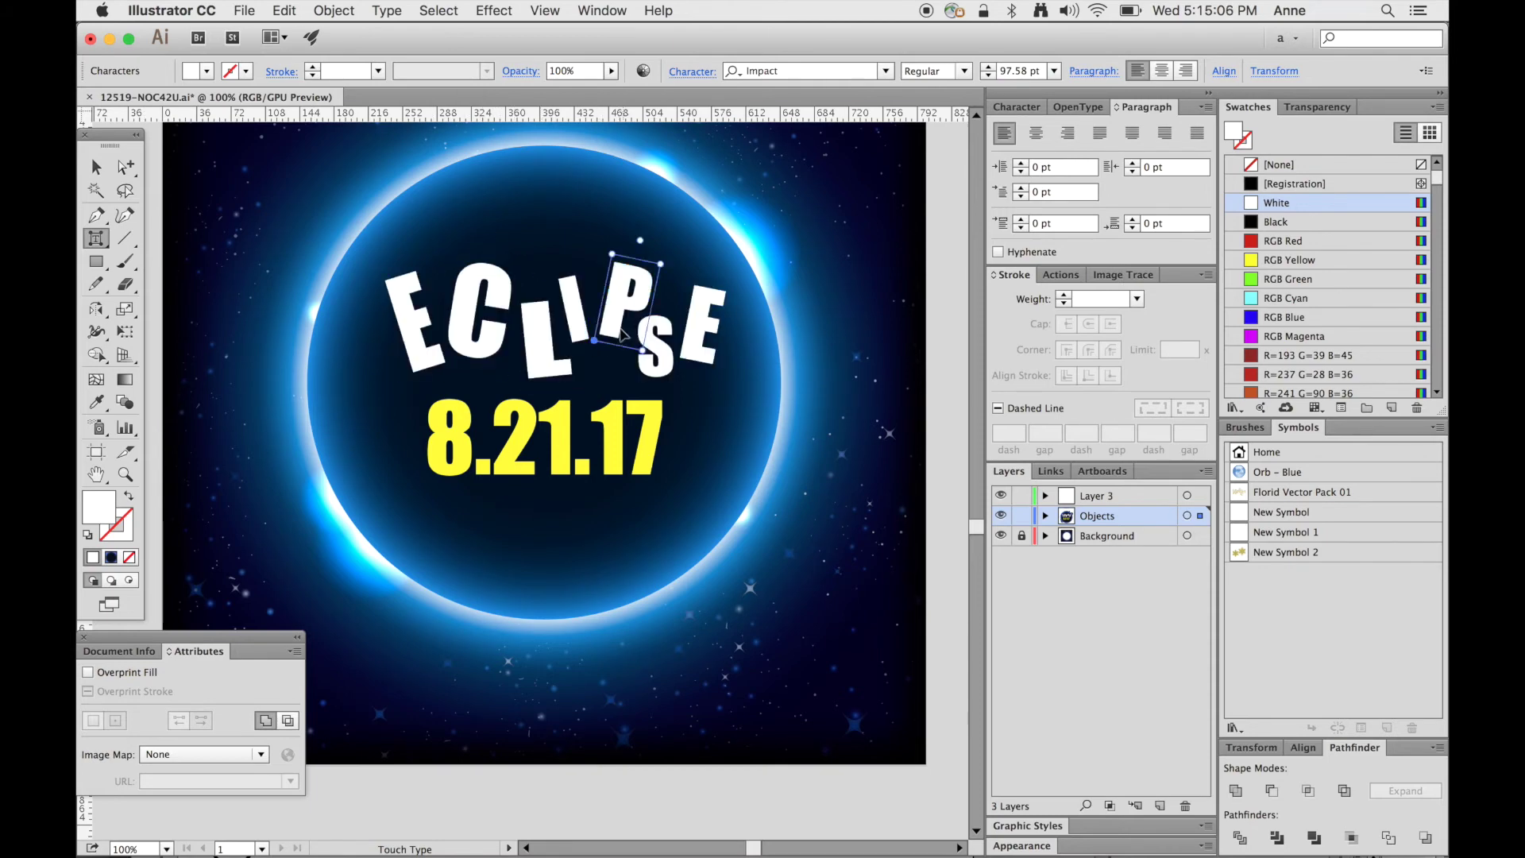
click(703, 328)
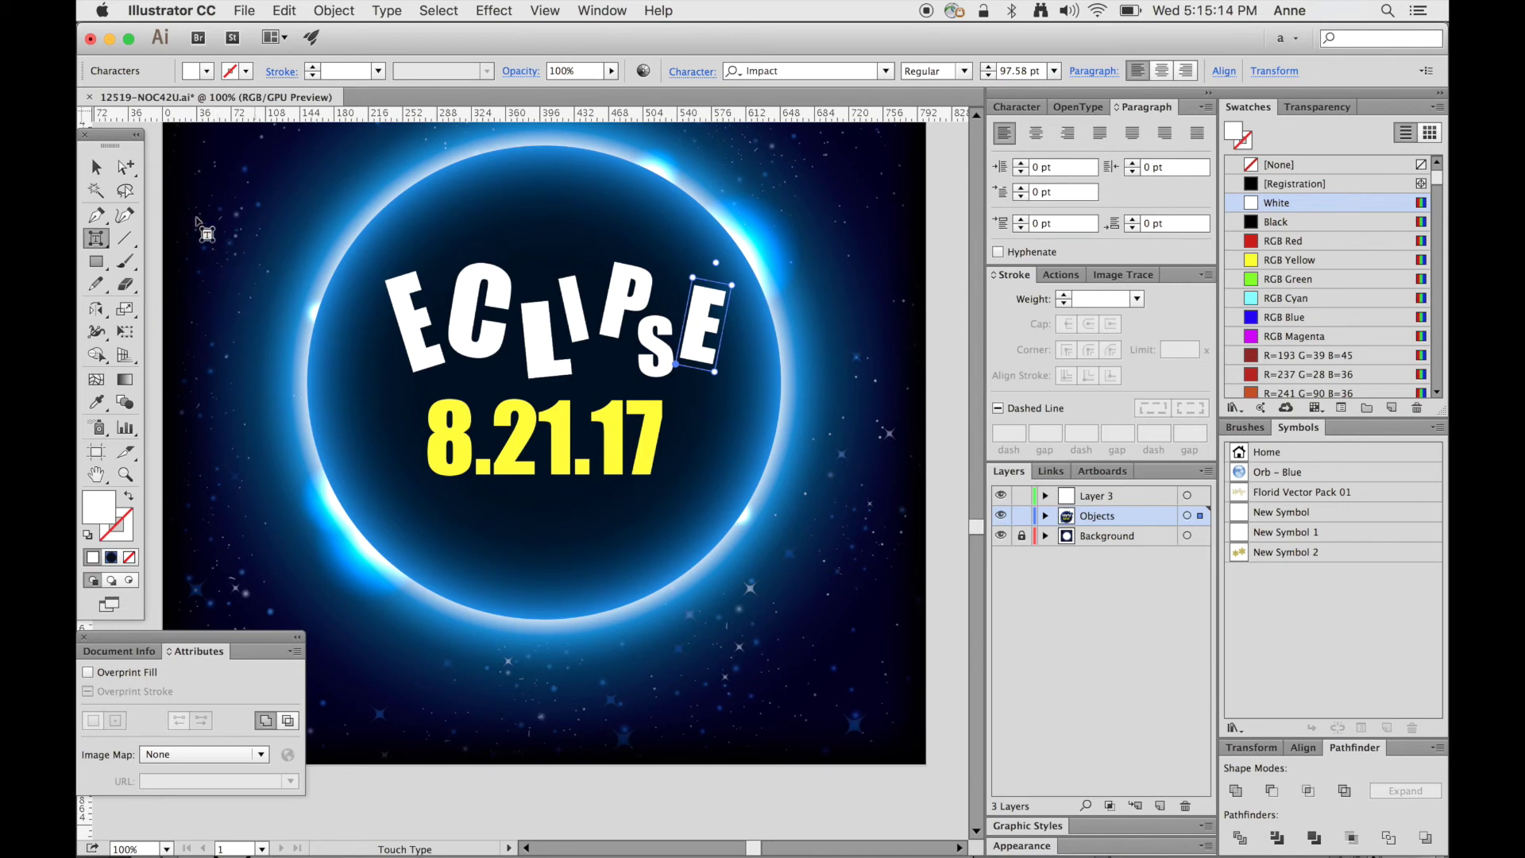
click(96, 169)
Edit the ECLIPSE text, highlight the C, and show its character settings.
double_click(437, 337)
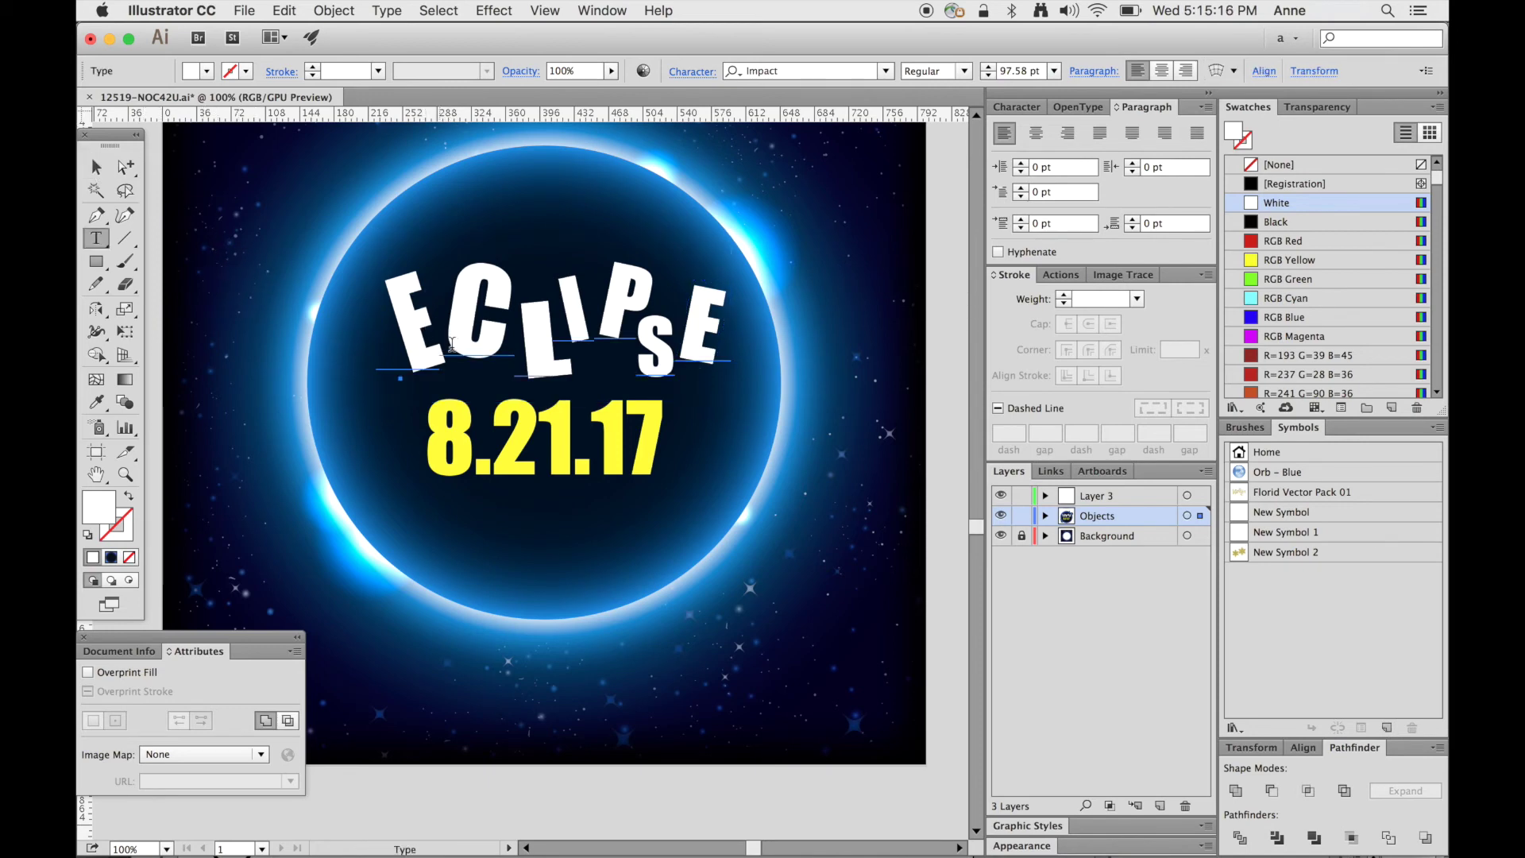
drag(445, 322, 496, 295)
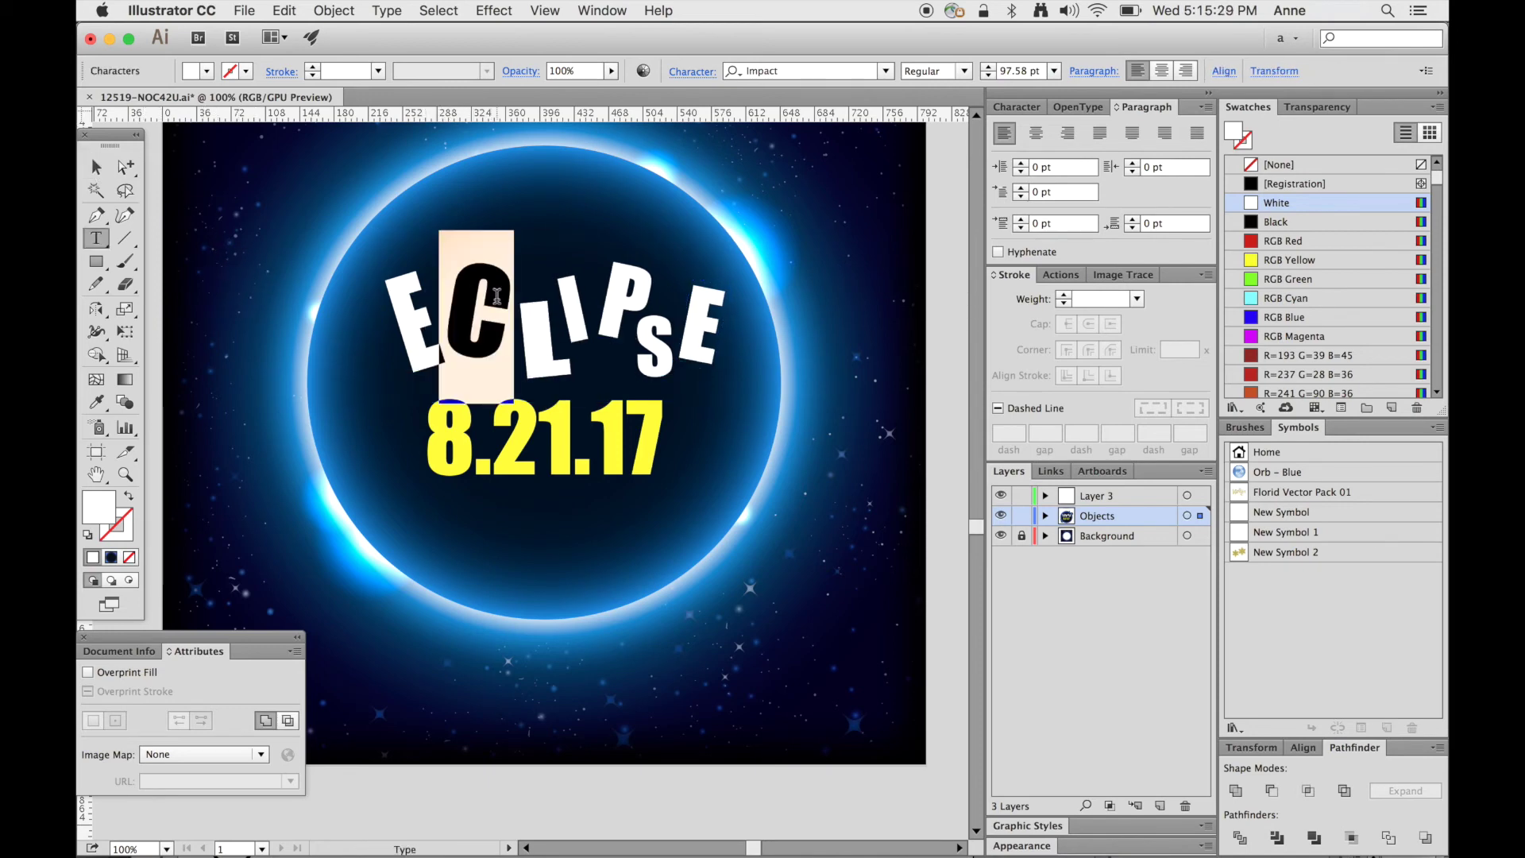
click(1015, 107)
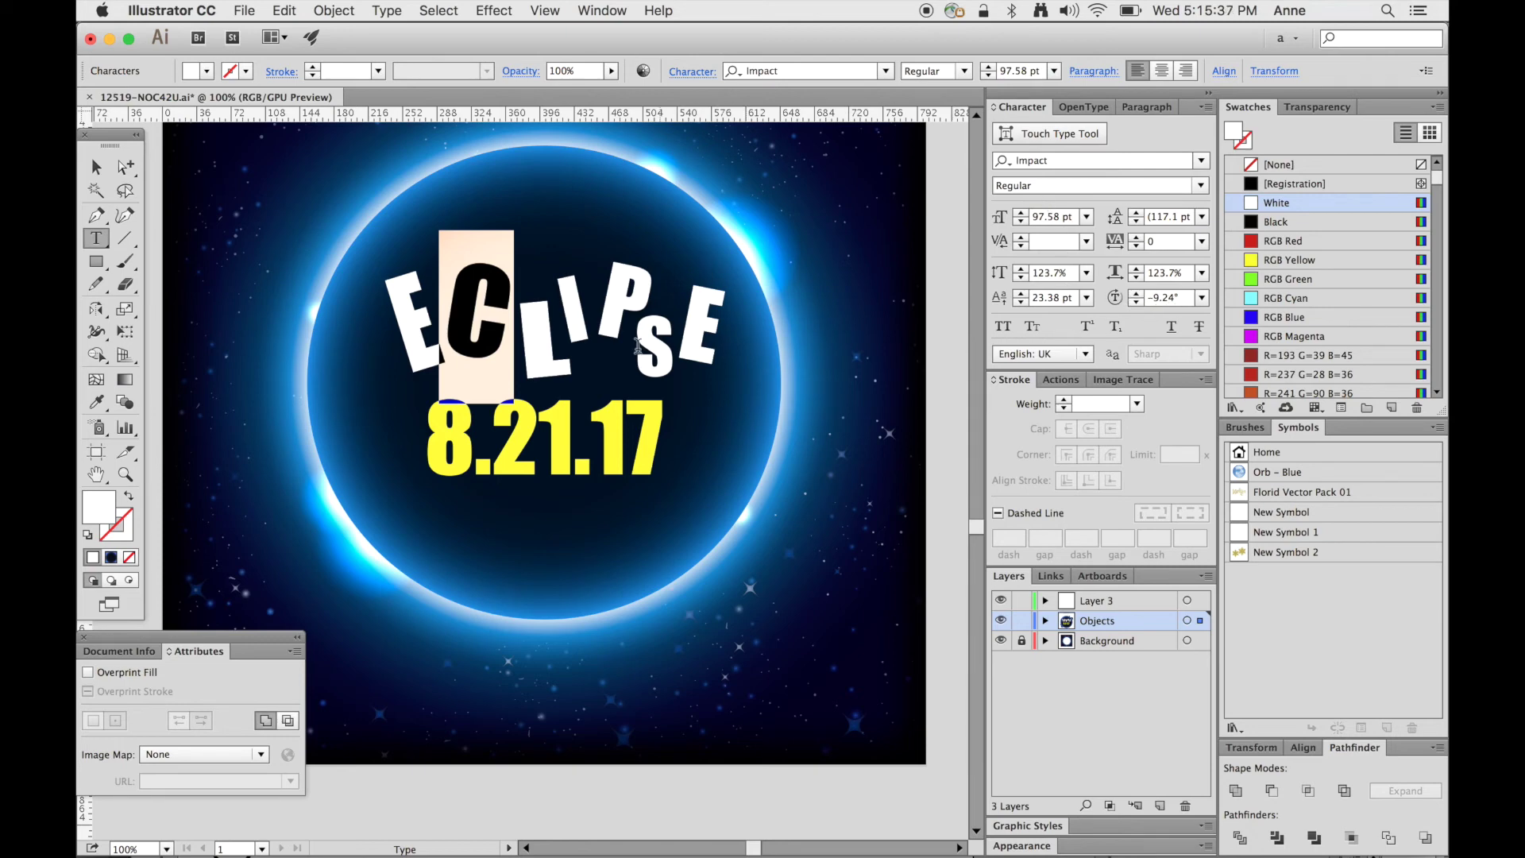
Check the scale, baseline shift and rotation of the L, I, CLIPSE and E letters.
click(556, 347)
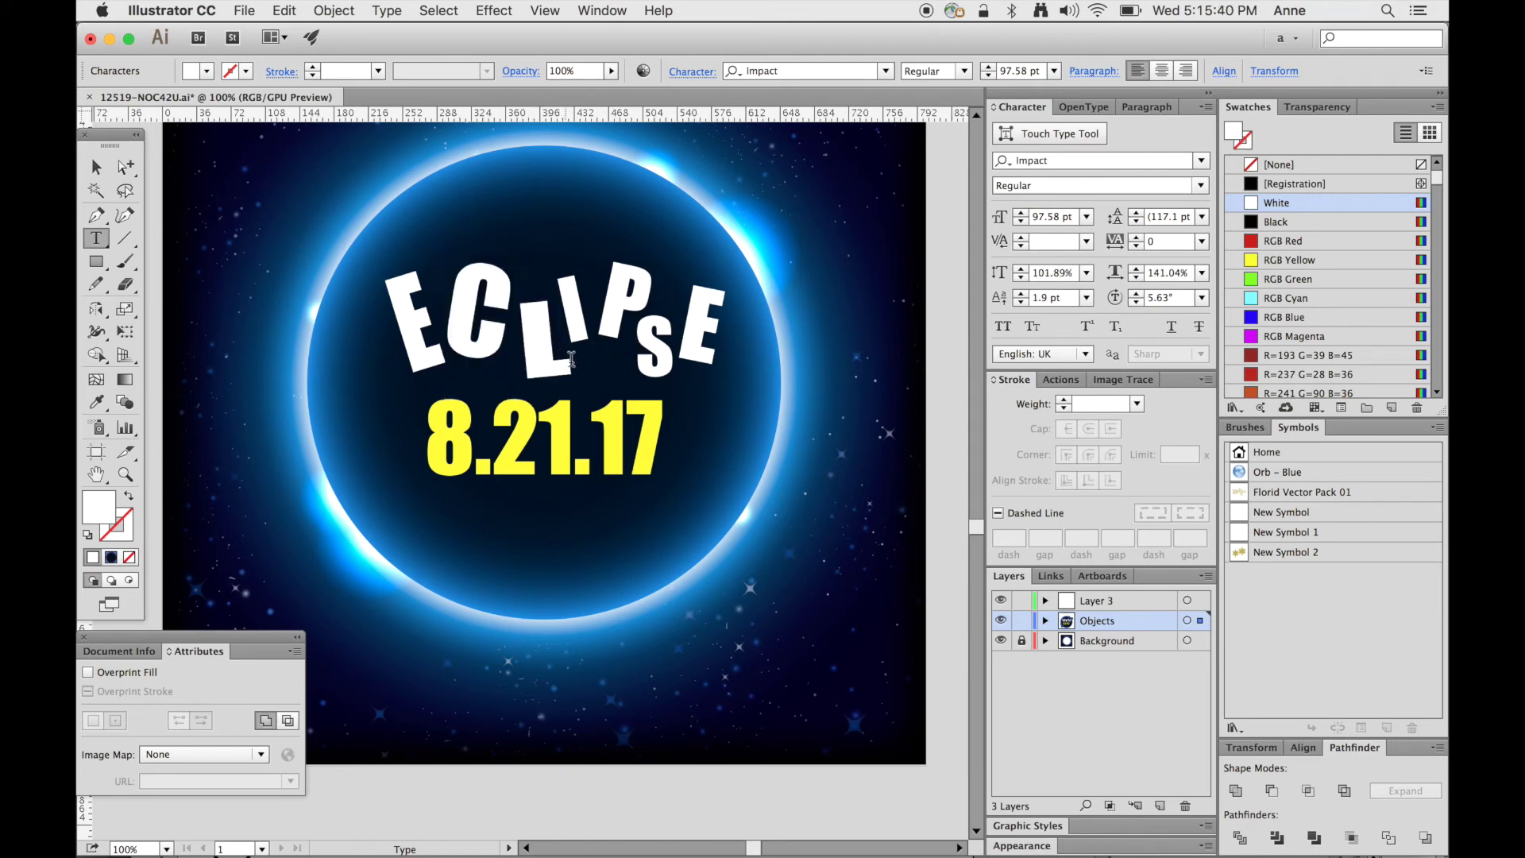
drag(570, 360, 526, 366)
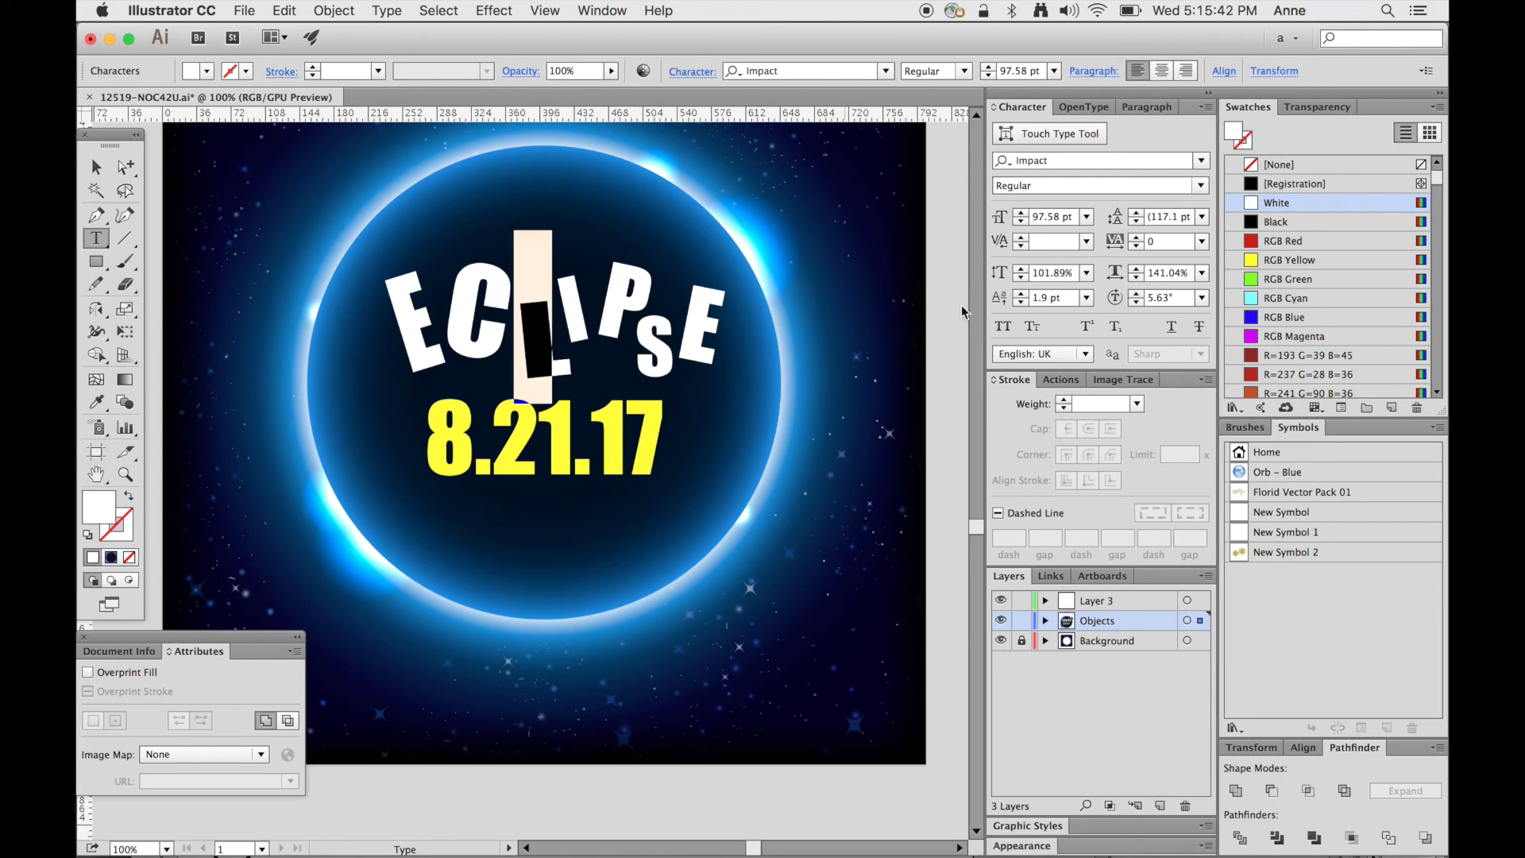
drag(589, 322, 577, 319)
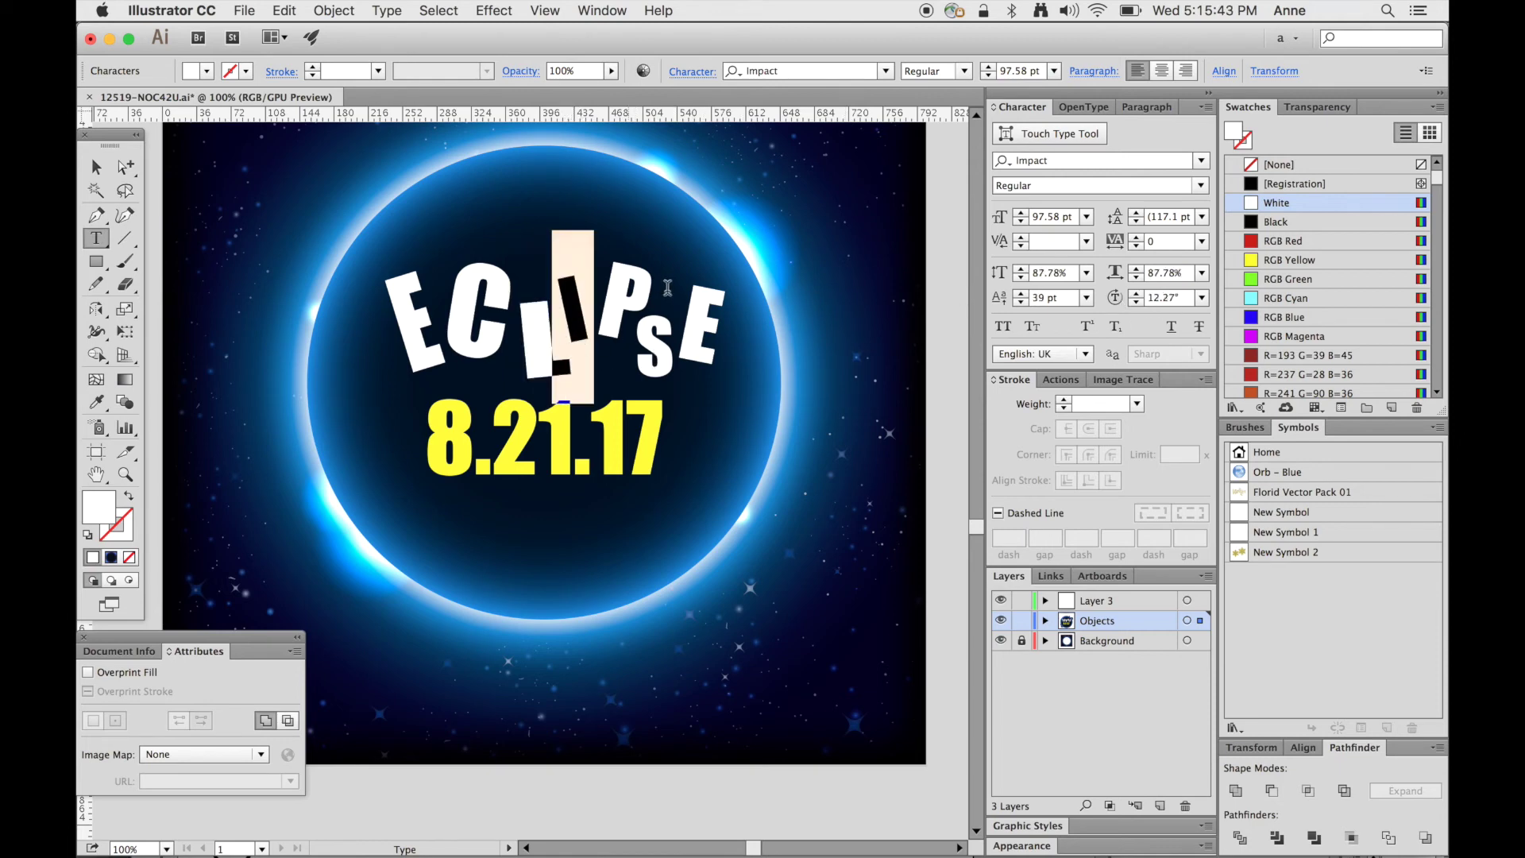
drag(667, 340, 453, 321)
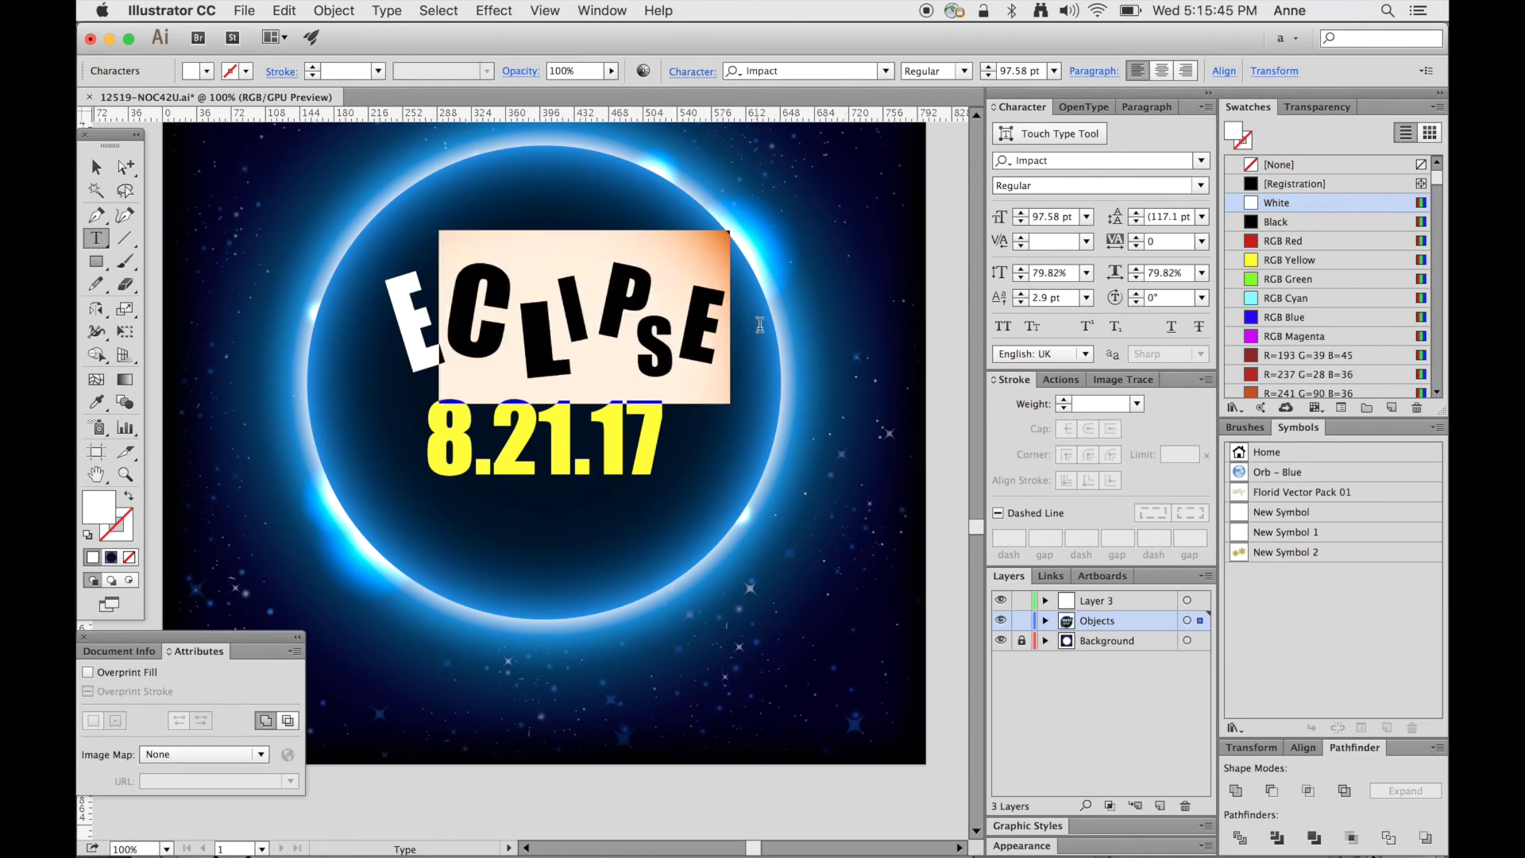
click(445, 415)
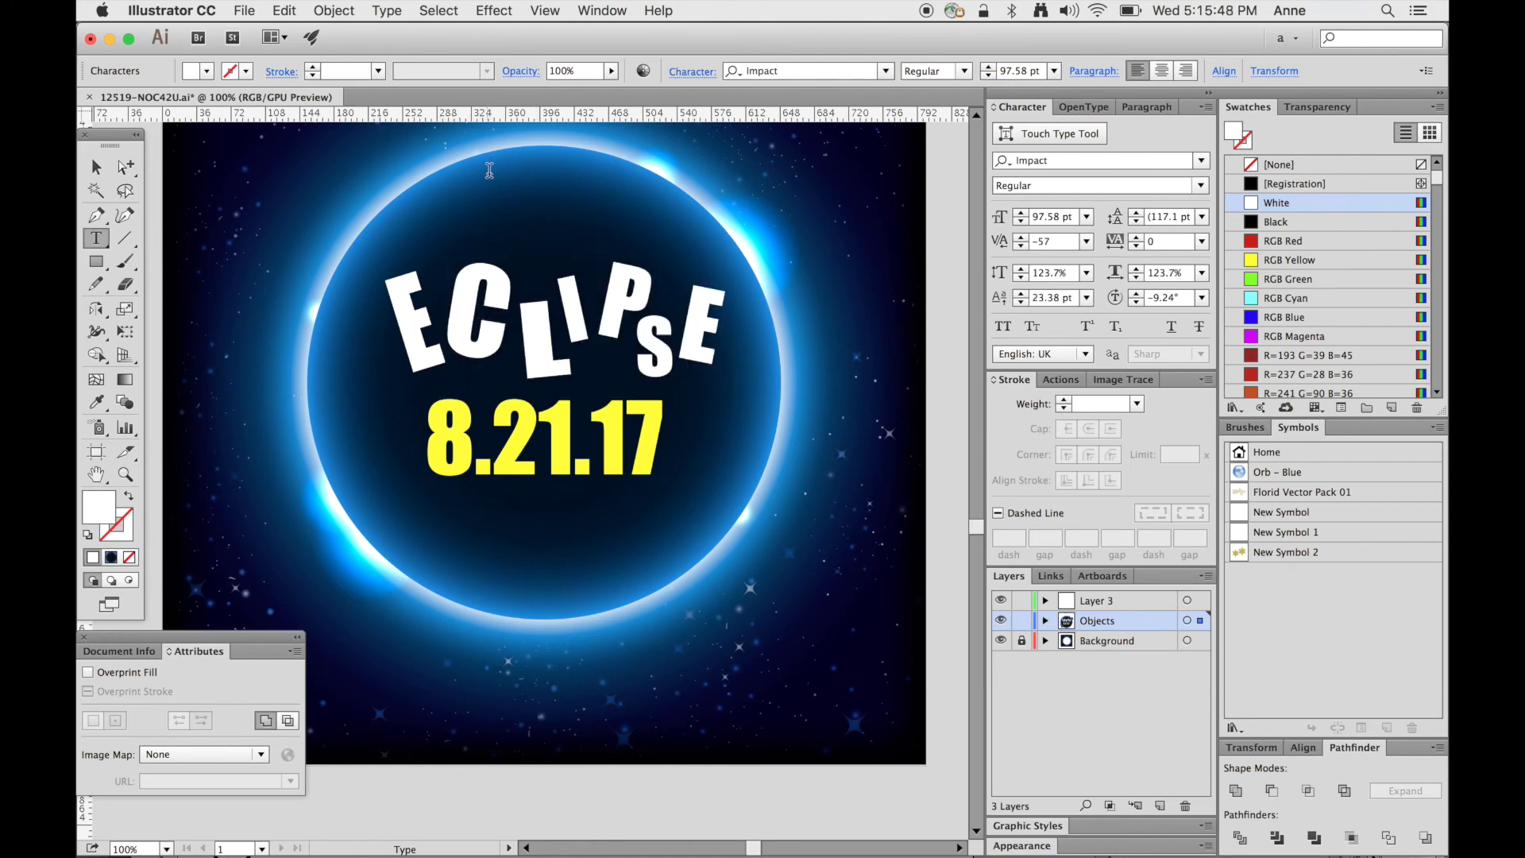
drag(438, 358, 408, 381)
click(382, 316)
click(453, 287)
text(a)
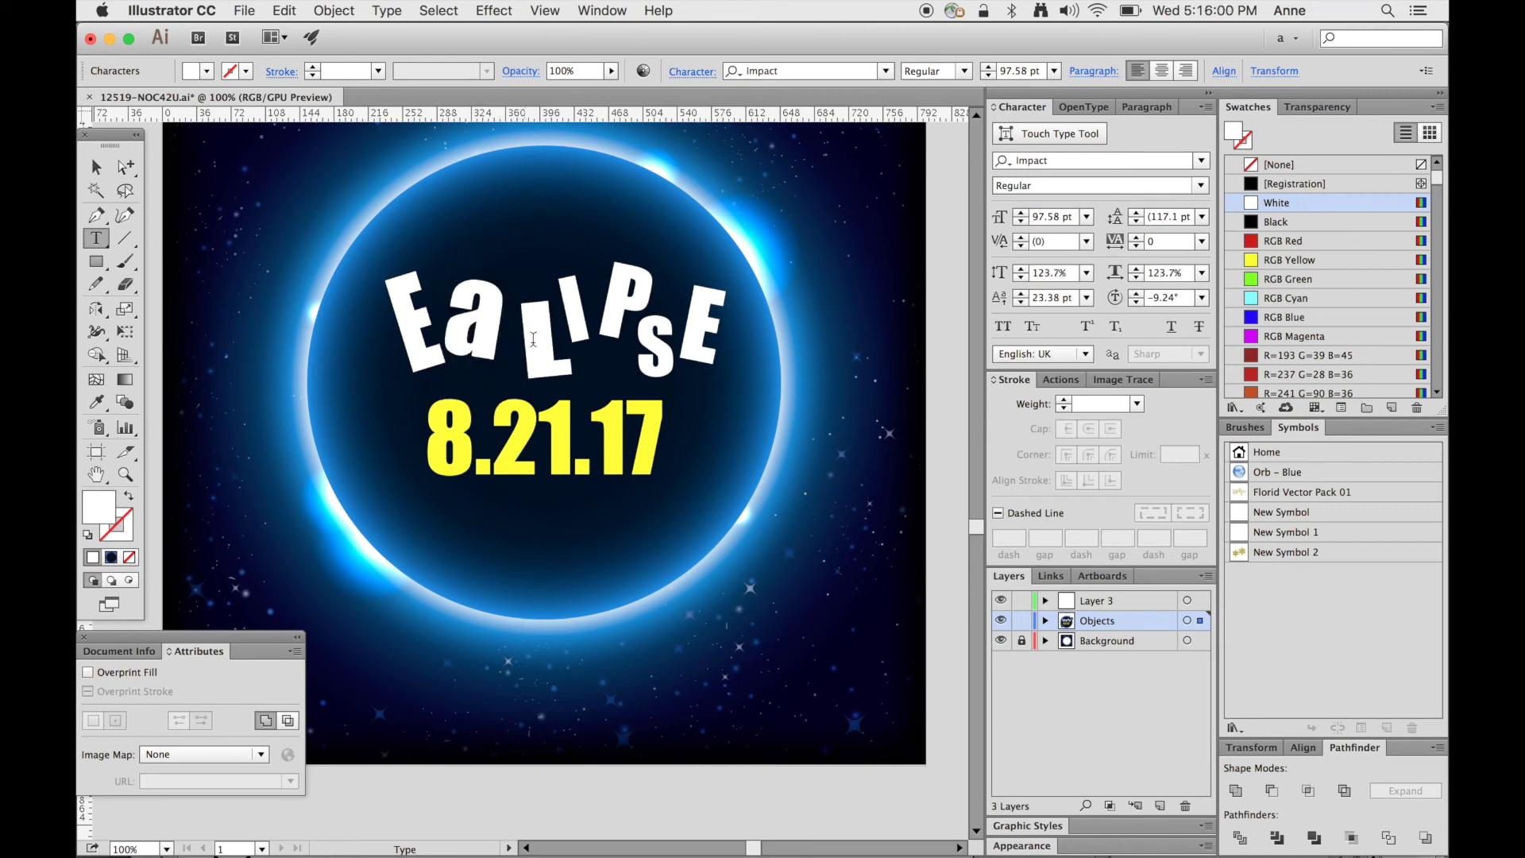
click(530, 349)
text(r)
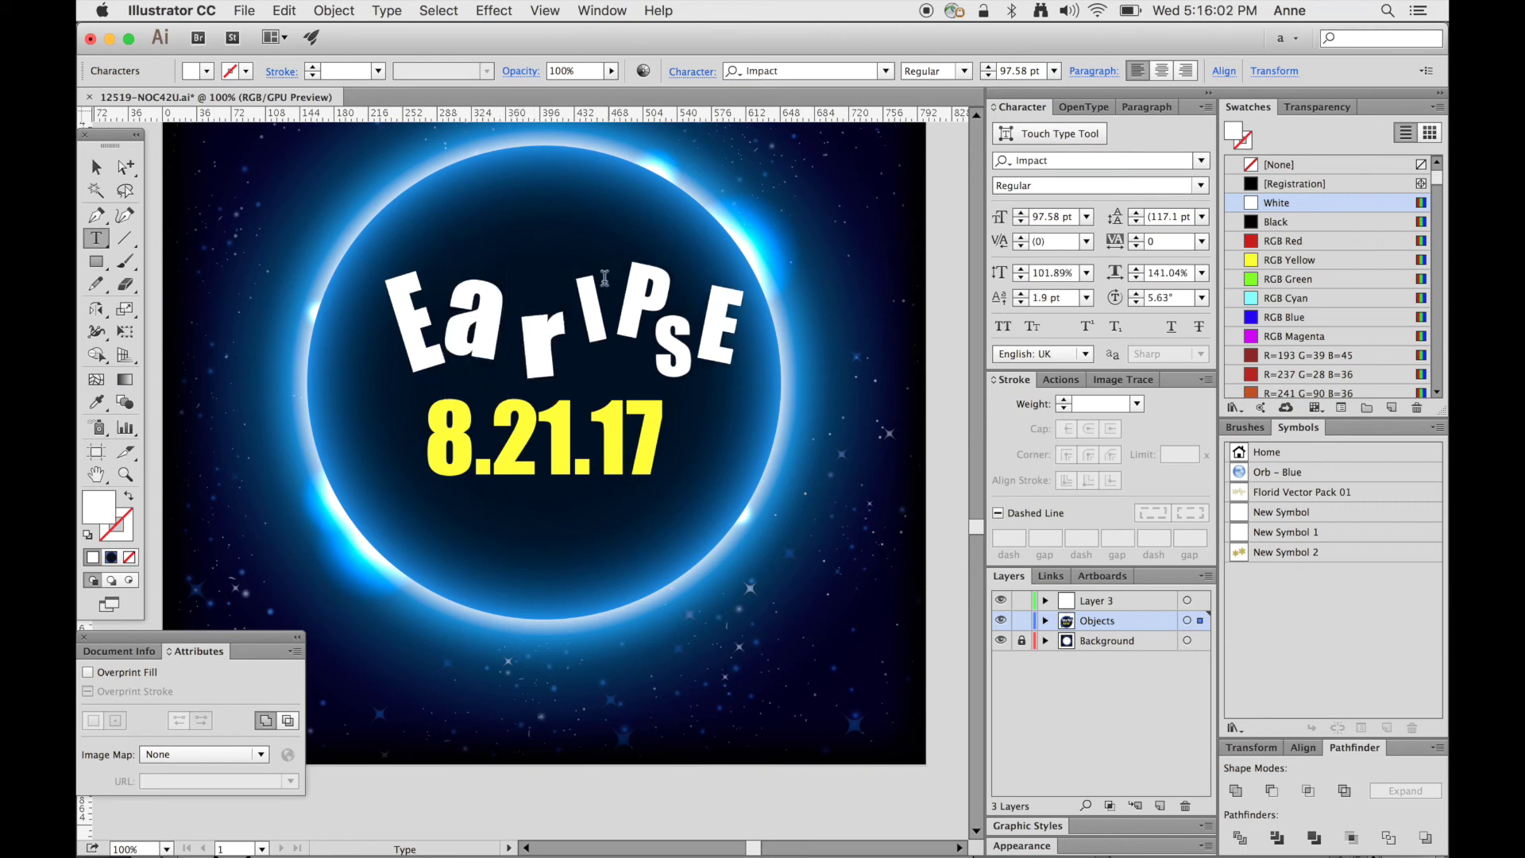
click(590, 313)
text(t)
click(632, 304)
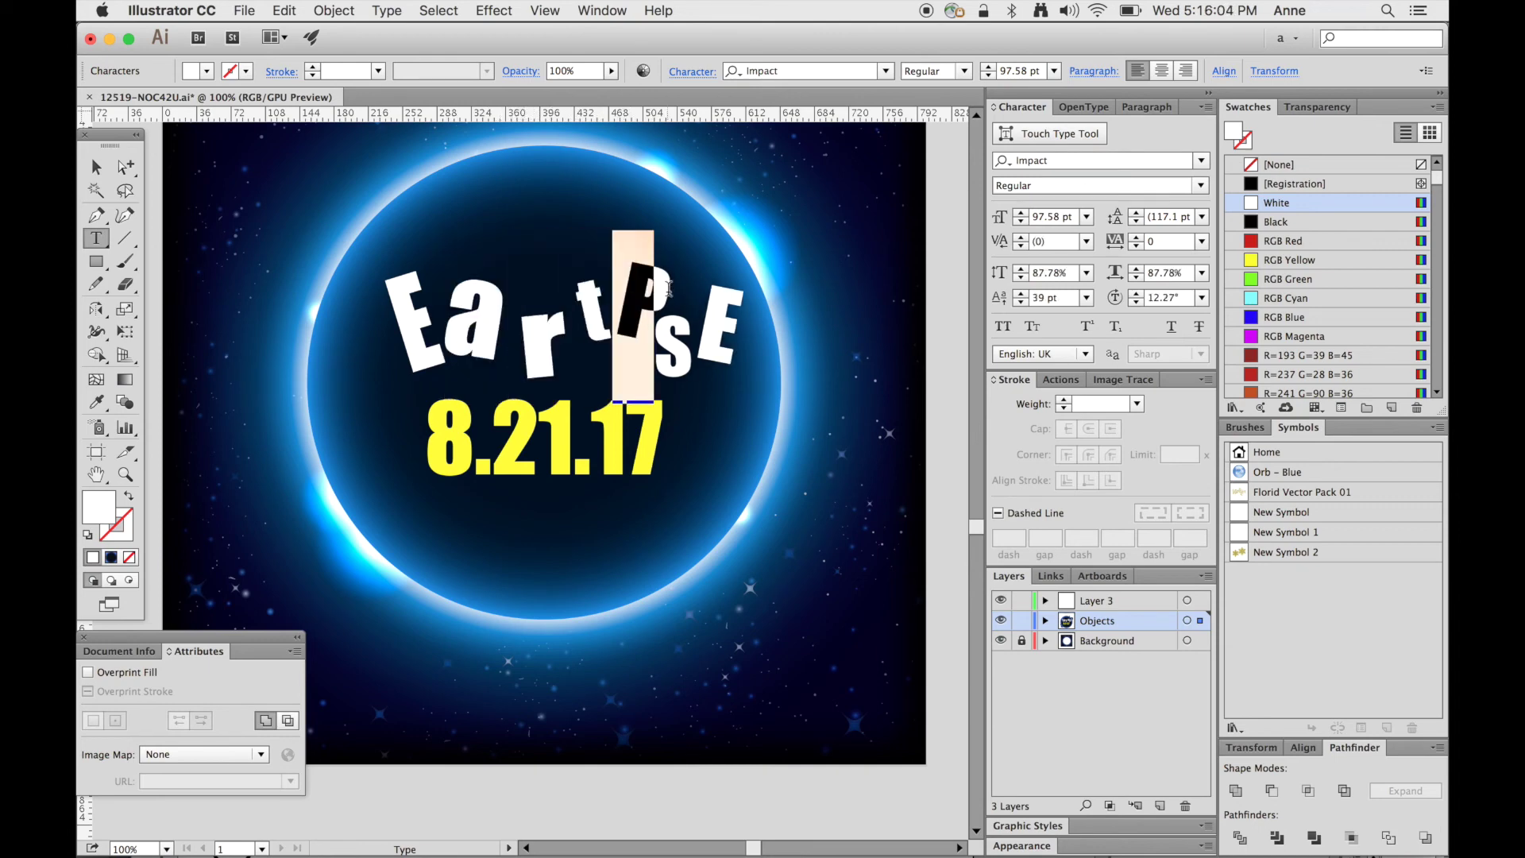
text(i)
key(BackSpace)
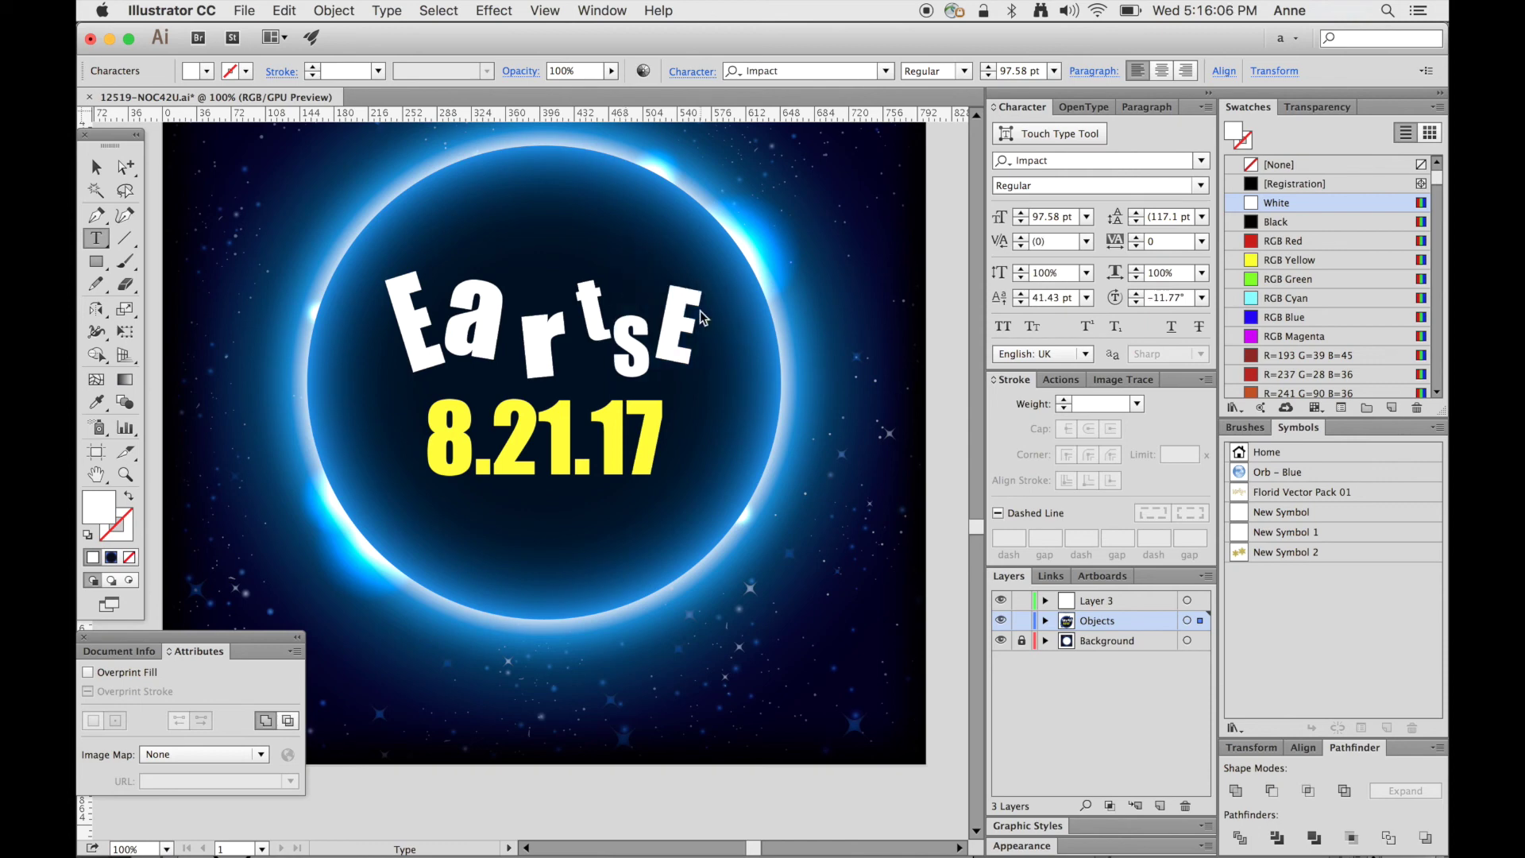
text(h)
key(super+z)
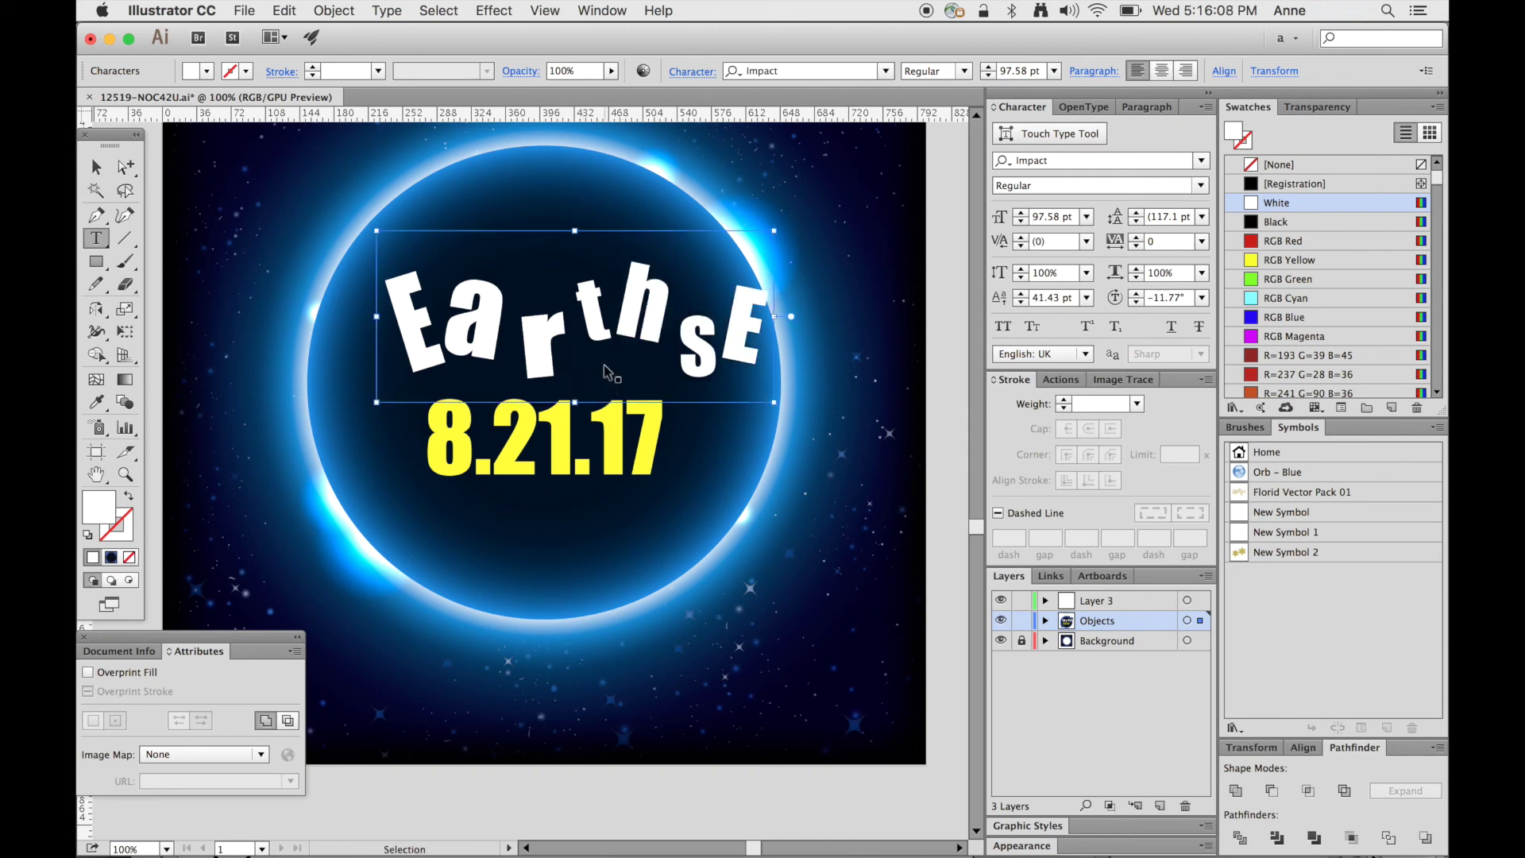
key(super+z)
key(super+z)
key(super+z)
key(super+z)
key(super+z)
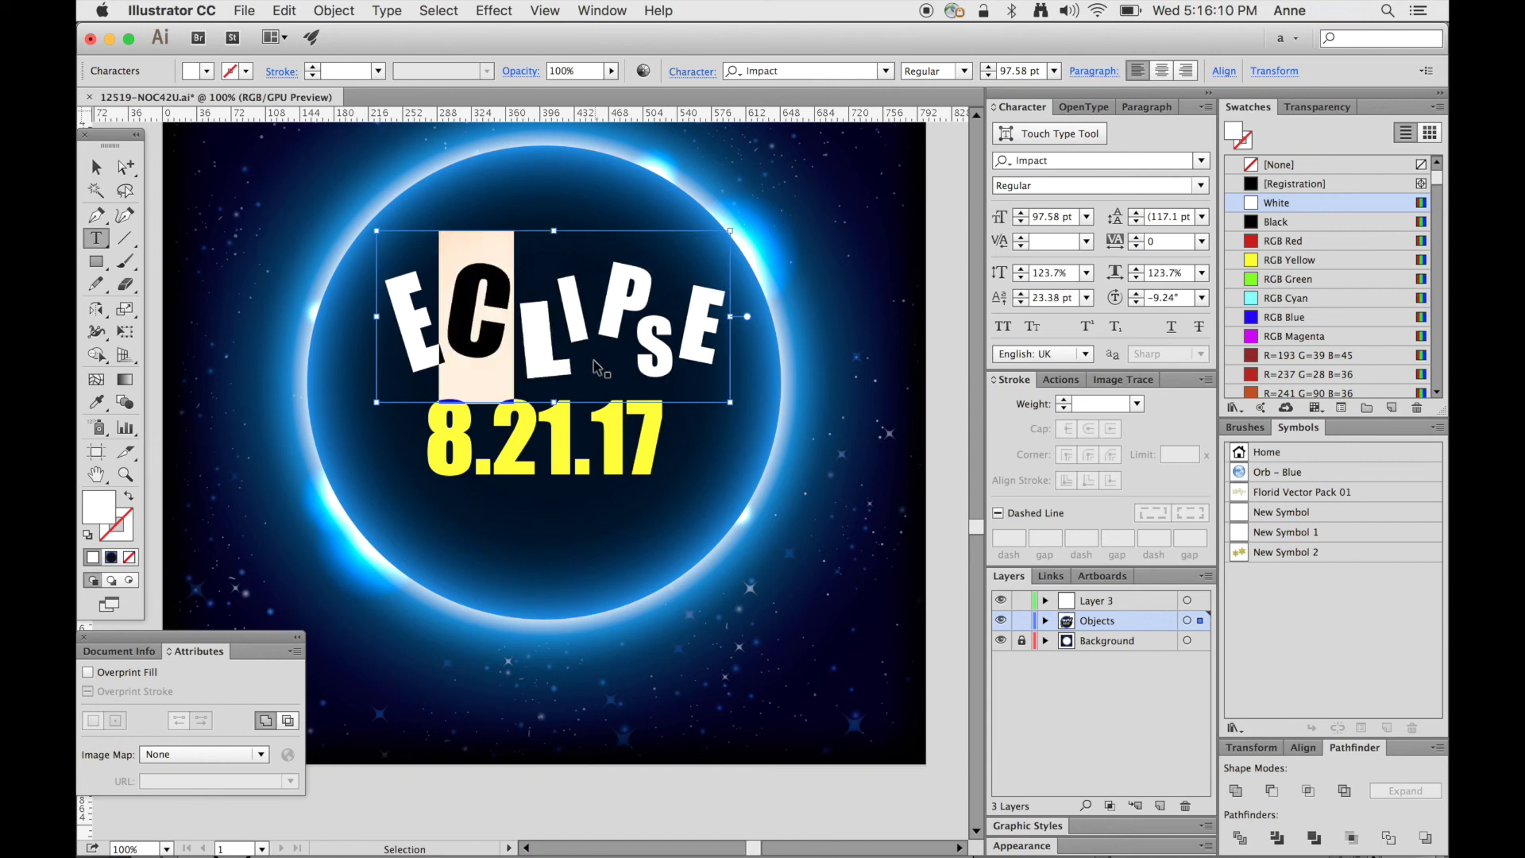
key(Escape)
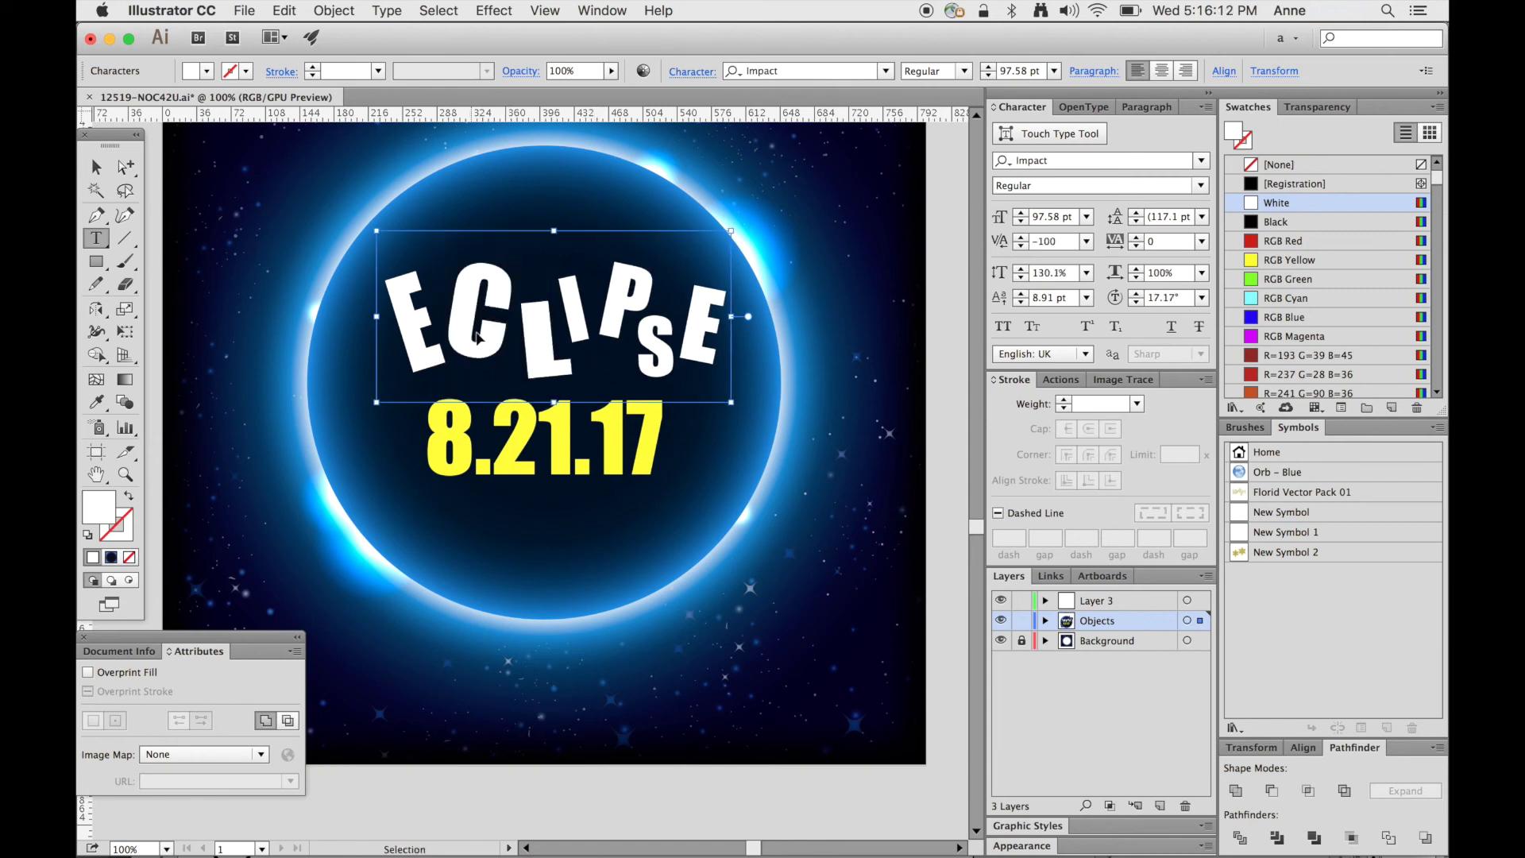
key(Escape)
click(475, 309)
click(420, 323)
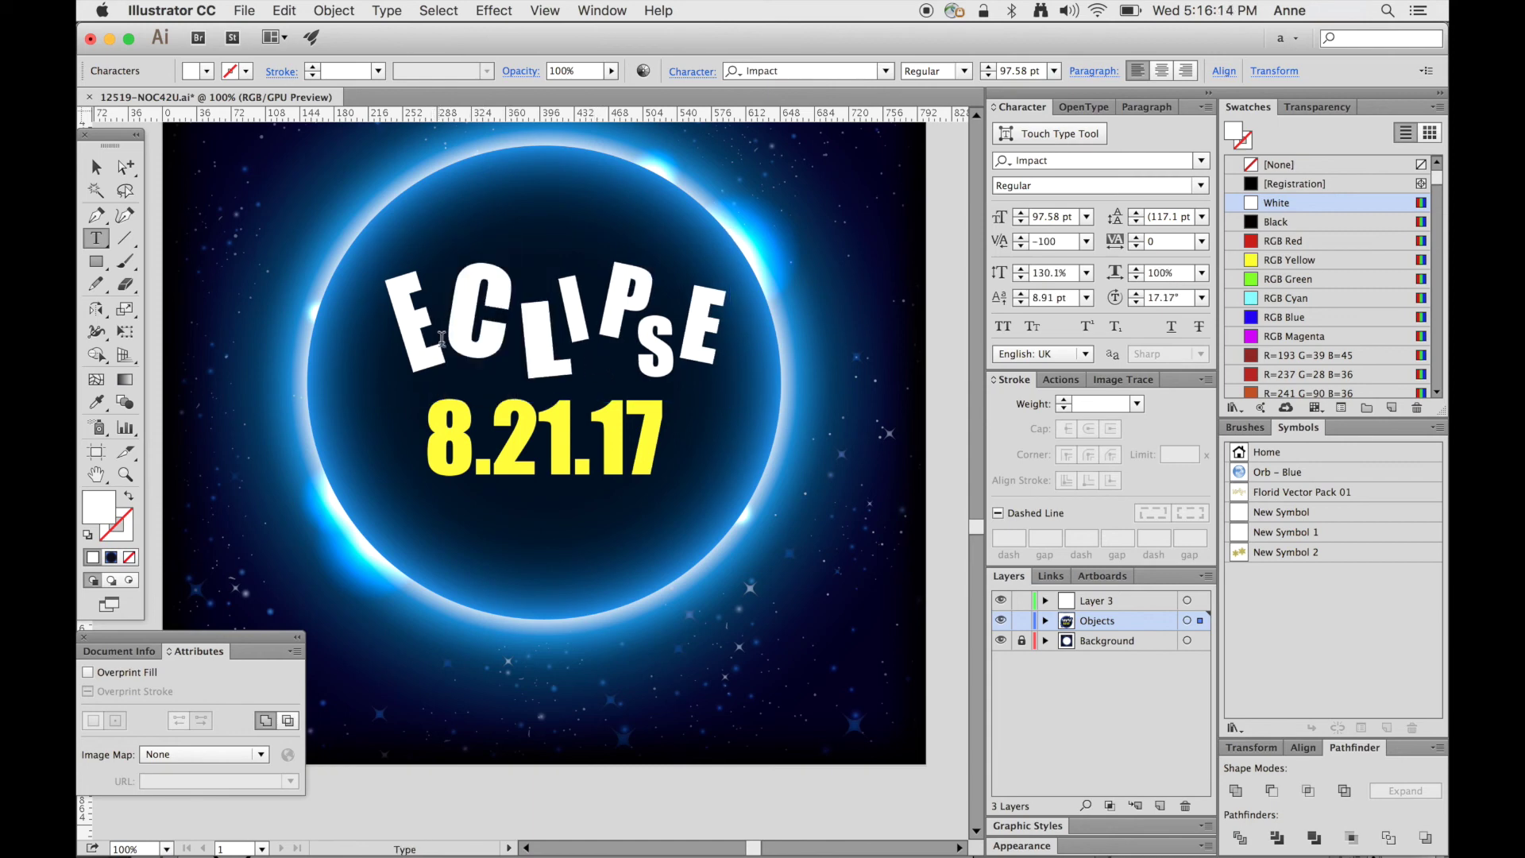
text(art)
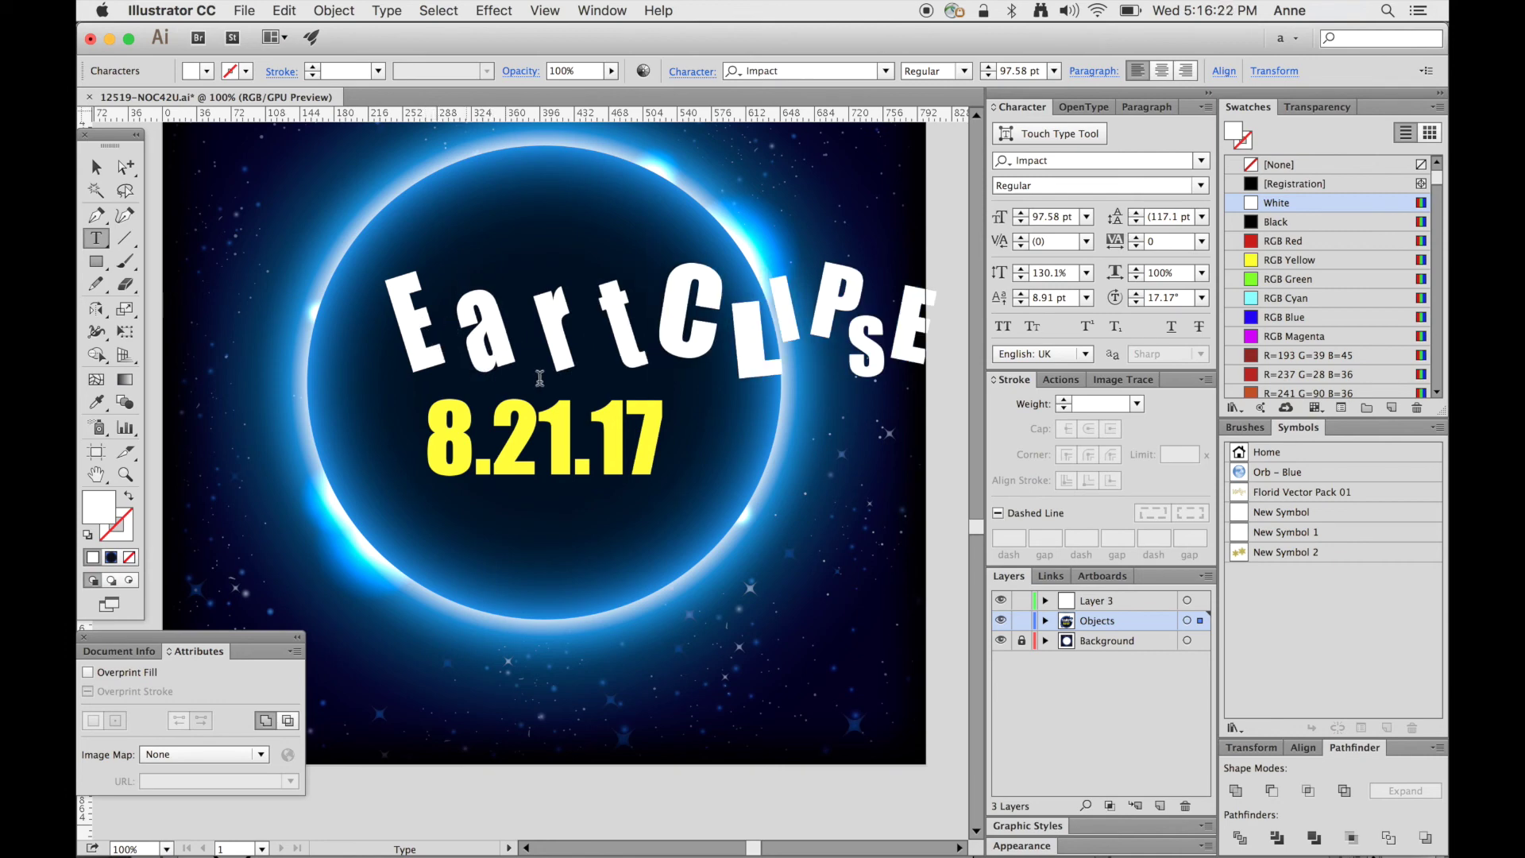
key(super+z)
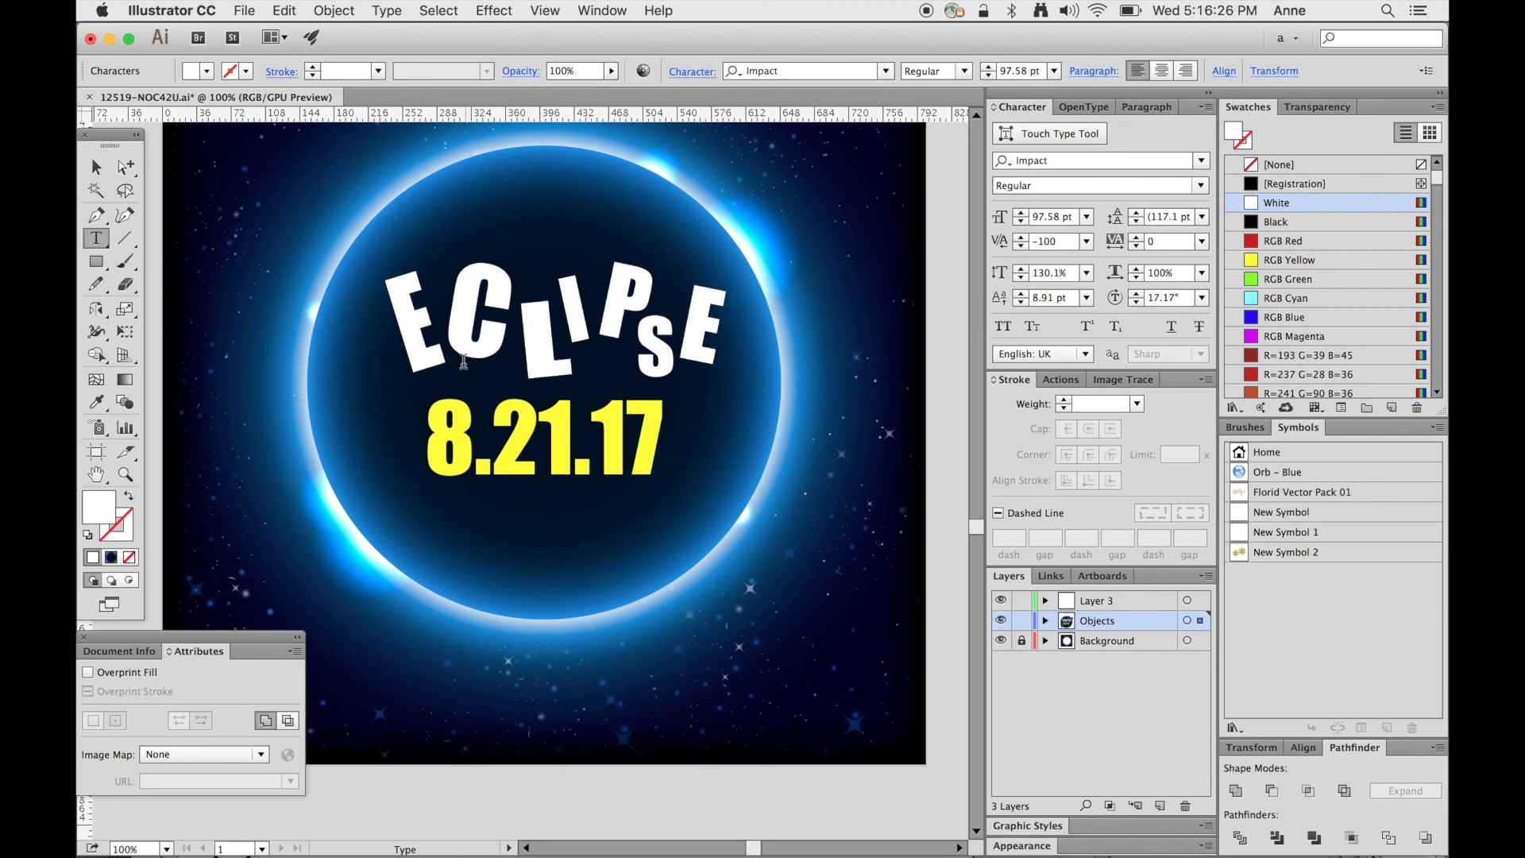
Select the whole ECLIPSE text object and nudge it slightly left above 8.21.17.
click(95, 168)
click(436, 317)
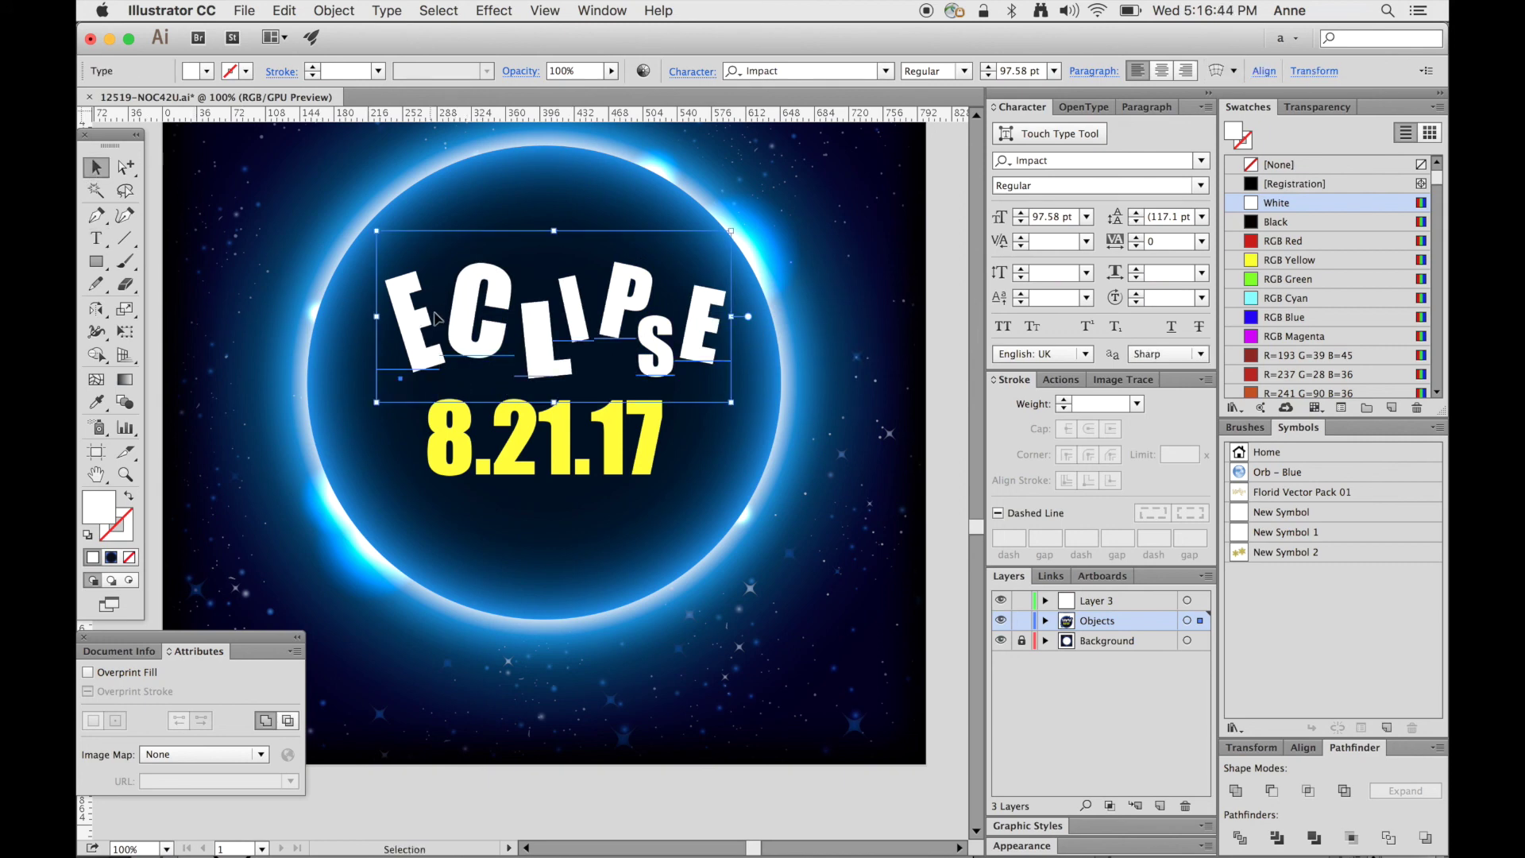
drag(503, 337, 493, 337)
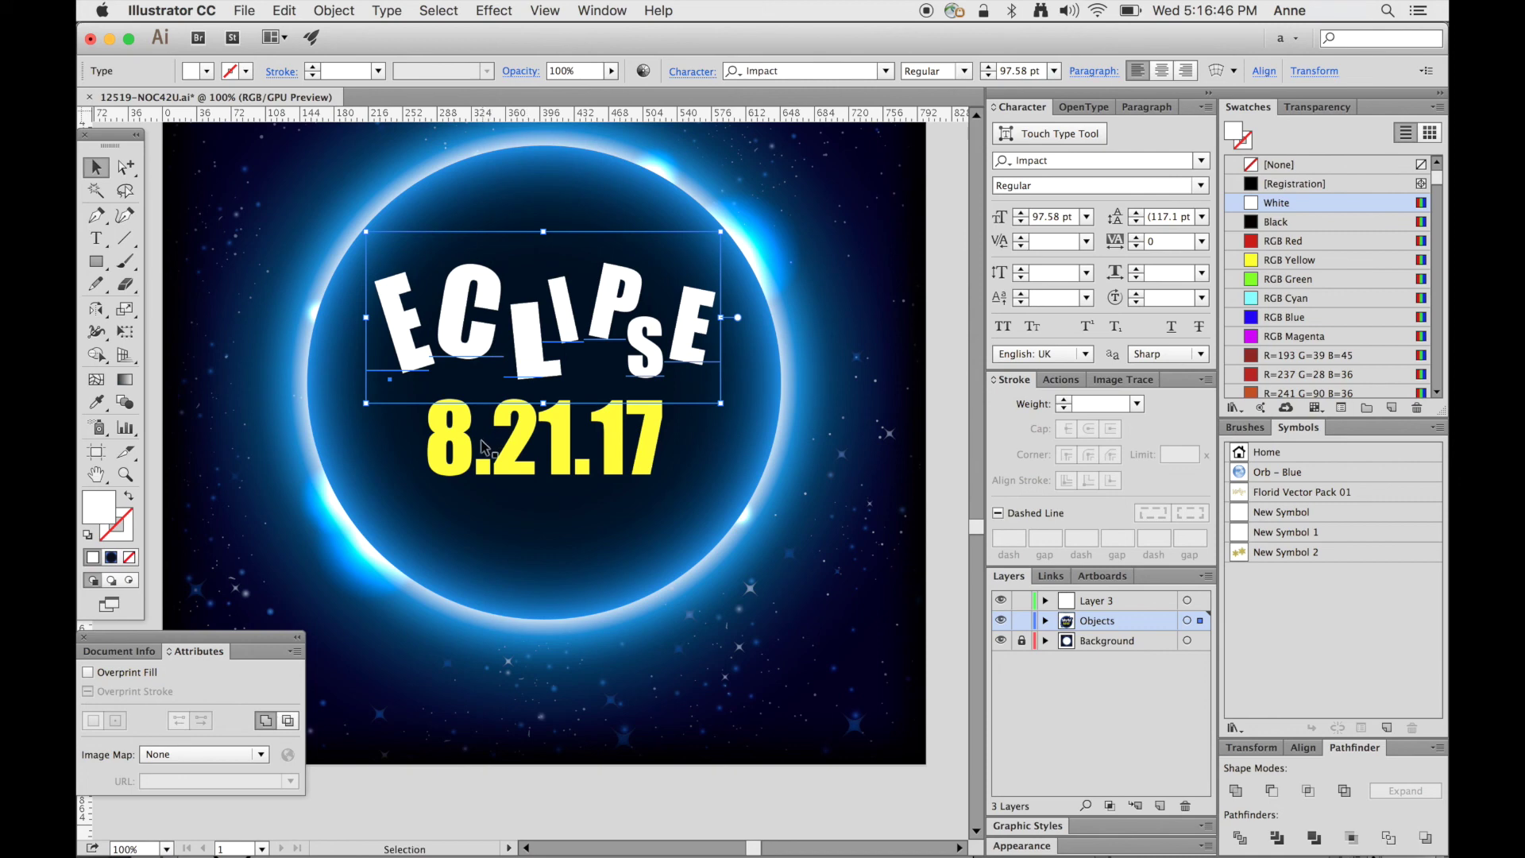